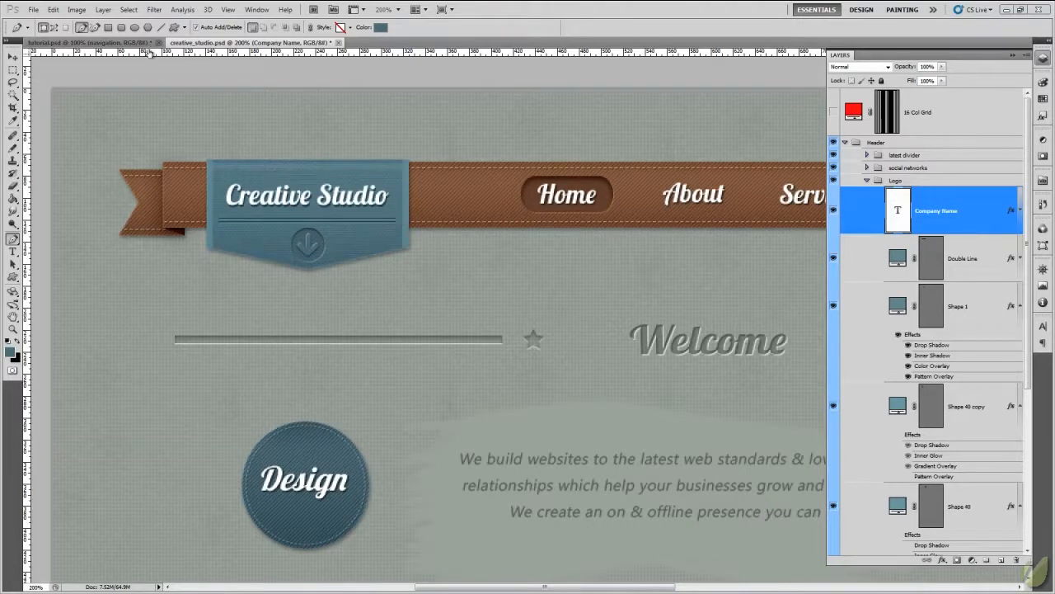
- Switch to tutorial.psd, show its guides and zoom to 500% on the ribbon's left end
{"action": "left_click", "coordinate": [118, 44]}
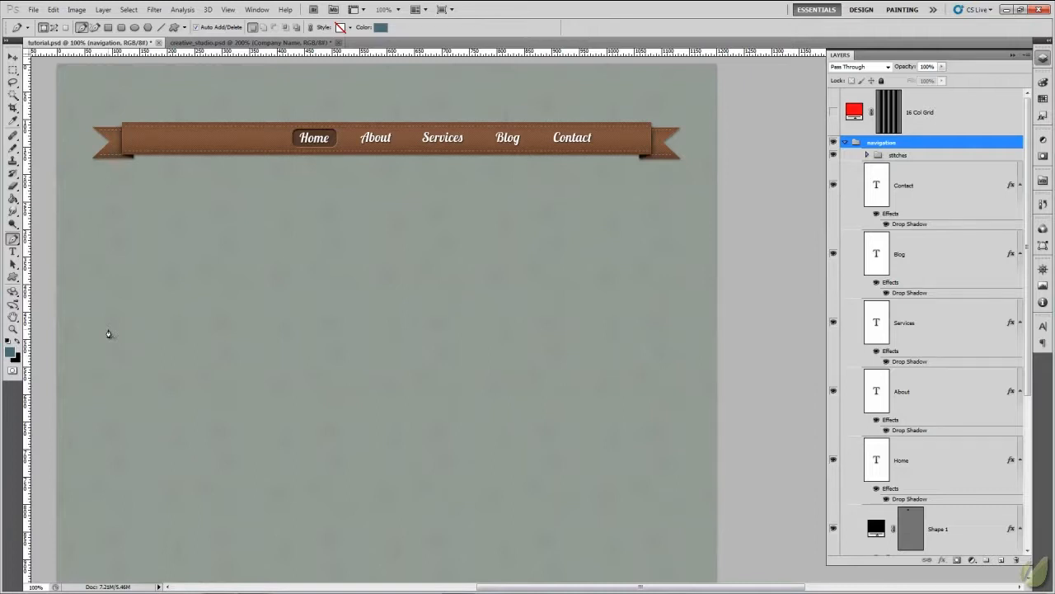
{"action": "key", "text": "ctrl+semicolon"}
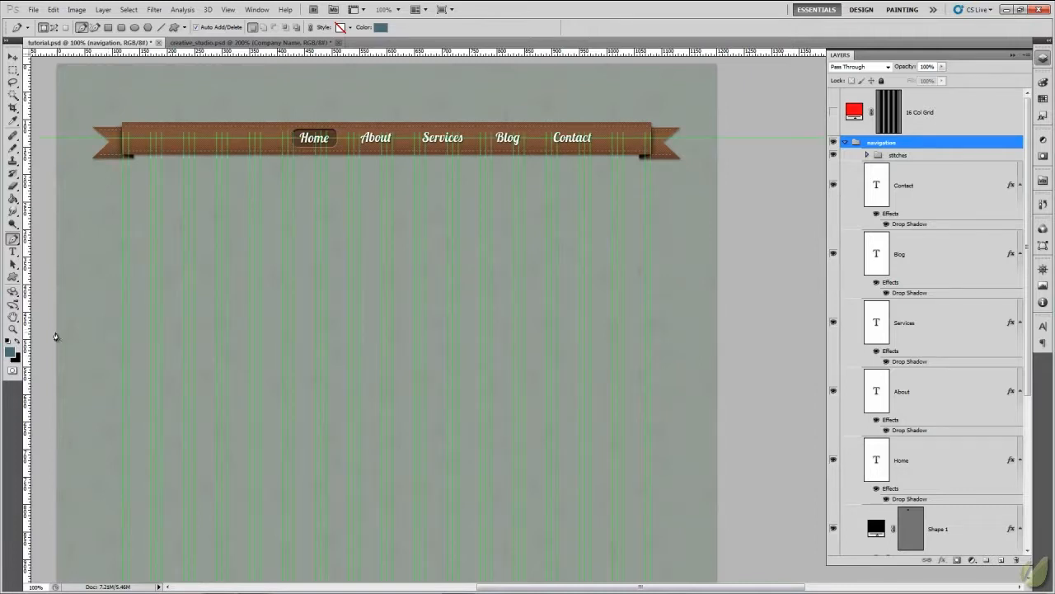
{"action": "mouse_move", "coordinate": [174, 240]}
{"action": "left_mouse_down"}
{"action": "mouse_move", "coordinate": [179, 285]}
{"action": "mouse_move", "coordinate": [165, 258]}
{"action": "left_mouse_up"}
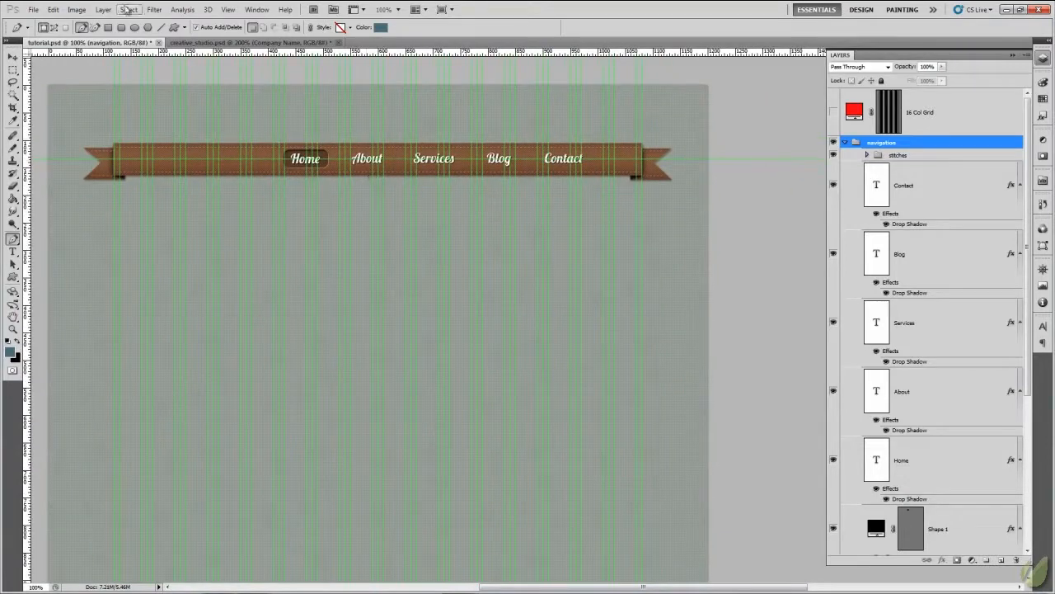
{"action": "left_click", "coordinate": [13, 55]}
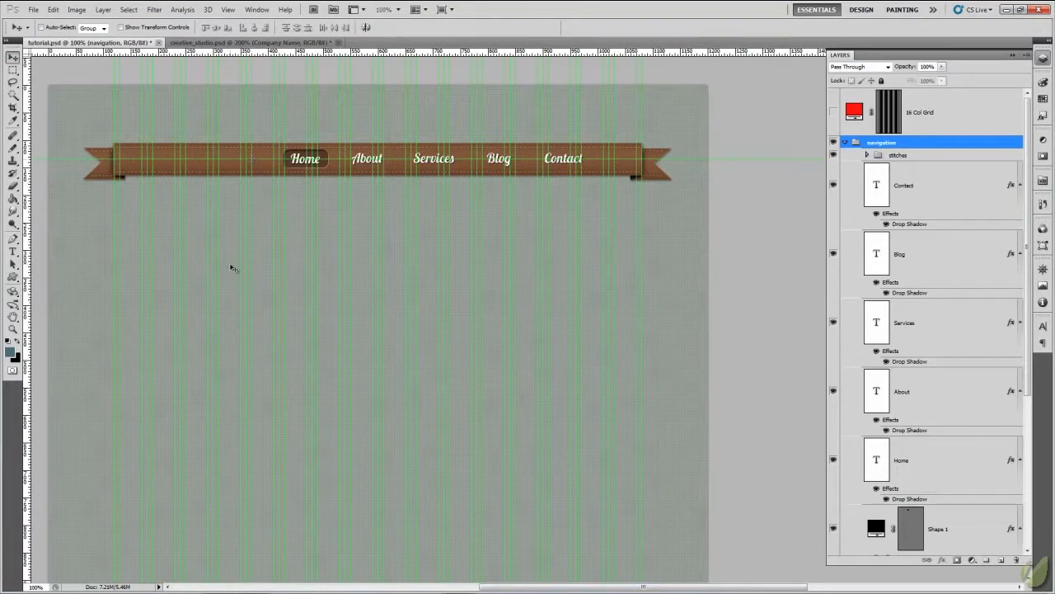
{"action": "key", "text": "ctrl+plus"}
{"action": "key", "text": "ctrl+plus"}
{"action": "key", "text": "ctrl+plus"}
{"action": "key", "text": "ctrl+plus"}
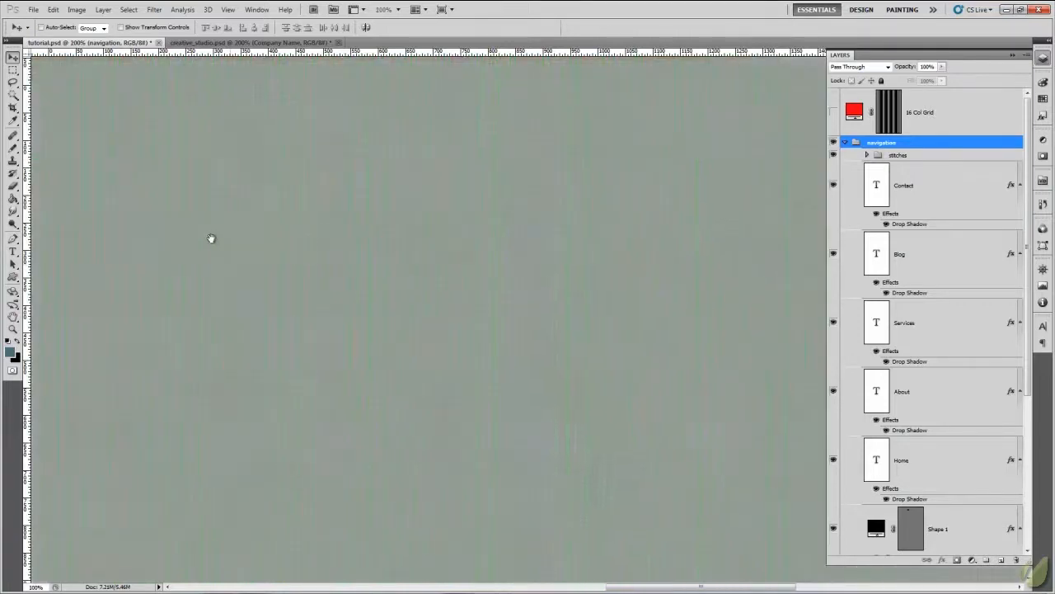
{"action": "left_click_drag", "start_coordinate": [212, 238], "coordinate": [551, 431]}
{"action": "left_click_drag", "start_coordinate": [341, 343], "coordinate": [543, 577]}
{"action": "left_click_drag", "start_coordinate": [328, 326], "coordinate": [565, 433]}
{"action": "mouse_move", "coordinate": [461, 376]}
{"action": "left_mouse_down"}
{"action": "mouse_move", "coordinate": [577, 426]}
{"action": "mouse_move", "coordinate": [615, 426]}
{"action": "left_mouse_up"}
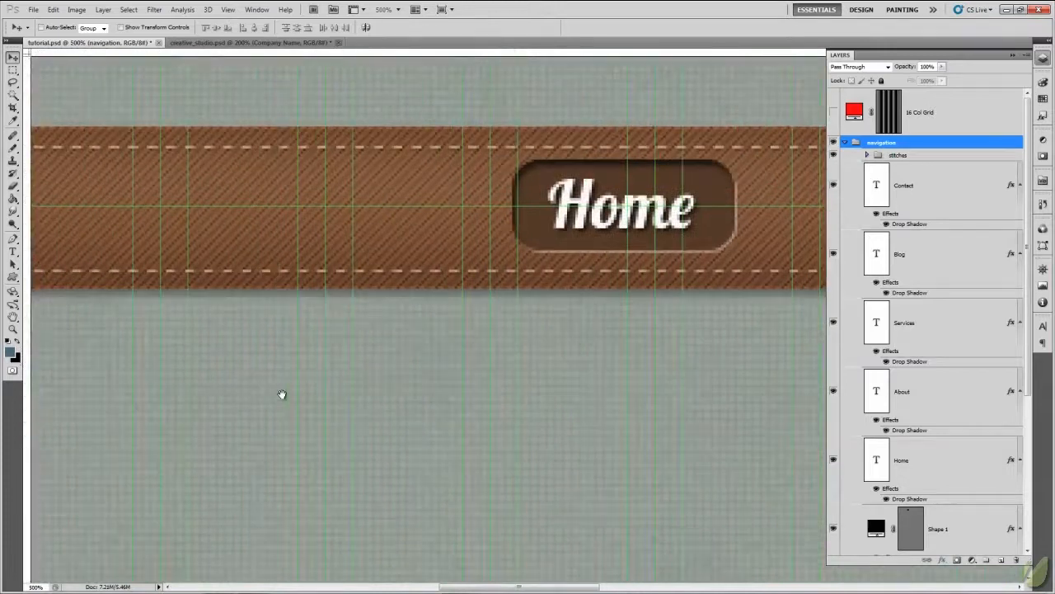
{"action": "mouse_move", "coordinate": [280, 395]}
{"action": "left_mouse_down"}
{"action": "mouse_move", "coordinate": [546, 377]}
{"action": "mouse_move", "coordinate": [559, 392]}
{"action": "mouse_move", "coordinate": [519, 365]}
{"action": "mouse_move", "coordinate": [471, 396]}
{"action": "mouse_move", "coordinate": [427, 399]}
{"action": "left_mouse_up"}
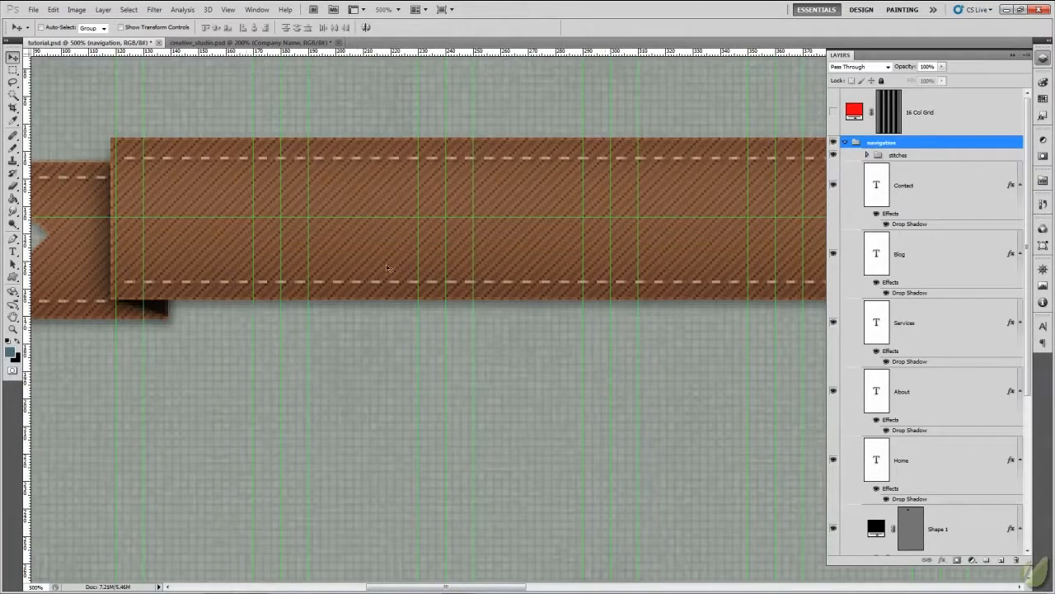
- Check the planned logo width with a rectangular marquee across the ribbon, from the guide at 170 px to the one at 310 px
{"action": "left_click", "coordinate": [13, 69]}
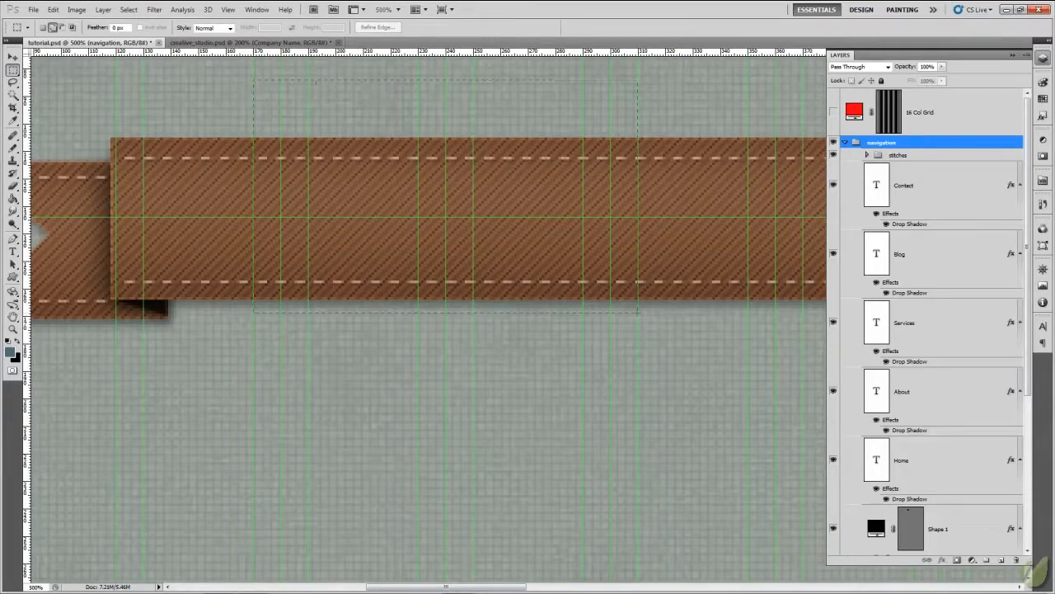
{"action": "left_click_drag", "start_coordinate": [638, 312], "coordinate": [637, 313]}
{"action": "left_click_drag", "start_coordinate": [400, 250], "coordinate": [402, 266]}
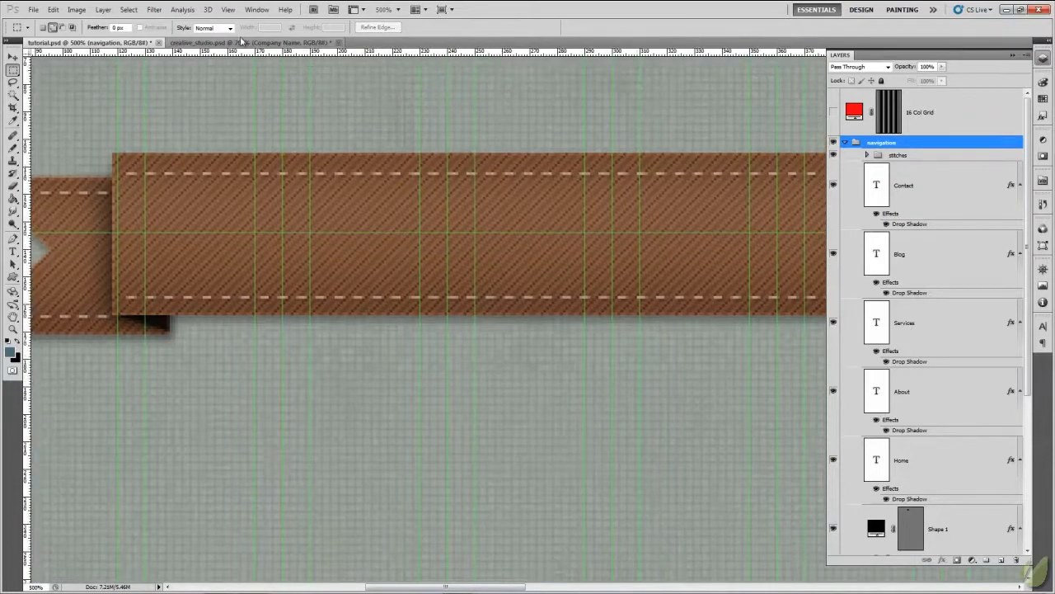
- Place a horizontal guide just above the ribbon's upper edge
{"action": "left_click", "coordinate": [12, 56]}
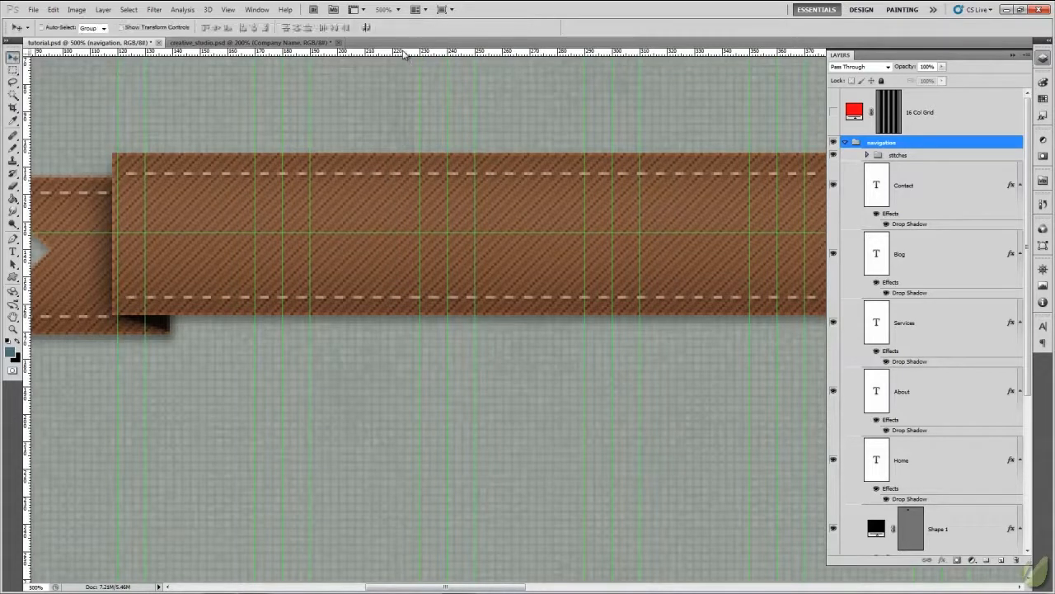
{"action": "left_click_drag", "start_coordinate": [405, 53], "coordinate": [431, 151]}
- Examine the finished logo in creative_studio.psd, and add two horizontal guides below the ribbon in tutorial.psd for the badge's side corners and tip
{"action": "left_click", "coordinate": [232, 43]}
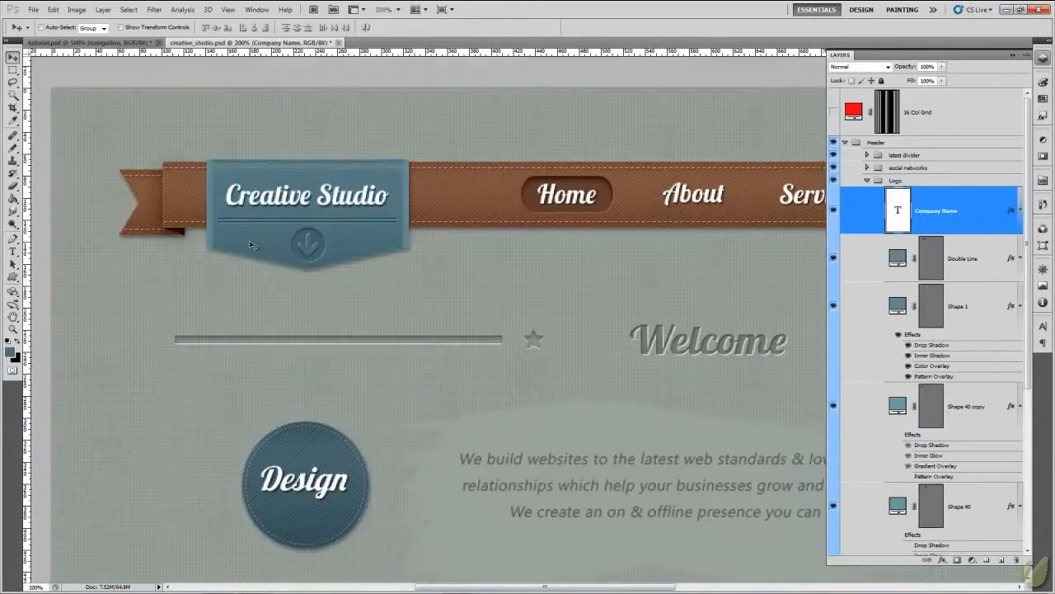
{"action": "key", "text": "ctrl+plus"}
{"action": "key", "text": "ctrl+plus"}
{"action": "key", "text": "ctrl+plus"}
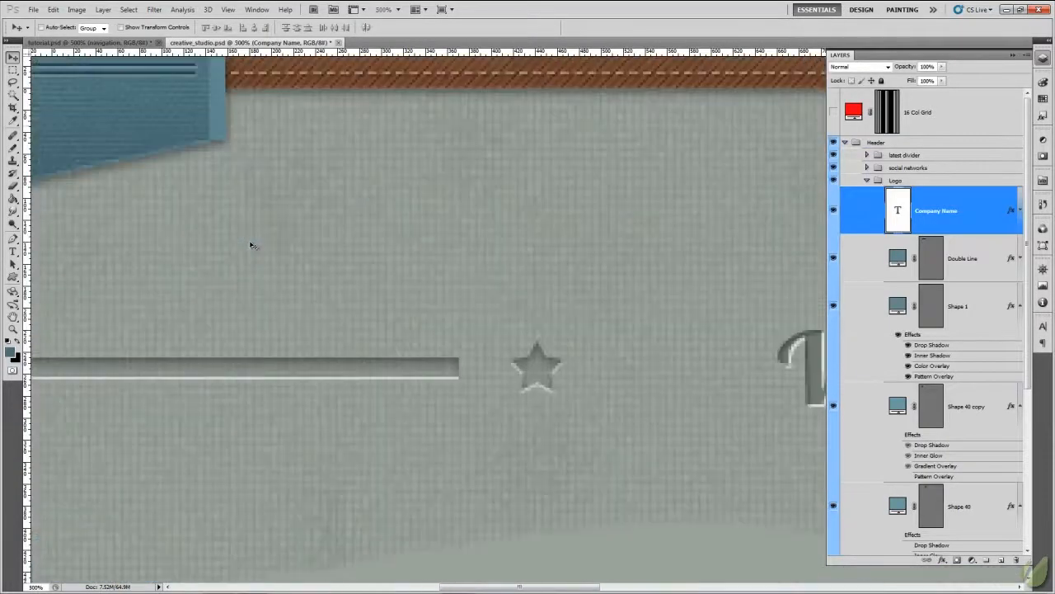
{"action": "left_click_drag", "start_coordinate": [198, 295], "coordinate": [483, 459]}
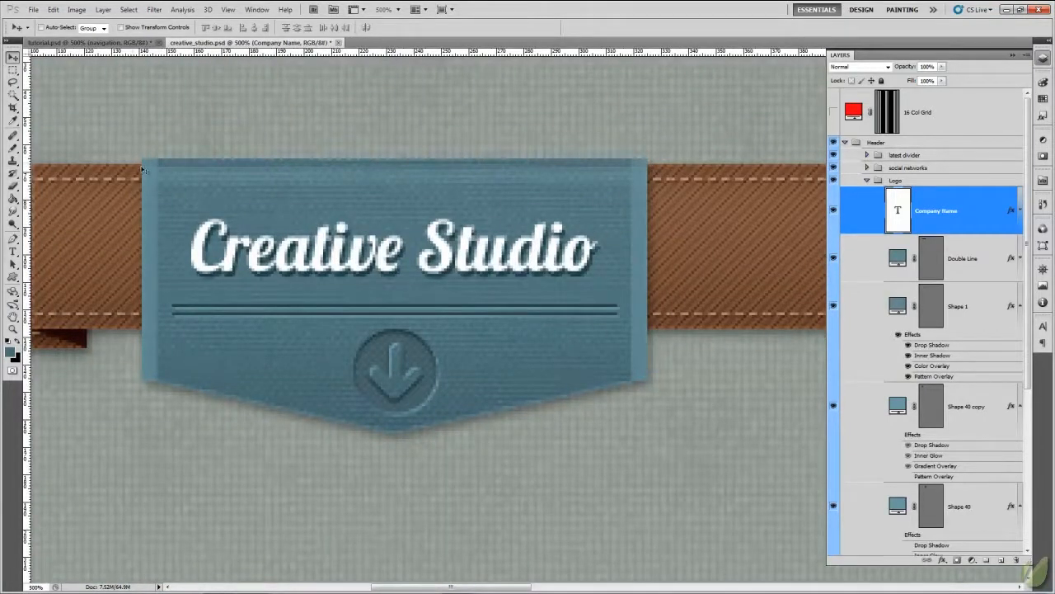
{"action": "left_click", "coordinate": [140, 46]}
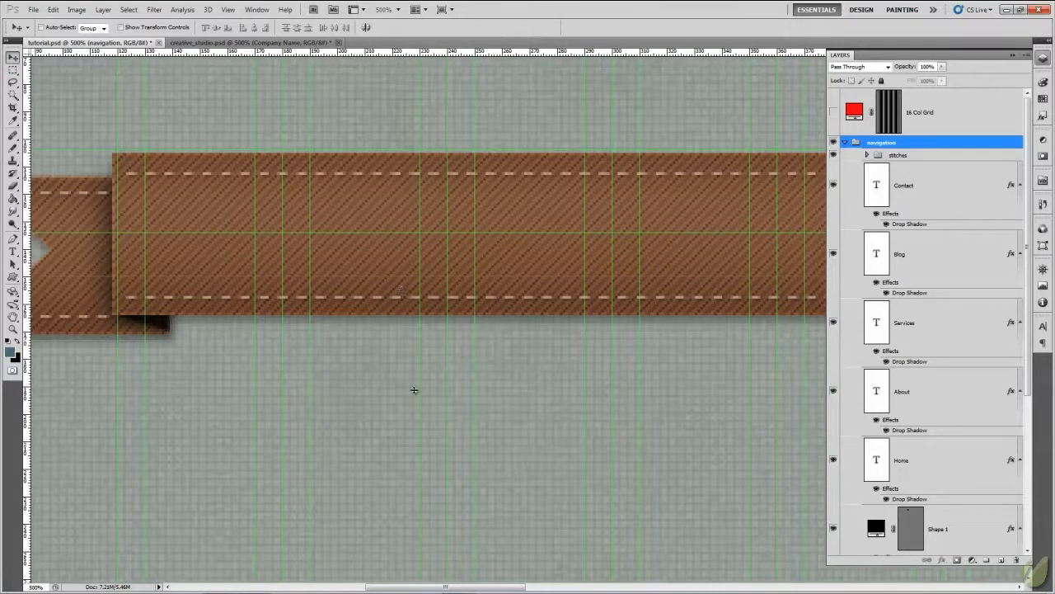
{"action": "left_click_drag", "start_coordinate": [415, 396], "coordinate": [458, 52]}
{"action": "left_click_drag", "start_coordinate": [481, 290], "coordinate": [461, 366]}
- Check the badge's height and its centred lower tip against the new guides with marquee selections, and clear the selection
{"action": "key", "text": "m"}
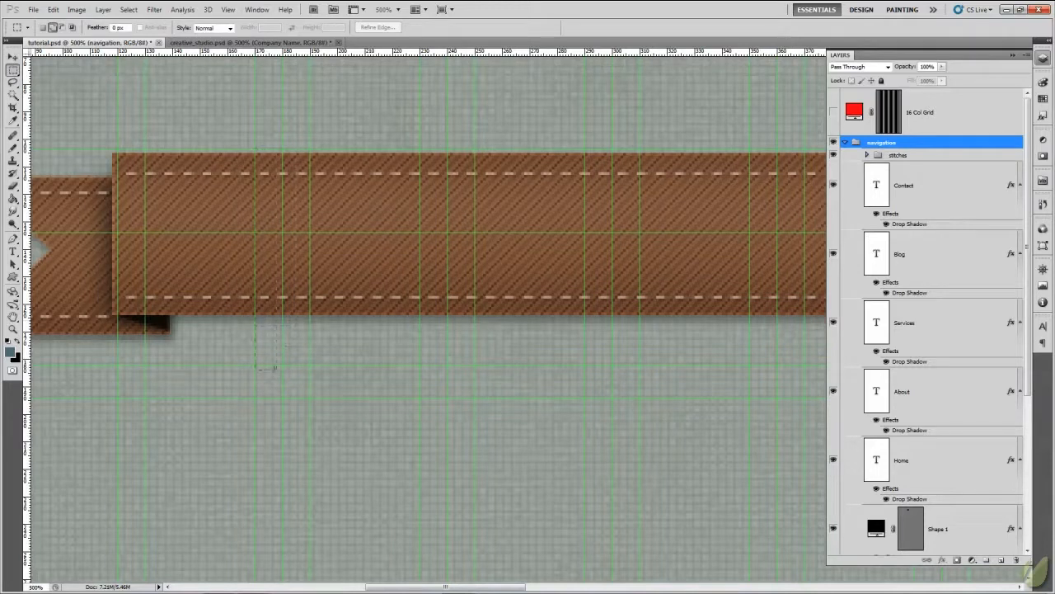
{"action": "left_click_drag", "start_coordinate": [275, 368], "coordinate": [274, 363]}
{"action": "left_click_drag", "start_coordinate": [433, 382], "coordinate": [447, 398]}
{"action": "left_click", "coordinate": [341, 295]}
{"action": "left_click", "coordinate": [12, 58]}
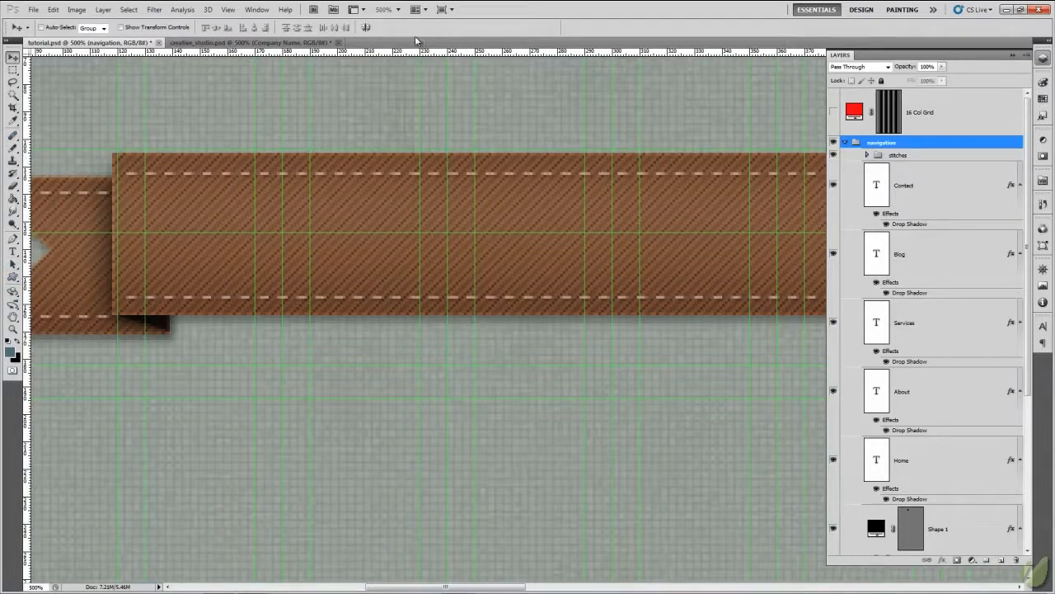
- Accept #567982 as the foreground color and set the Pen tool to draw shape layers
{"action": "left_click", "coordinate": [10, 353]}
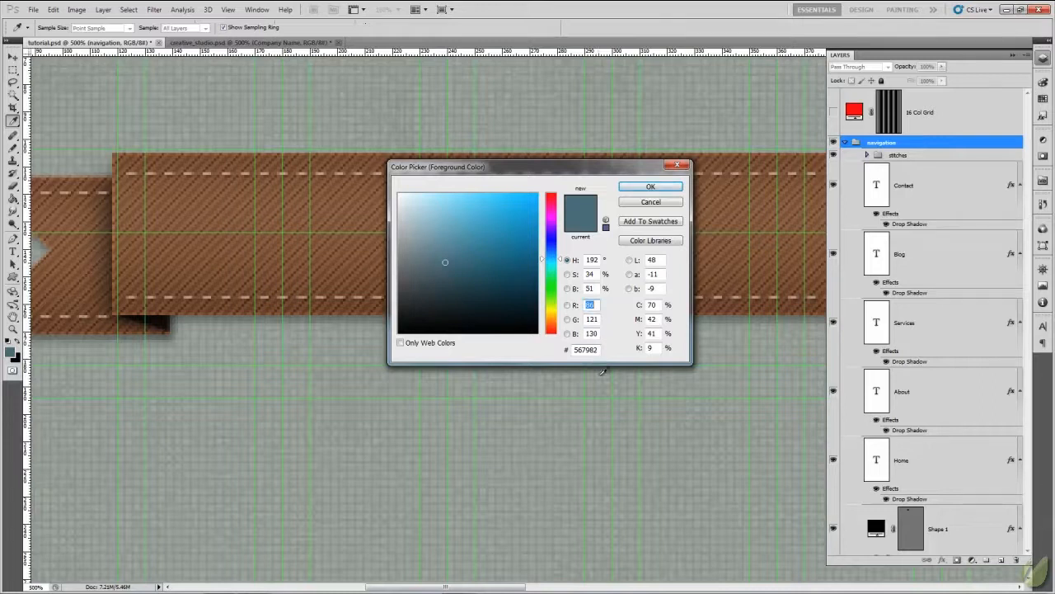
{"action": "left_click", "coordinate": [660, 191]}
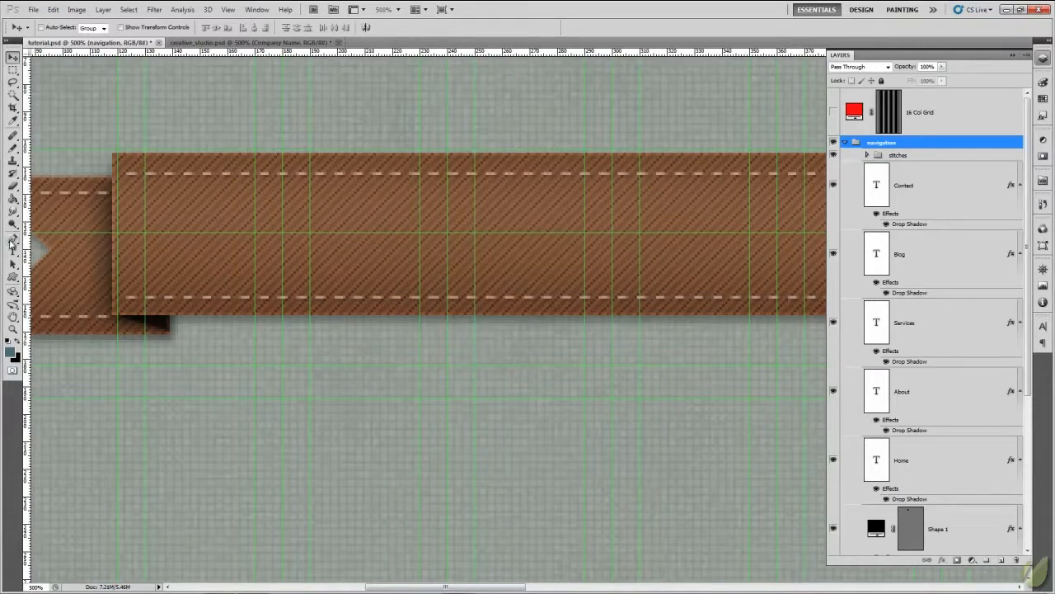
{"action": "left_click", "coordinate": [11, 241]}
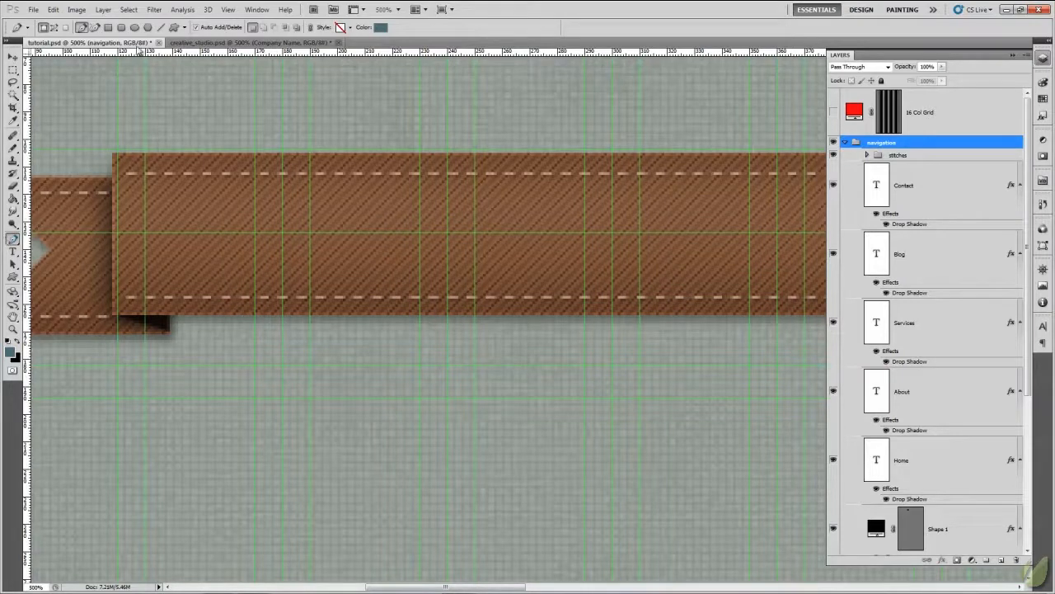
{"action": "left_click", "coordinate": [54, 27]}
{"action": "left_click", "coordinate": [44, 28]}
{"action": "left_click", "coordinate": [492, 252]}
{"action": "key", "text": "ctrl+z"}
- Draw a five-cornered badge with a centred bottom point over the ribbon, from 170 to 310 px along the guides, and hide the guides
{"action": "left_click", "coordinate": [254, 151]}
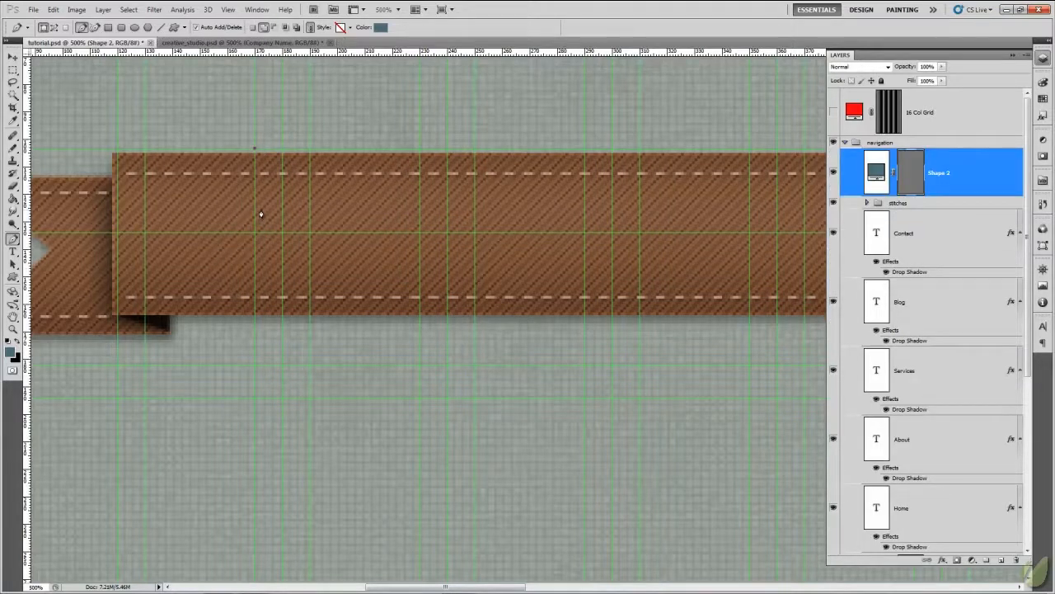
{"action": "left_click", "coordinate": [639, 151]}
{"action": "left_click", "coordinate": [638, 367]}
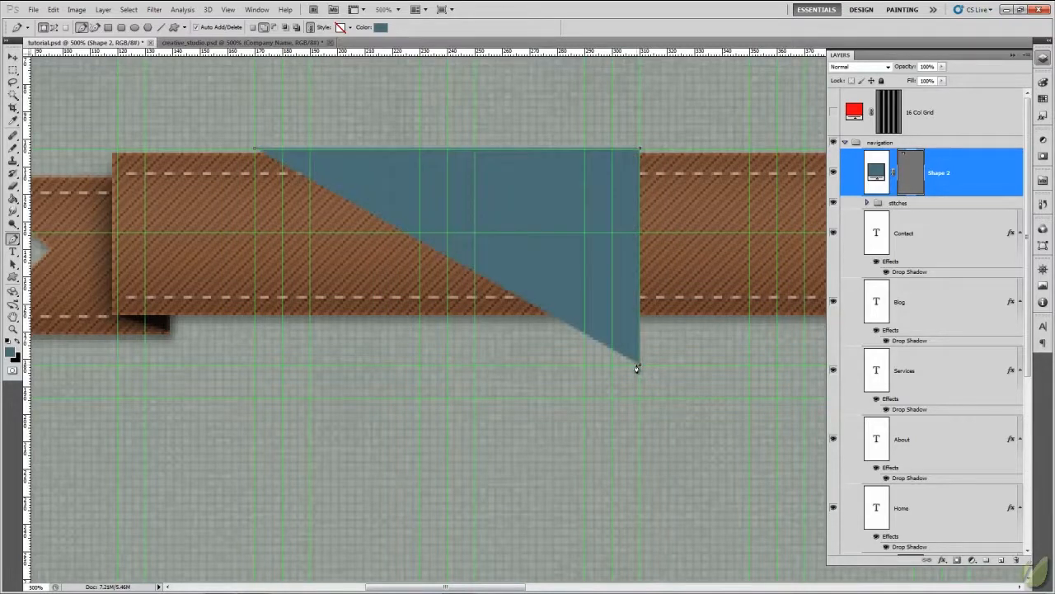
{"action": "left_click", "coordinate": [447, 397]}
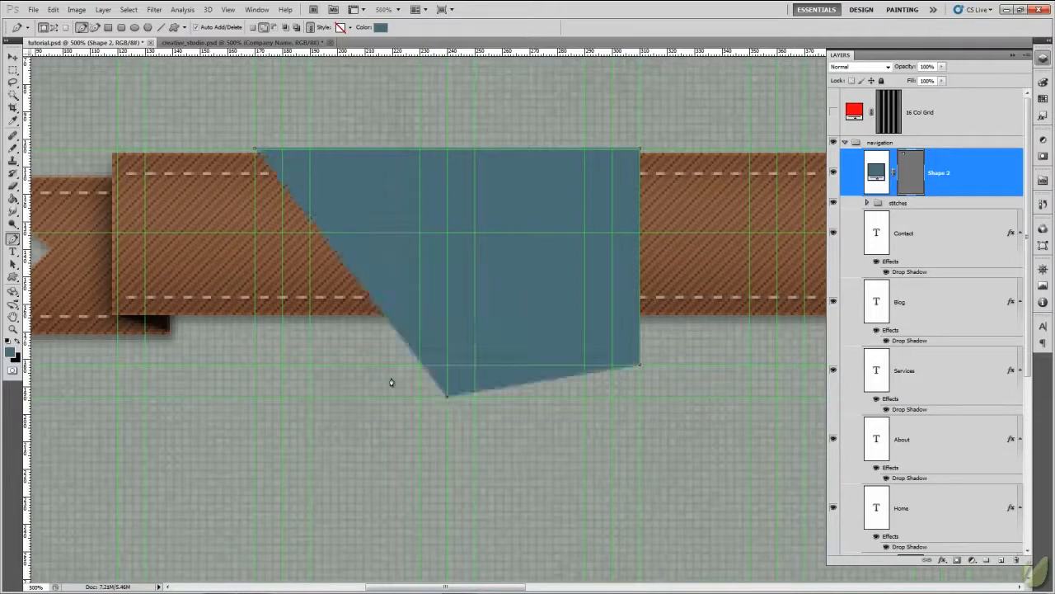
{"action": "left_click", "coordinate": [256, 368]}
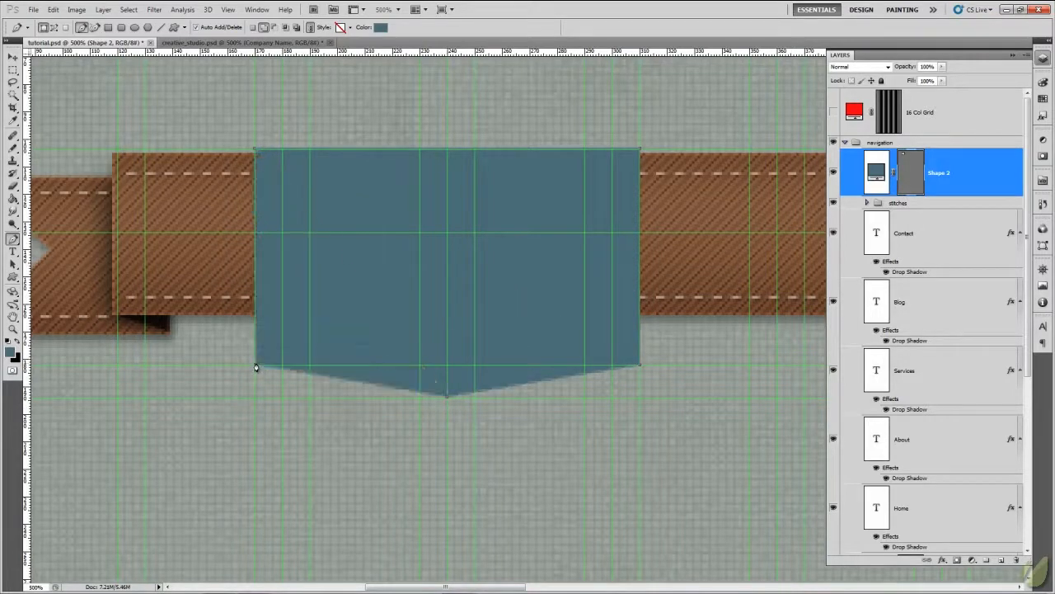
{"action": "left_click", "coordinate": [256, 152]}
{"action": "key", "text": "ctrl+h"}
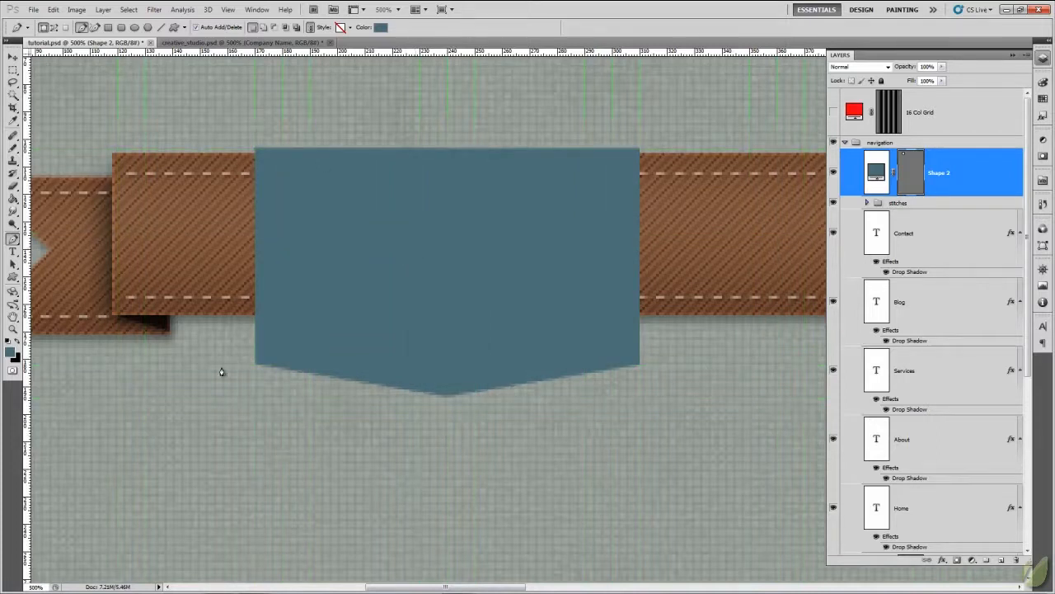
- Rename the badge shape's layer as base
{"action": "double_click", "coordinate": [941, 175]}
{"action": "type", "text": "base"}
{"action": "key", "text": "Return"}
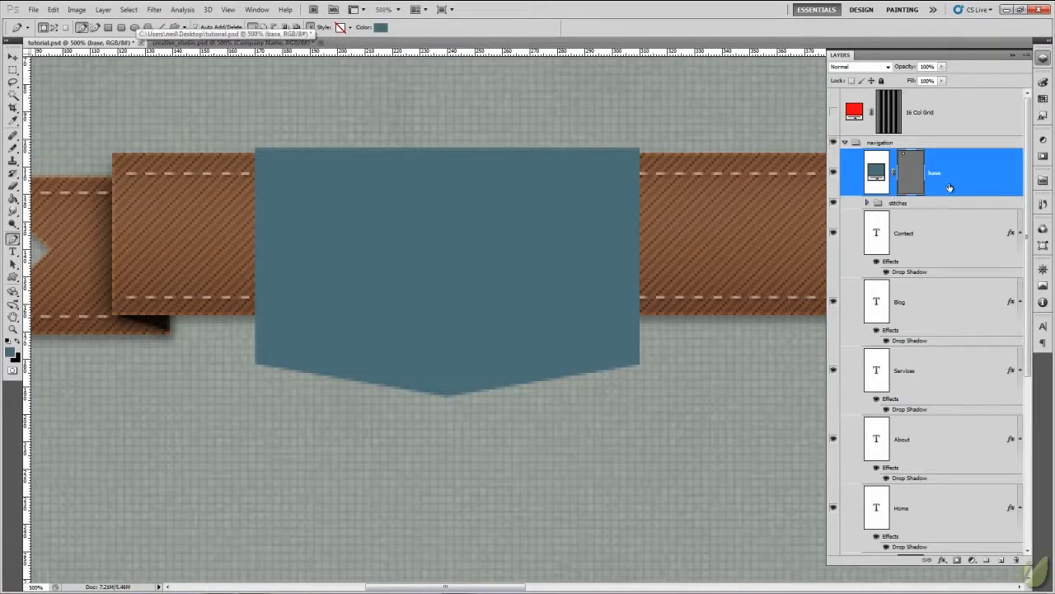
- Add a Pattern Overlay to the base layer using the custom dark gradient checker pattern
{"action": "right_click", "coordinate": [877, 171]}
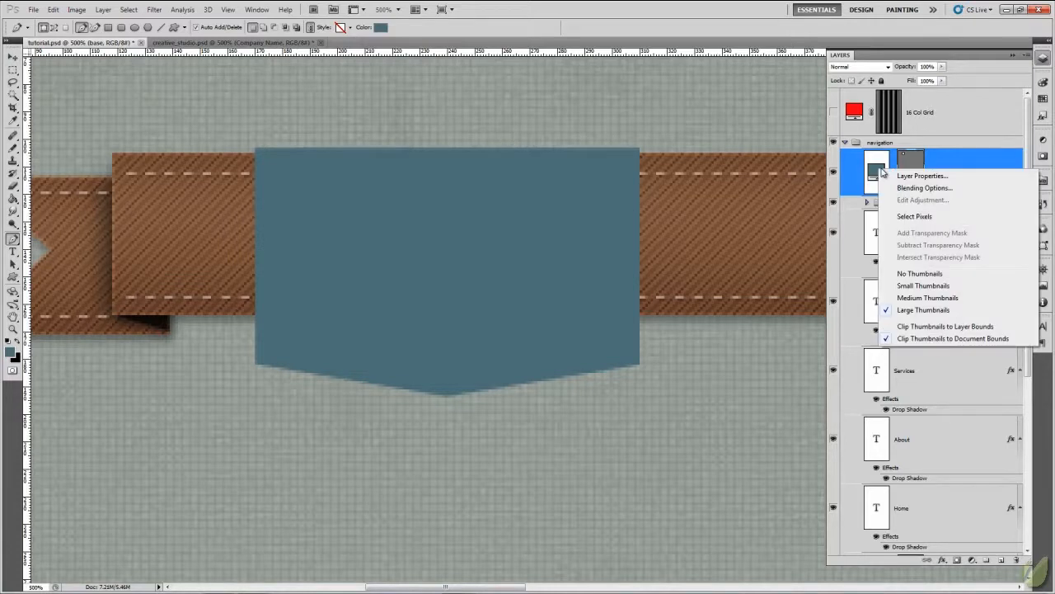
{"action": "left_click", "coordinate": [919, 189]}
{"action": "left_click_drag", "start_coordinate": [750, 147], "coordinate": [799, 155]}
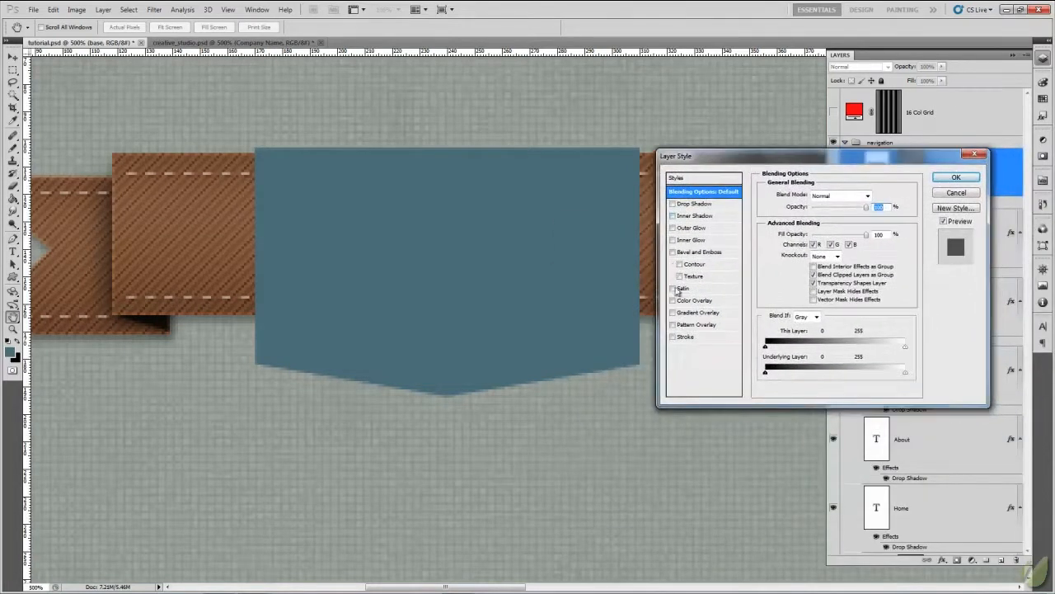
{"action": "left_click", "coordinate": [695, 326]}
{"action": "left_click", "coordinate": [836, 231]}
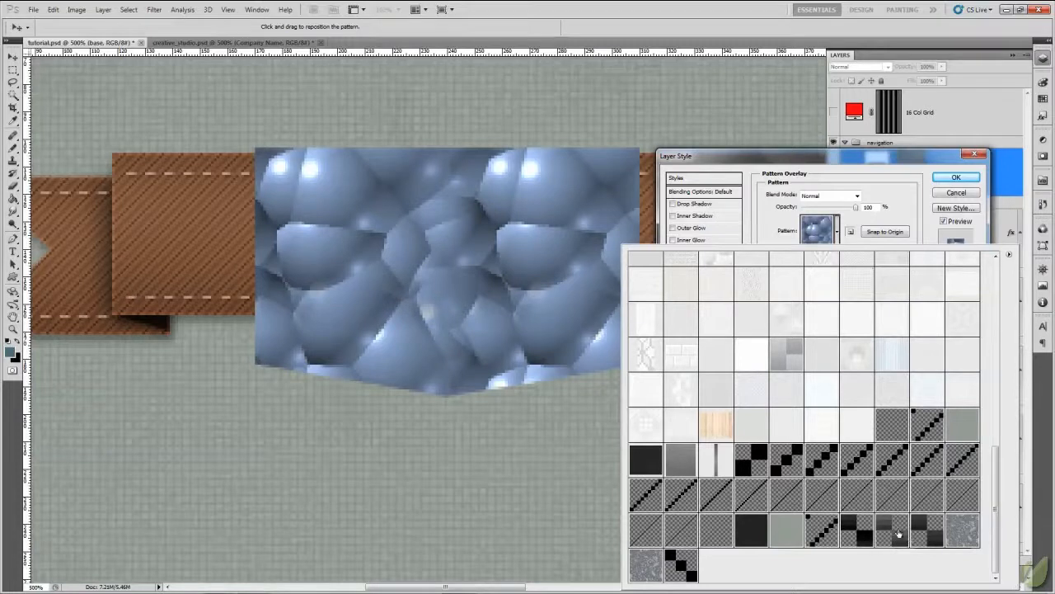
{"action": "left_click", "coordinate": [890, 524]}
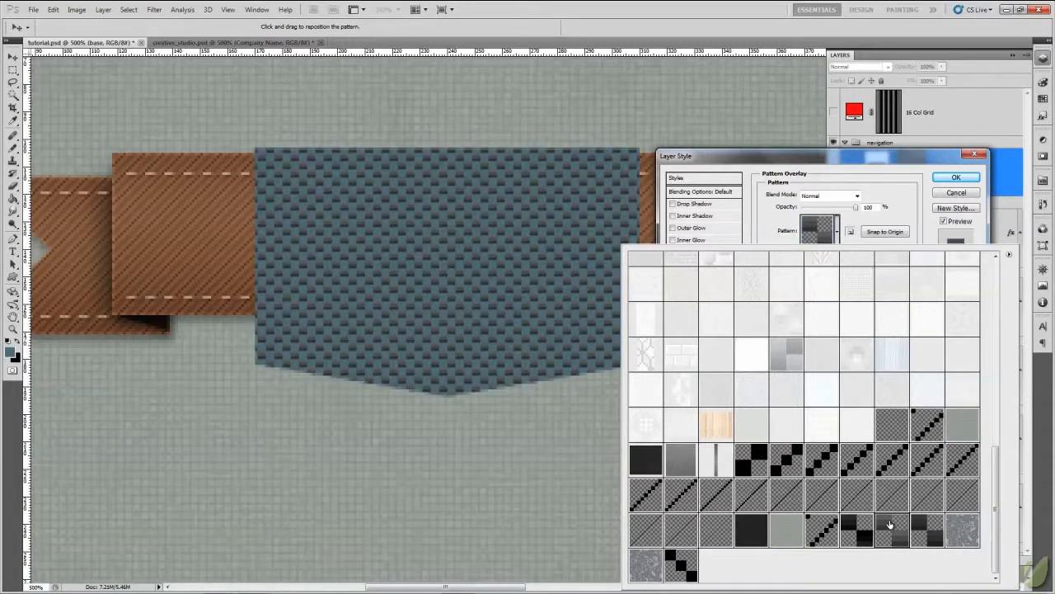
{"action": "left_click_drag", "start_coordinate": [897, 161], "coordinate": [889, 161]}
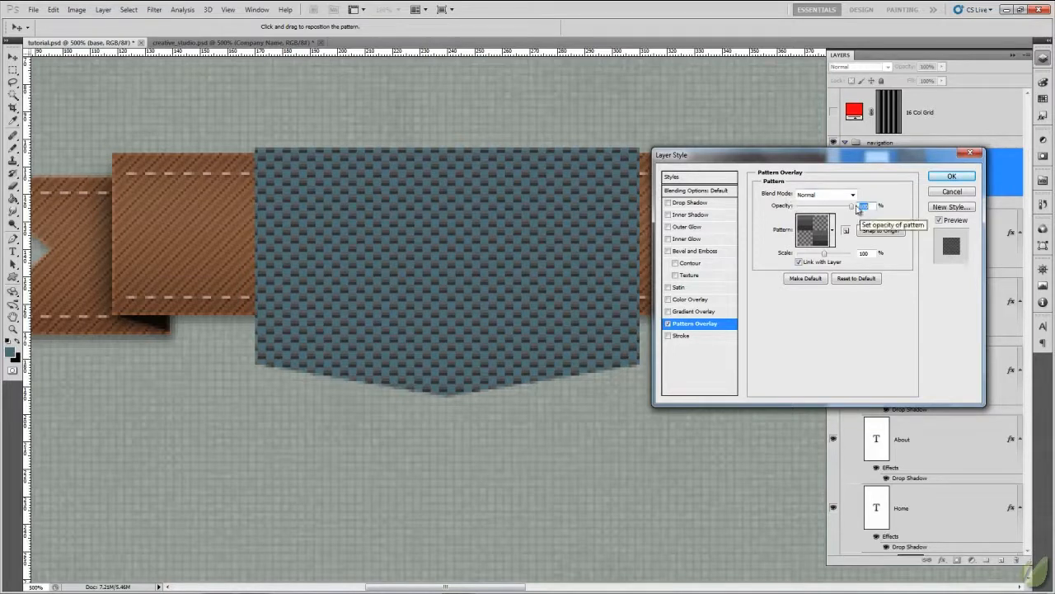
- Set the pattern overlay to 35% opacity with the Overlay blend mode, and reduce its scale
{"action": "left_click_drag", "start_coordinate": [852, 207], "coordinate": [817, 208]}
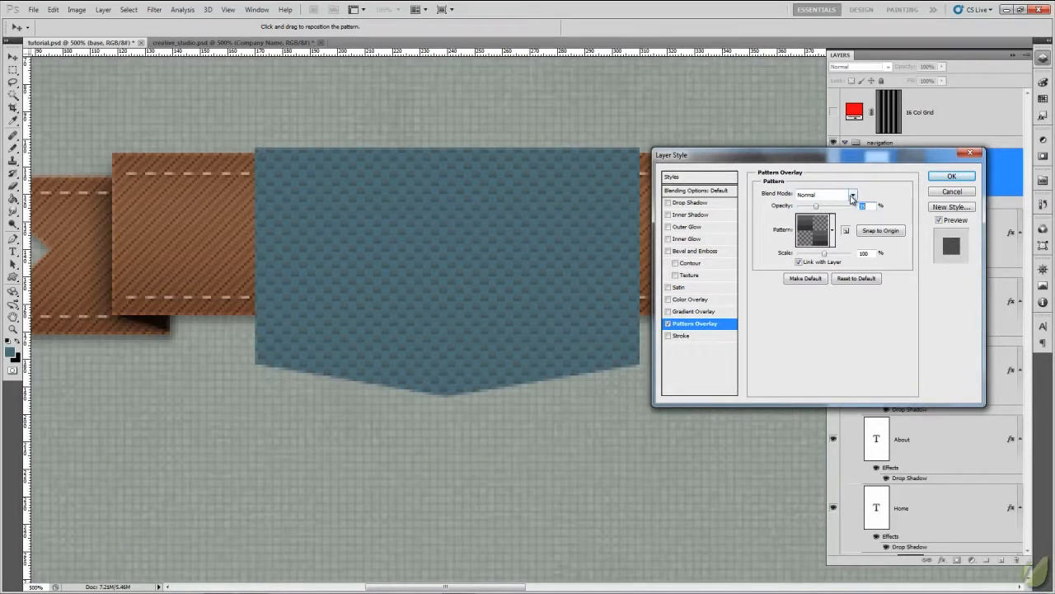
{"action": "left_click", "coordinate": [851, 196]}
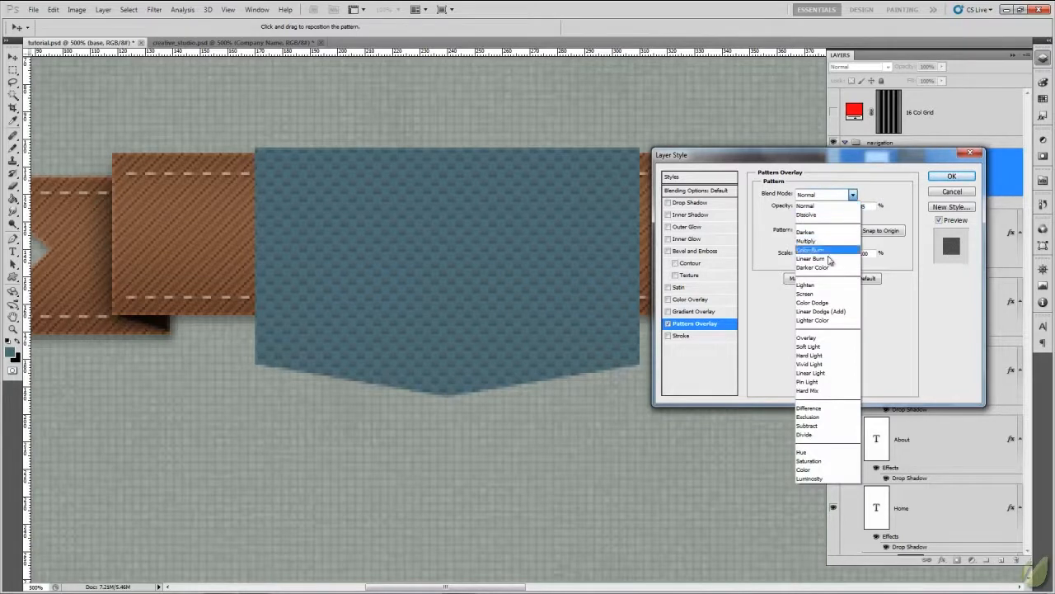
{"action": "left_click", "coordinate": [807, 338]}
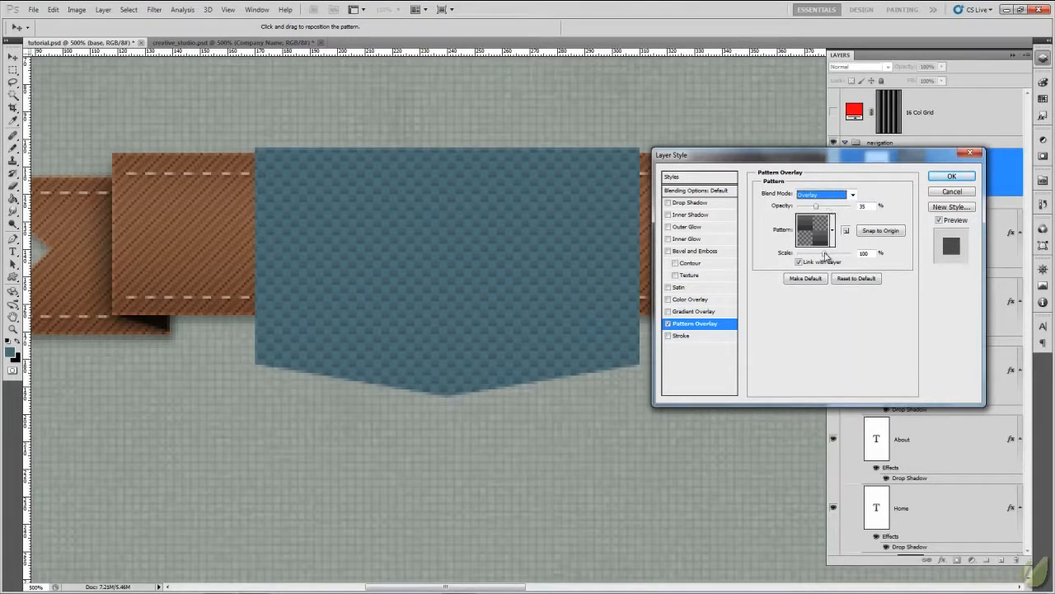
{"action": "left_click_drag", "start_coordinate": [824, 255], "coordinate": [813, 257]}
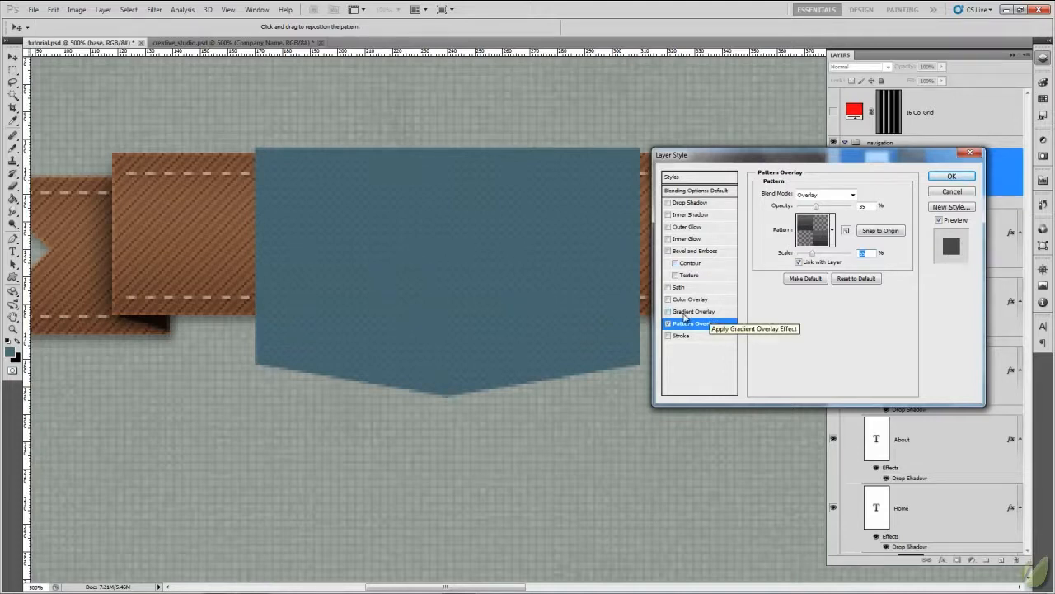
- Add a Gradient Overlay to the base layer with the Soft Light blend mode and 21% opacity
{"action": "left_click", "coordinate": [683, 313]}
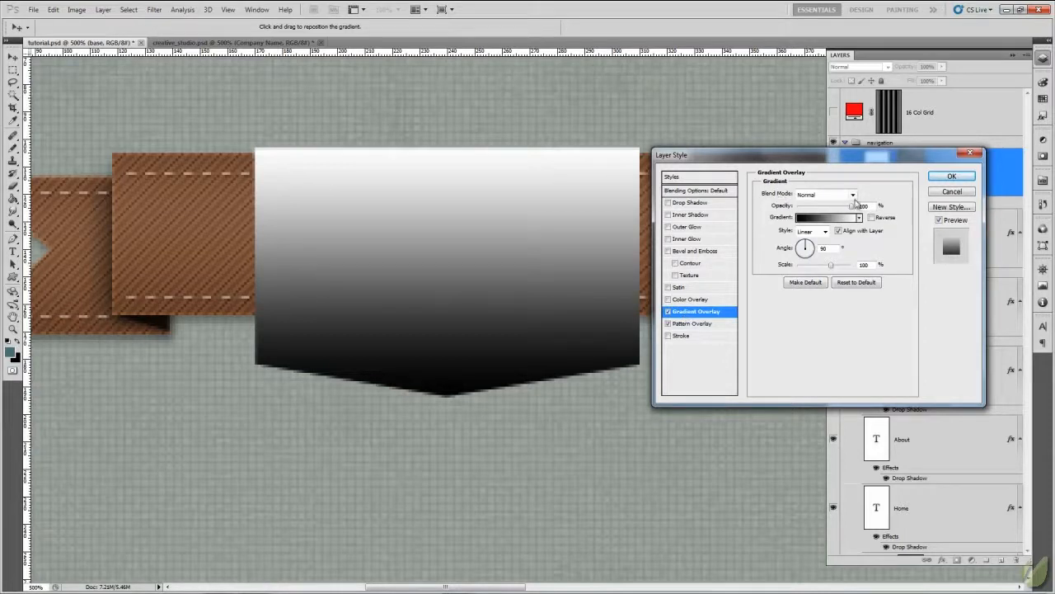
{"action": "left_click", "coordinate": [853, 196]}
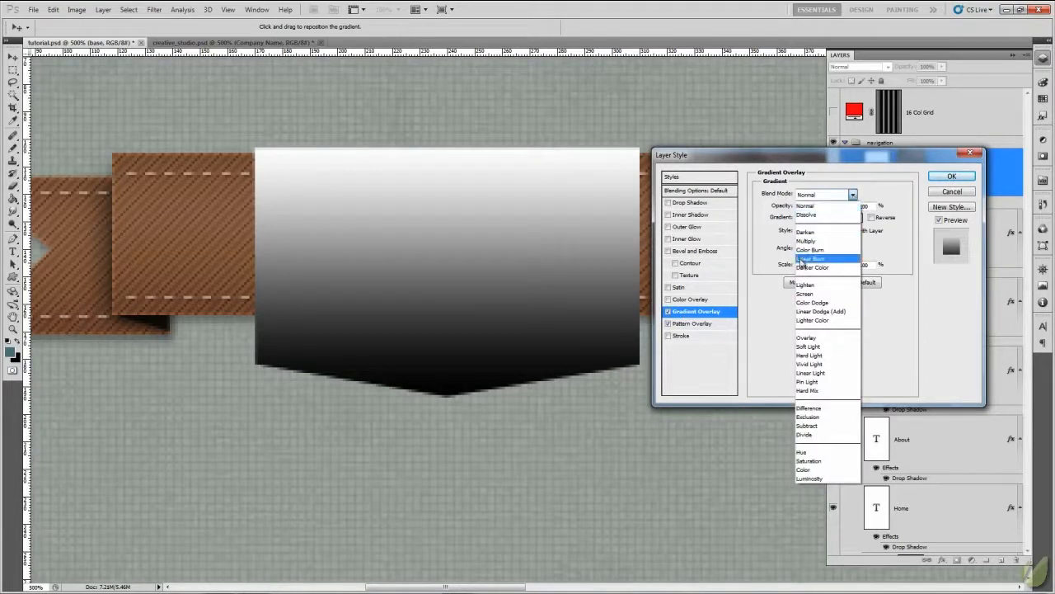
{"action": "left_click", "coordinate": [809, 347]}
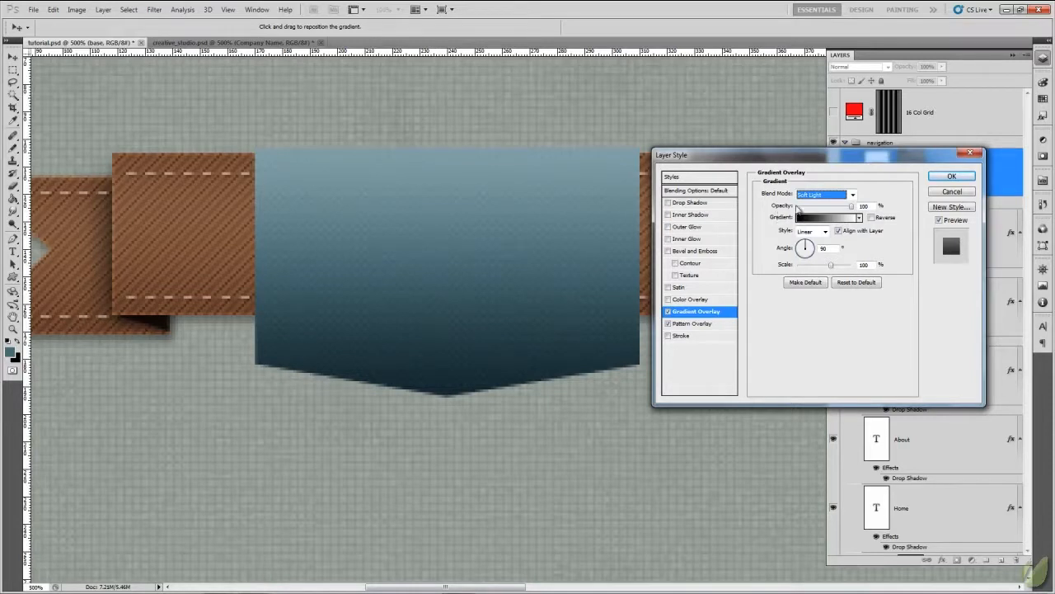
{"action": "left_click_drag", "start_coordinate": [852, 210], "coordinate": [816, 219]}
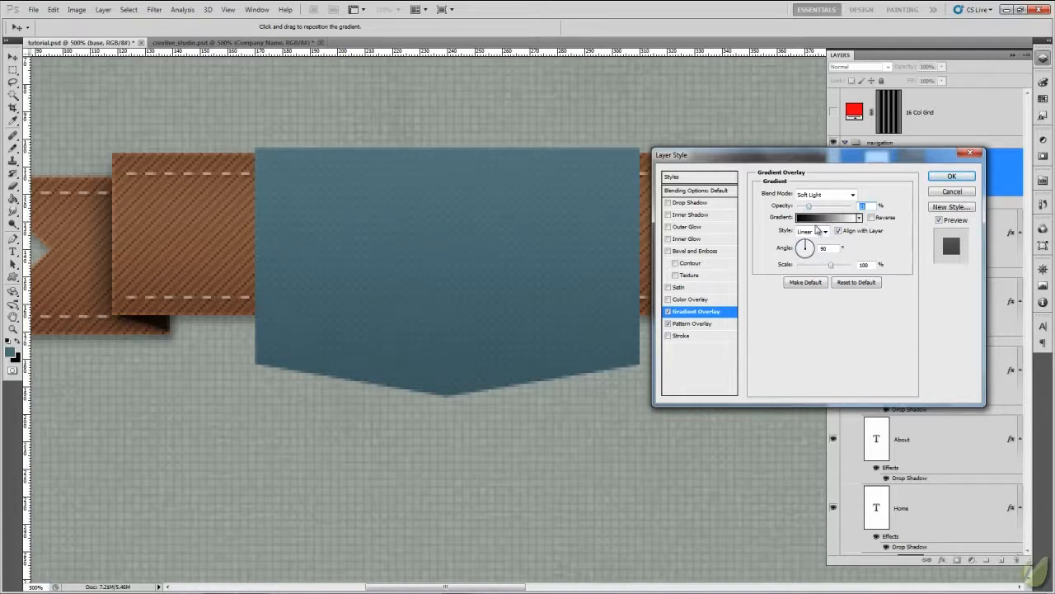
- Add three intermediate colour stops to the overlay's black-to-white gradient at 26%, 90% and 95%
{"action": "left_click", "coordinate": [823, 218]}
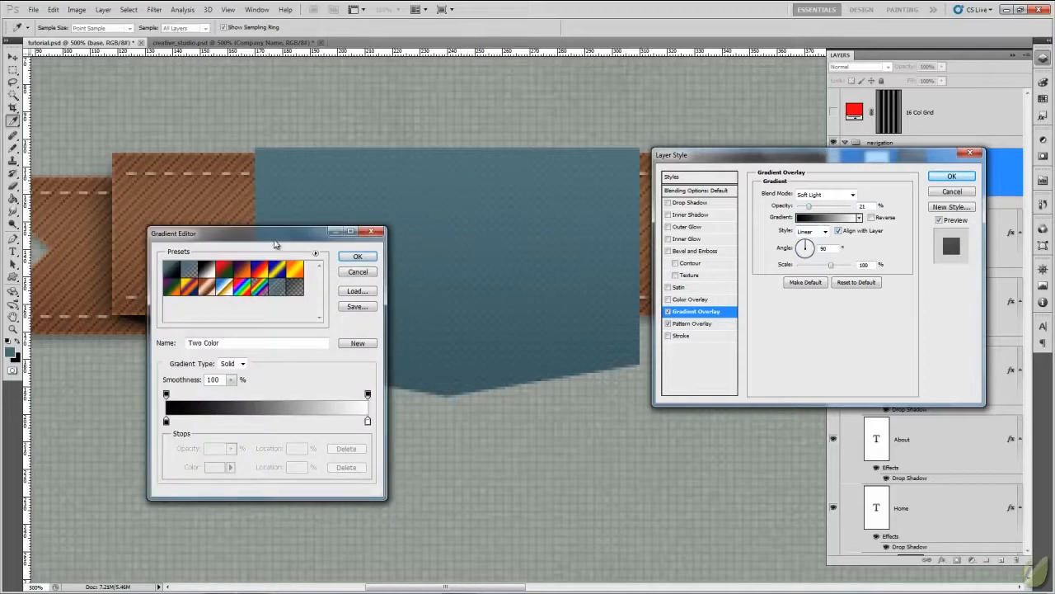
{"action": "left_click_drag", "start_coordinate": [275, 243], "coordinate": [539, 155]}
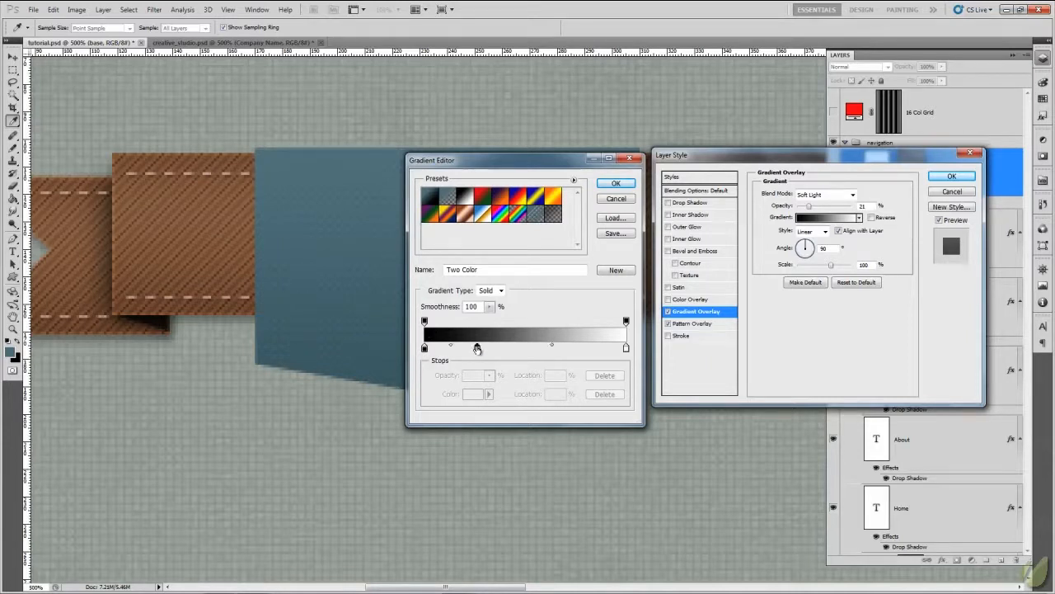
{"action": "left_click", "coordinate": [478, 348]}
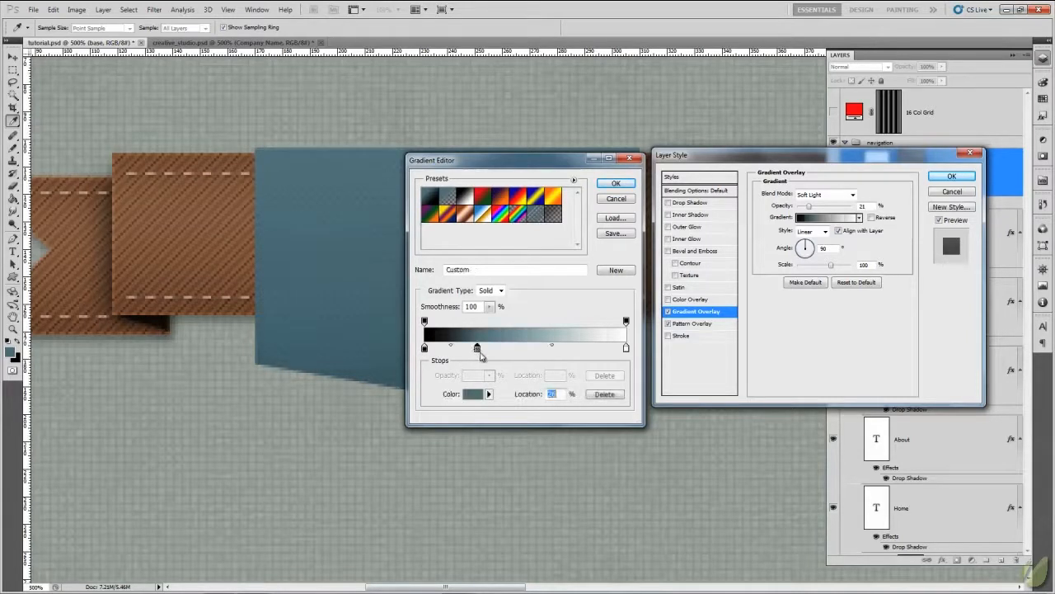
{"action": "left_click", "coordinate": [601, 348]}
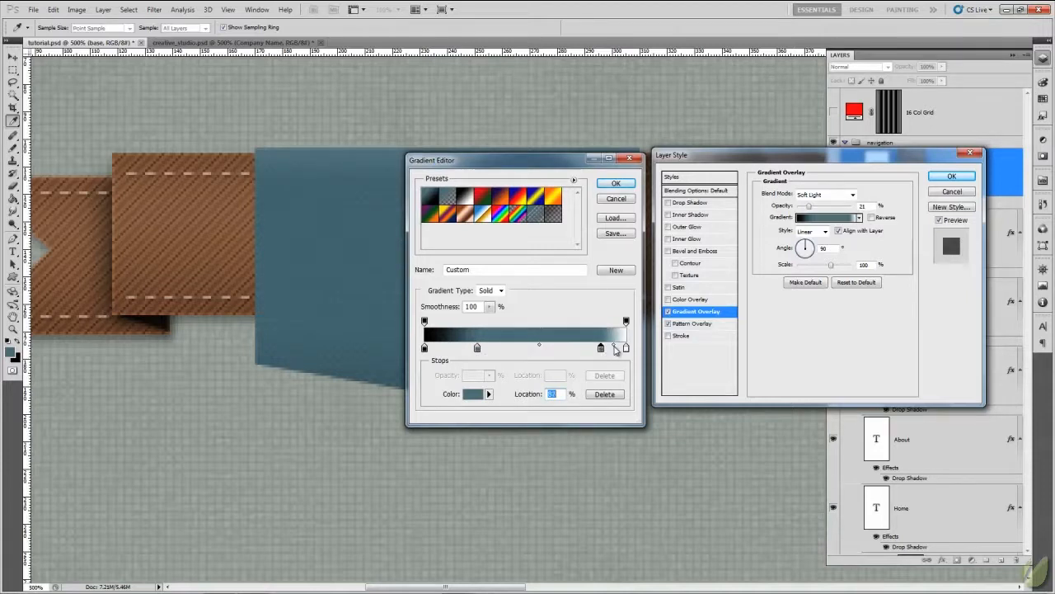
{"action": "left_click", "coordinate": [614, 348]}
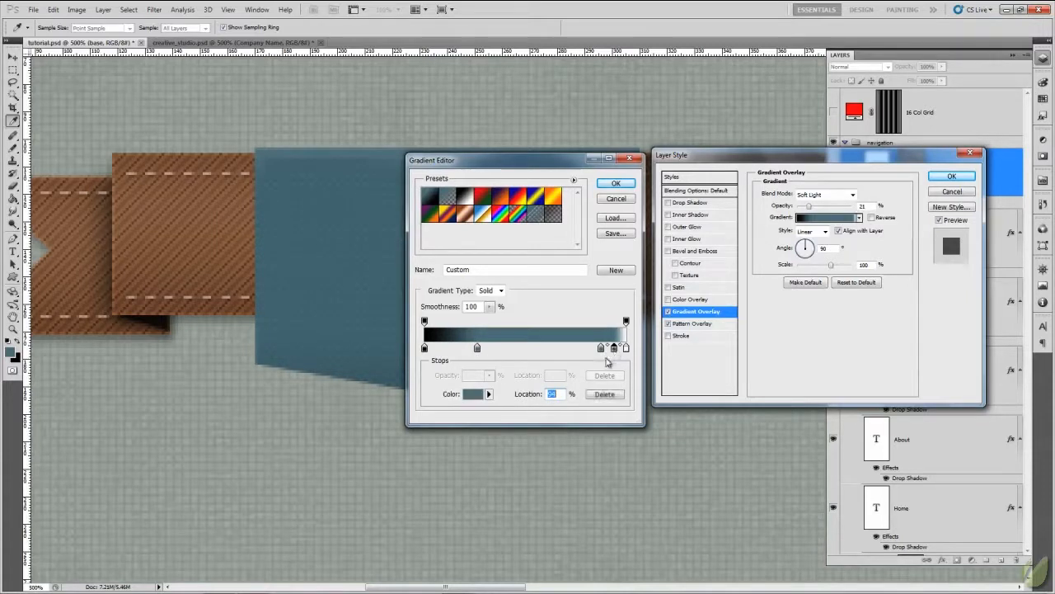
{"action": "left_click_drag", "start_coordinate": [602, 351], "coordinate": [617, 348]}
{"action": "left_click", "coordinate": [607, 348]}
{"action": "left_click", "coordinate": [609, 352]}
{"action": "left_click_drag", "start_coordinate": [610, 347], "coordinate": [535, 375]}
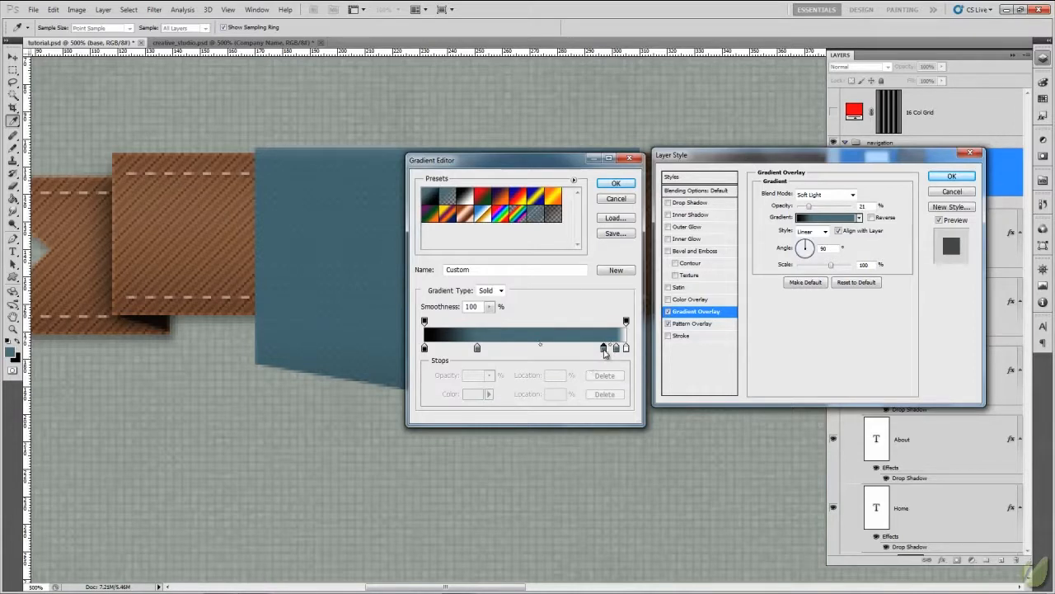
{"action": "left_click_drag", "start_coordinate": [603, 347], "coordinate": [605, 347]}
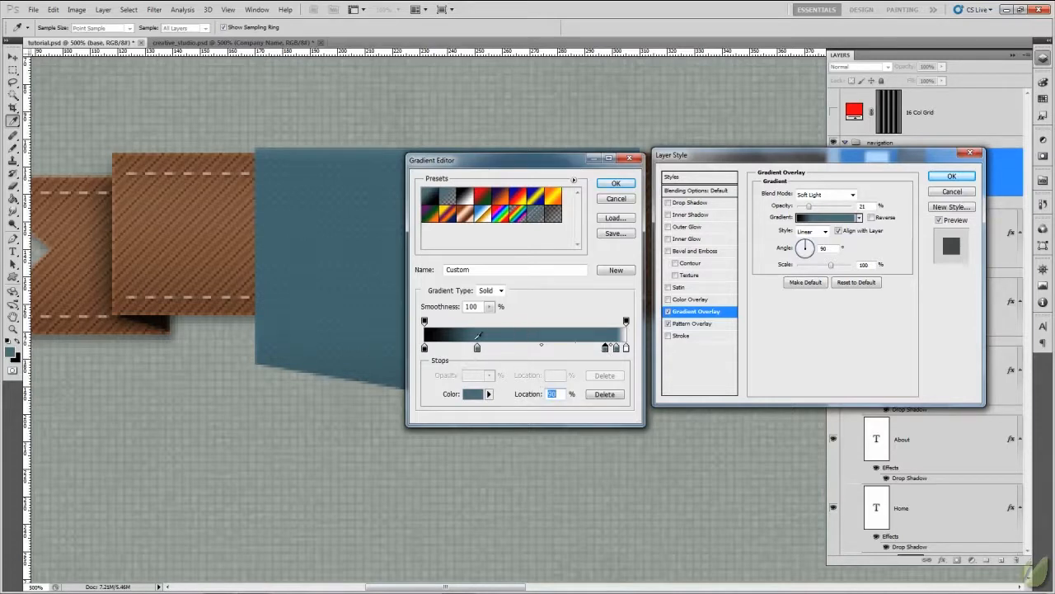
- Set the gradient's starting colour stop to #1a1a1a and the 26% stop to #808080
{"action": "double_click", "coordinate": [425, 348]}
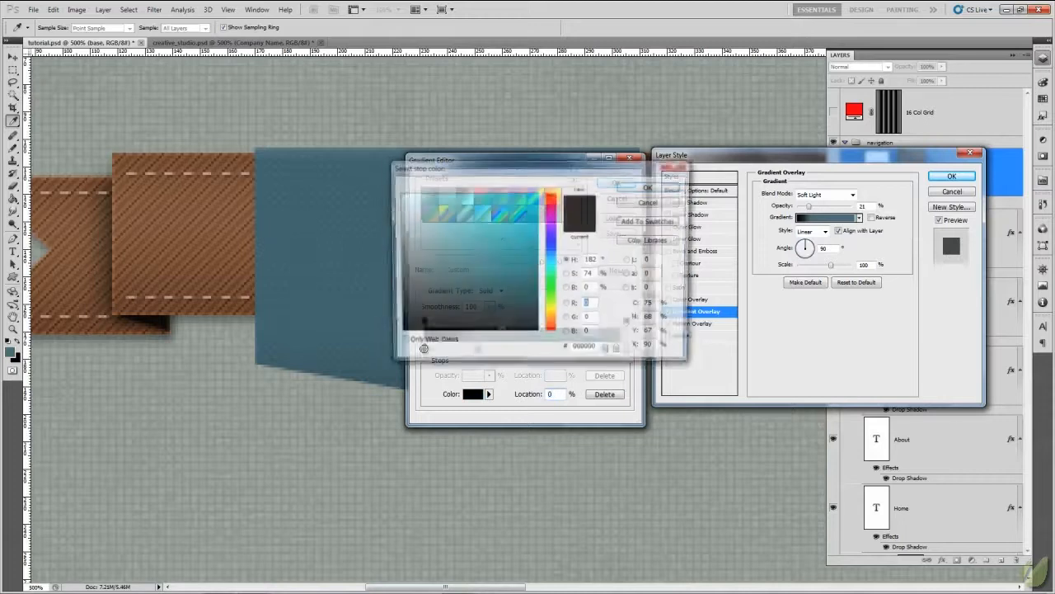
{"action": "left_click_drag", "start_coordinate": [504, 165], "coordinate": [197, 162]}
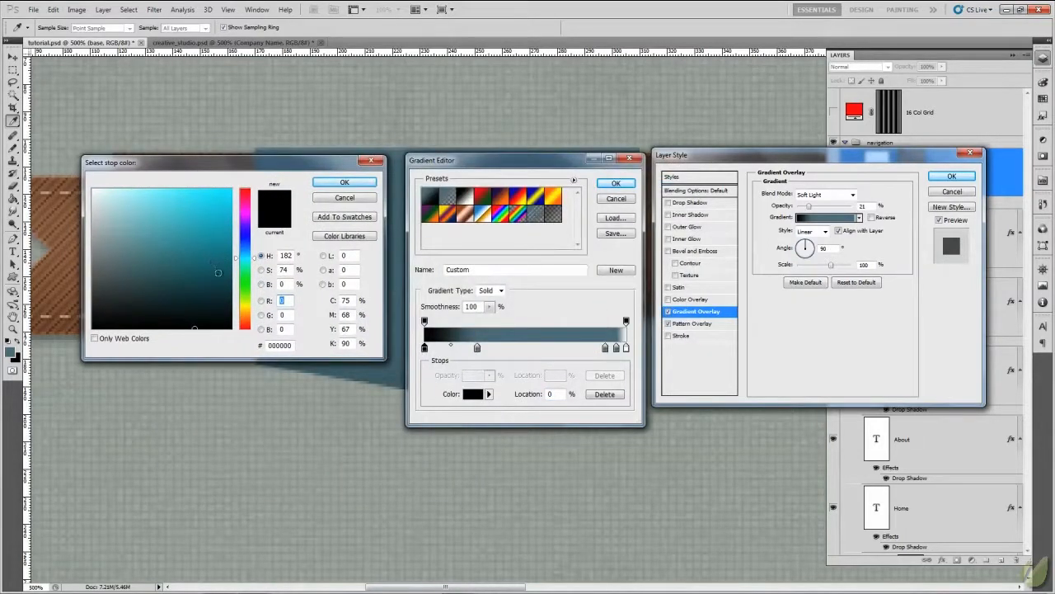
{"action": "double_click", "coordinate": [296, 345]}
{"action": "type", "text": "1a1a1a"}
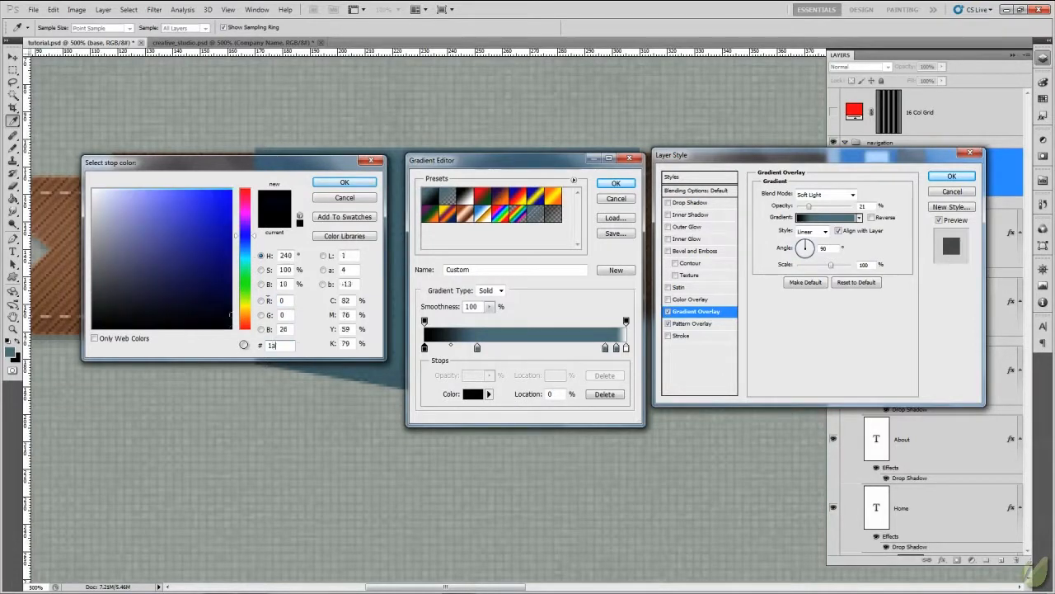
{"action": "left_click", "coordinate": [355, 182]}
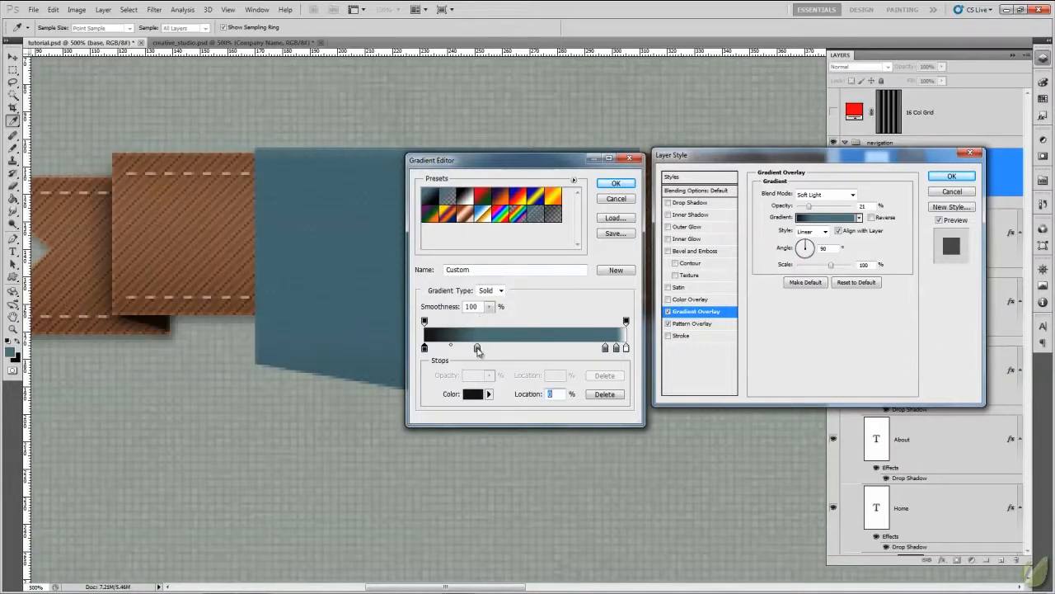
{"action": "double_click", "coordinate": [478, 350]}
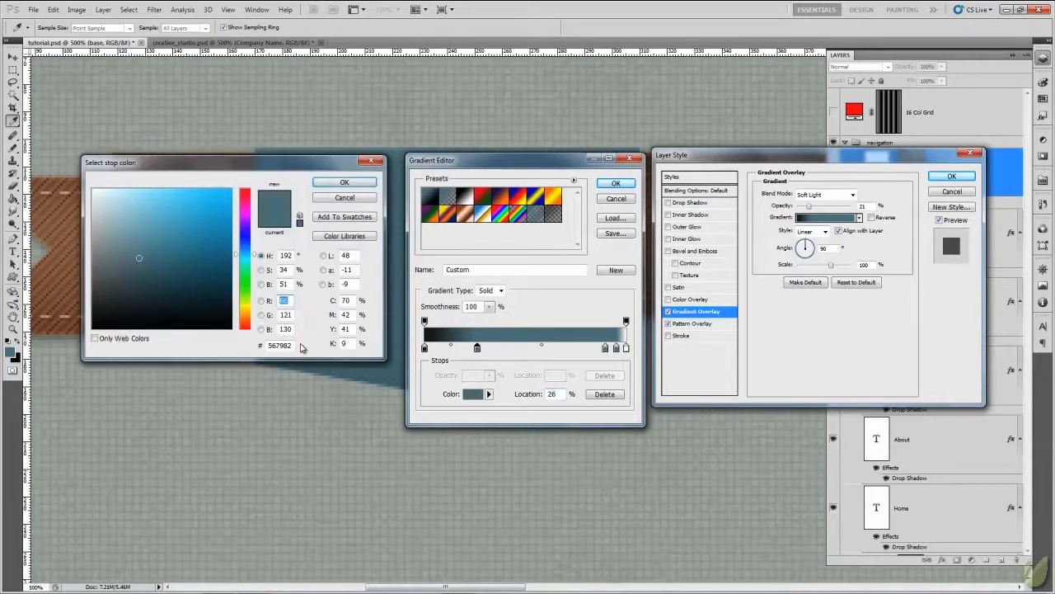
{"action": "left_click_drag", "start_coordinate": [293, 346], "coordinate": [206, 344]}
{"action": "type", "text": "808080"}
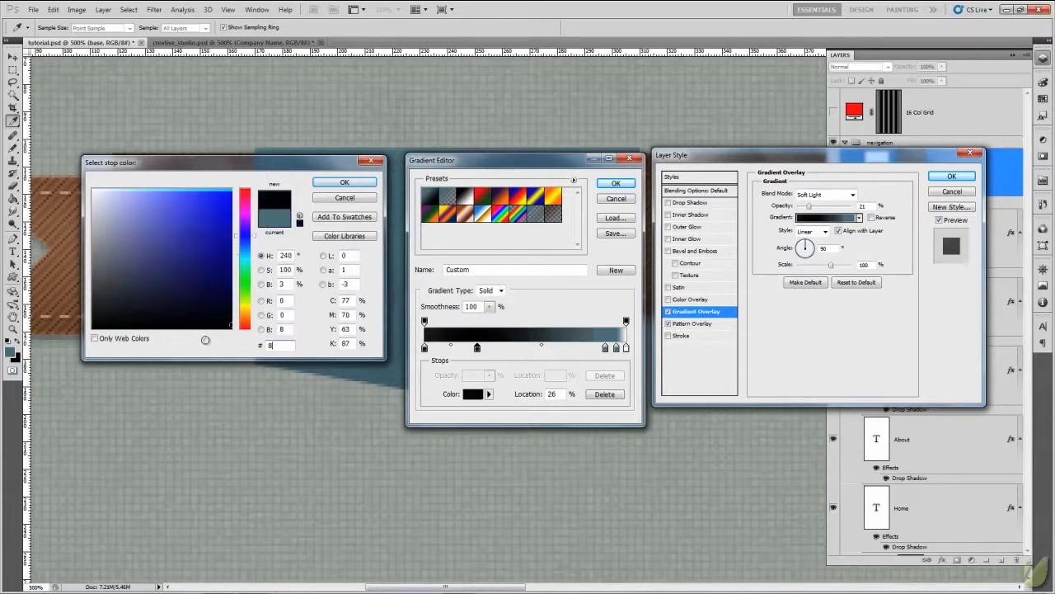
{"action": "left_click", "coordinate": [344, 182]}
- Set the gradient's 90% colour stop to #b2b2b2 and the 95% stop to #ffffff
{"action": "left_click_drag", "start_coordinate": [474, 166], "coordinate": [398, 248]}
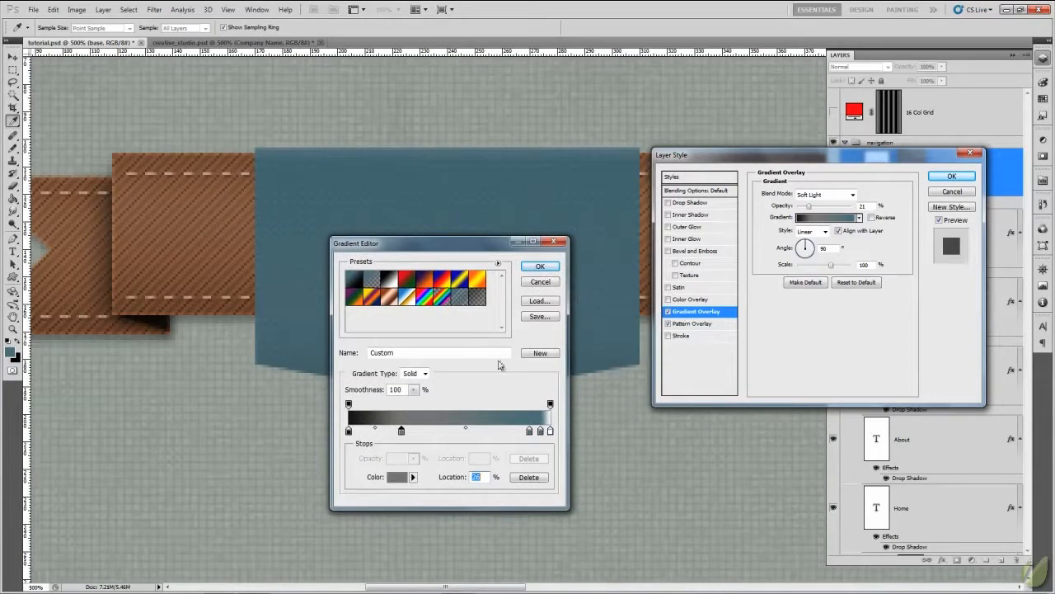
{"action": "left_click", "coordinate": [529, 431]}
{"action": "double_click", "coordinate": [531, 430]}
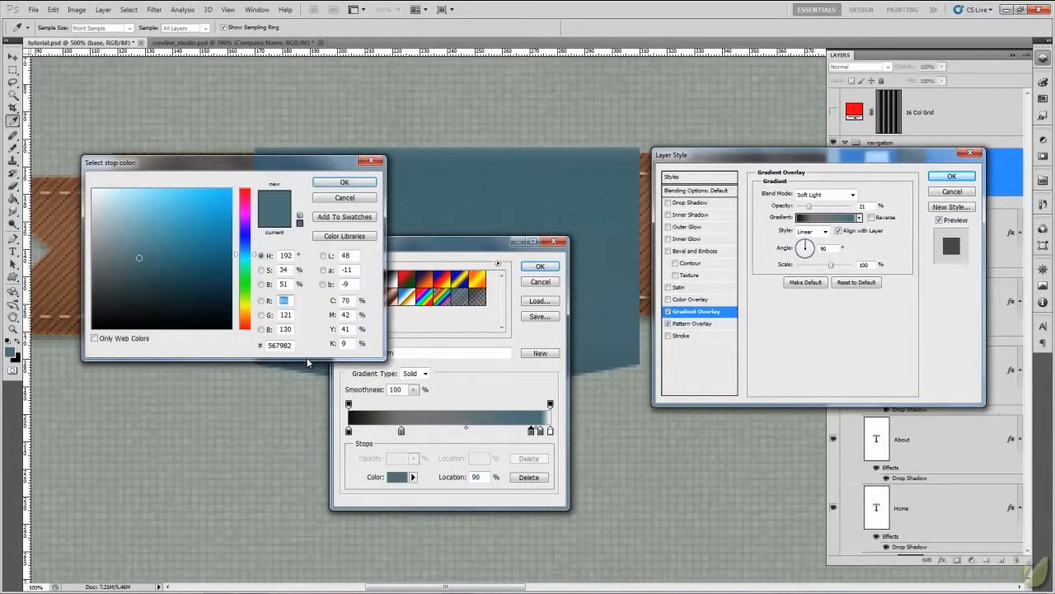
{"action": "left_click_drag", "start_coordinate": [292, 345], "coordinate": [250, 346]}
{"action": "type", "text": "b2b2b2"}
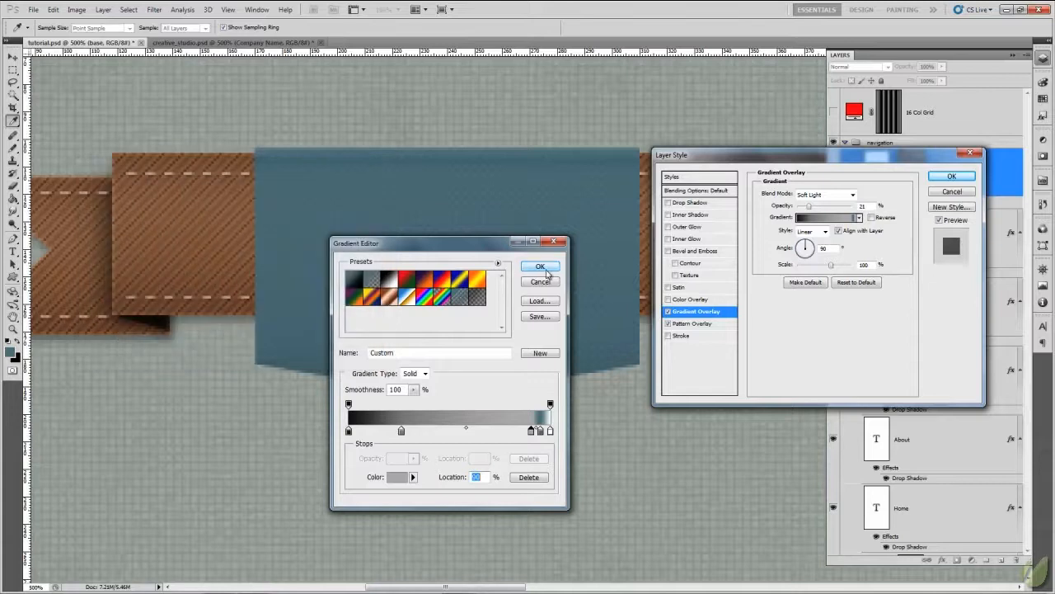
{"action": "double_click", "coordinate": [540, 431]}
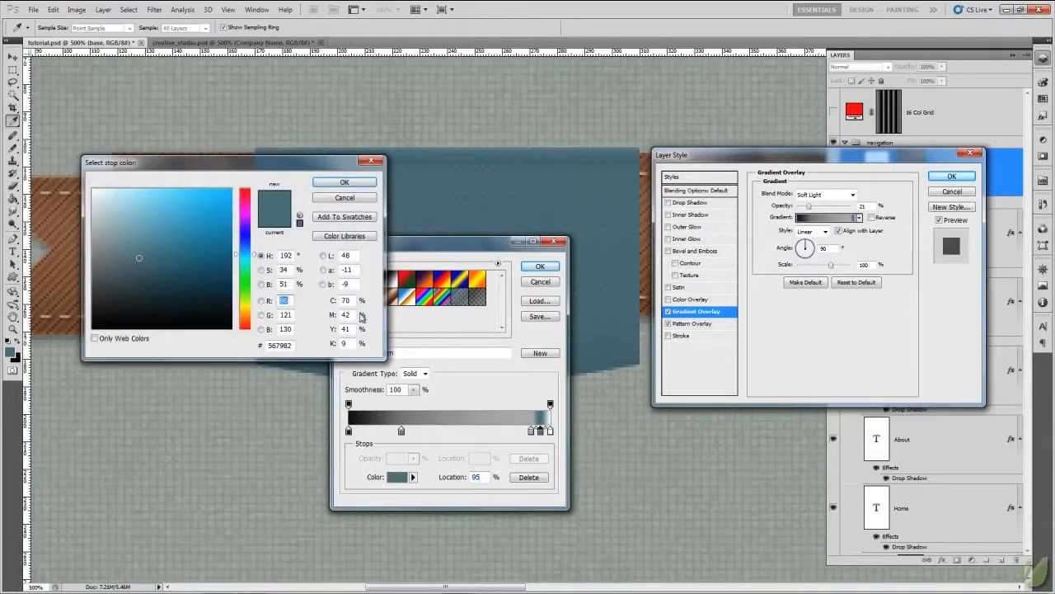
{"action": "type", "text": "ffffff"}
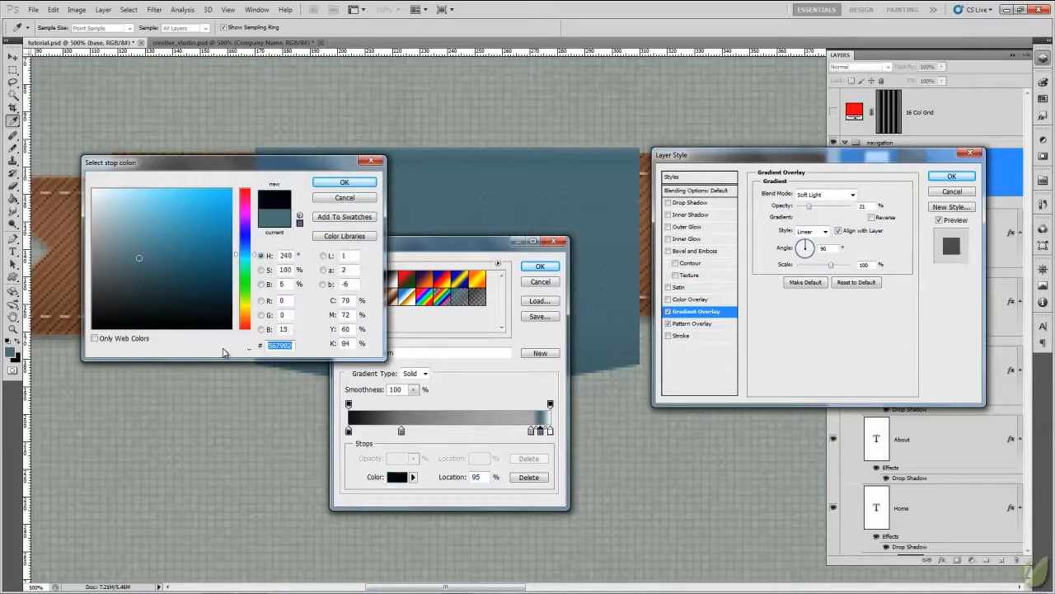
{"action": "left_click", "coordinate": [344, 183]}
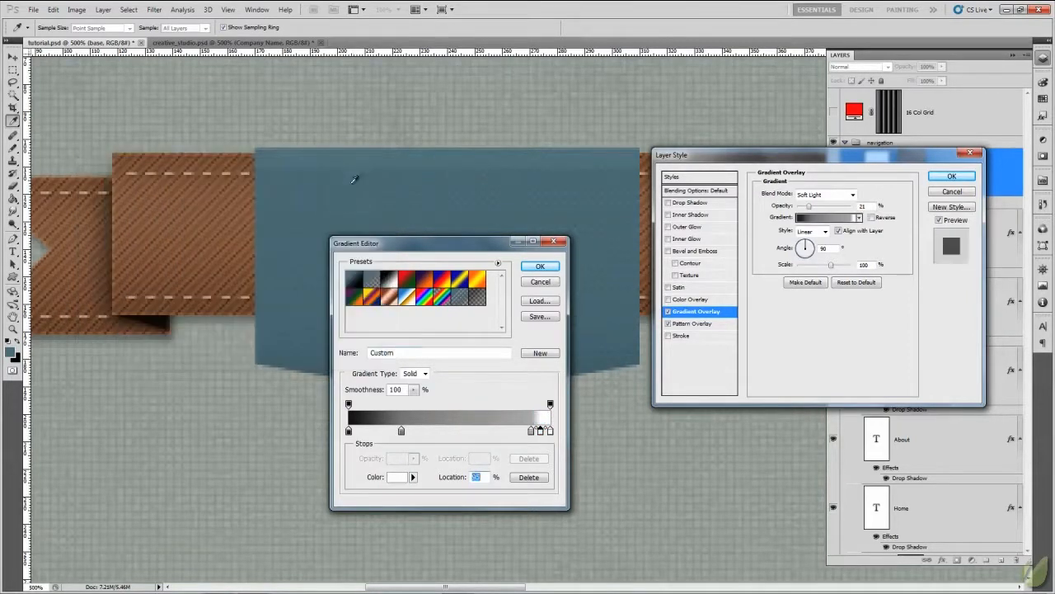
- Set the gradient's end stop to #4c4c4c, apply the gradient, and raise the Gradient Overlay opacity to about 40%
{"action": "double_click", "coordinate": [551, 431]}
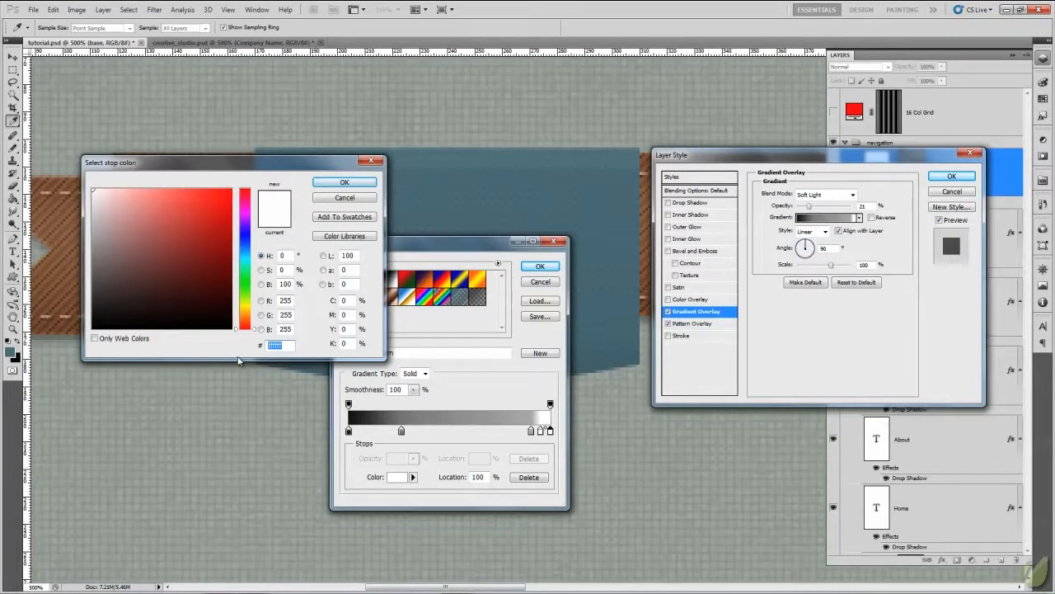
{"action": "type", "text": "4c4c4c"}
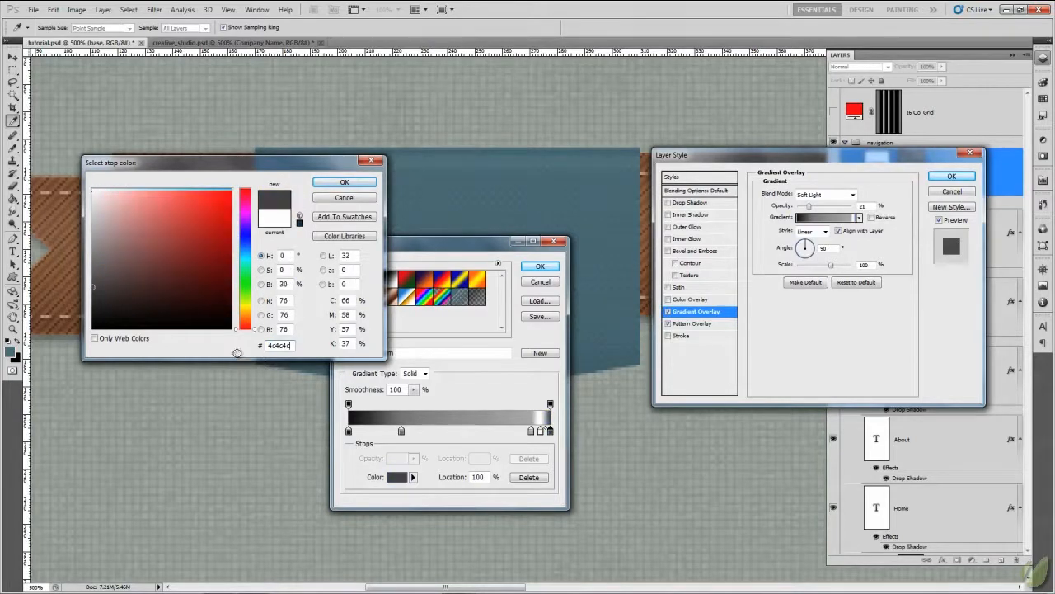
{"action": "left_click", "coordinate": [337, 183]}
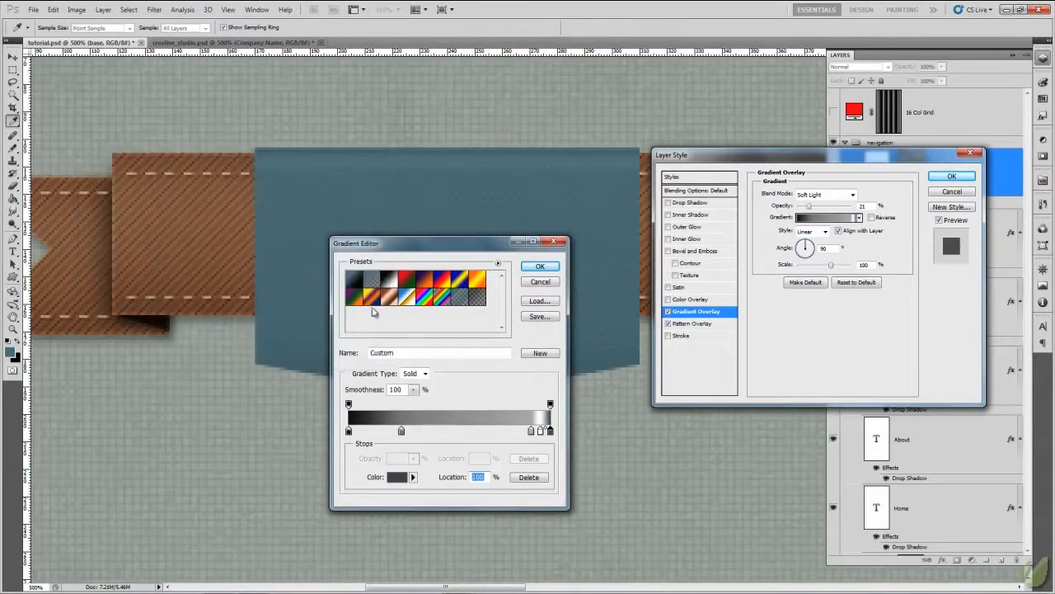
{"action": "left_click", "coordinate": [540, 266]}
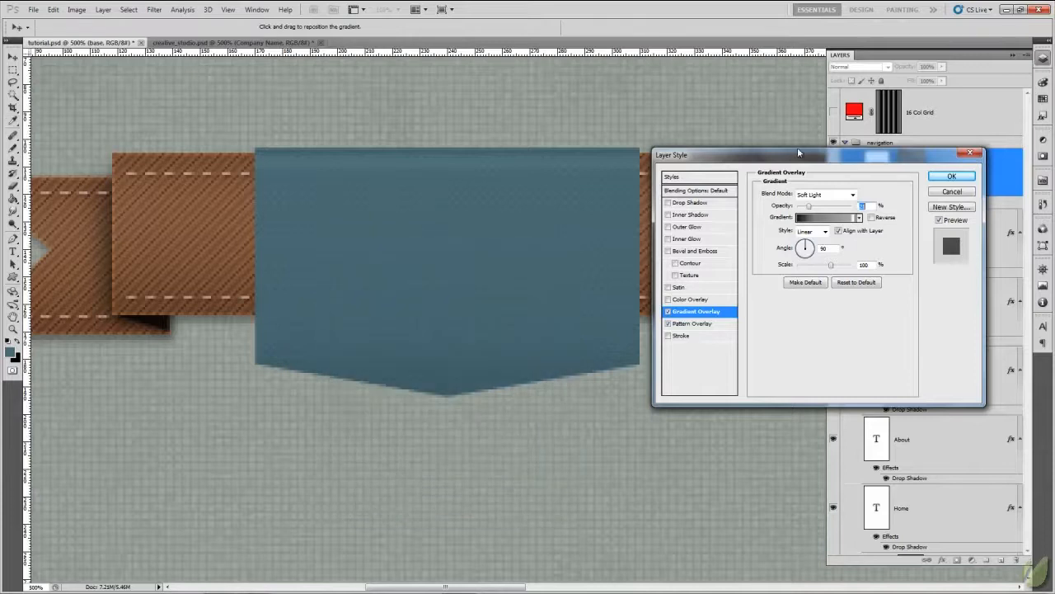
{"action": "left_click_drag", "start_coordinate": [797, 150], "coordinate": [798, 153]}
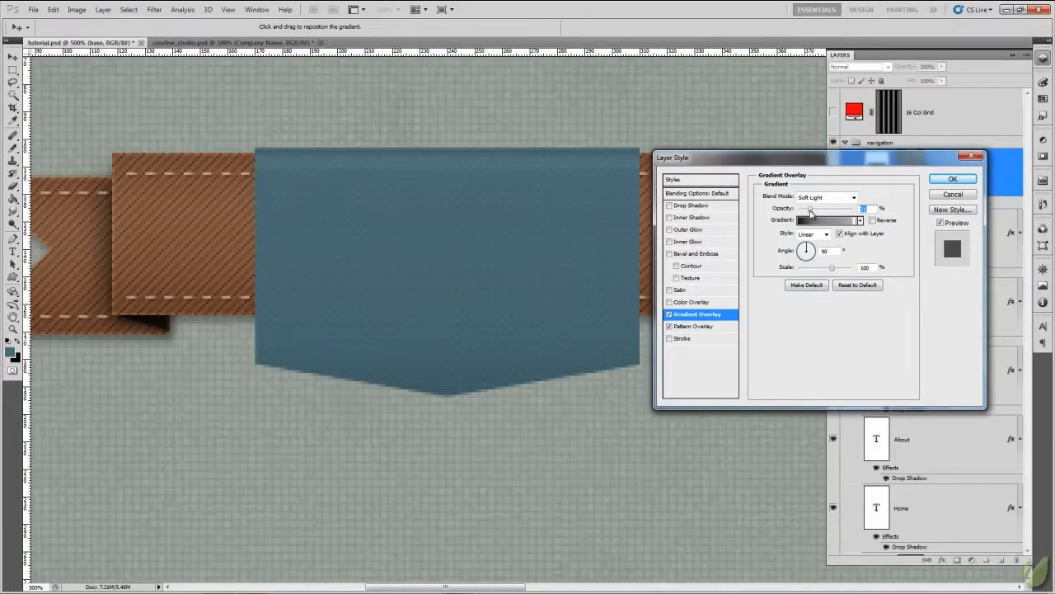
{"action": "left_click_drag", "start_coordinate": [811, 209], "coordinate": [821, 210]}
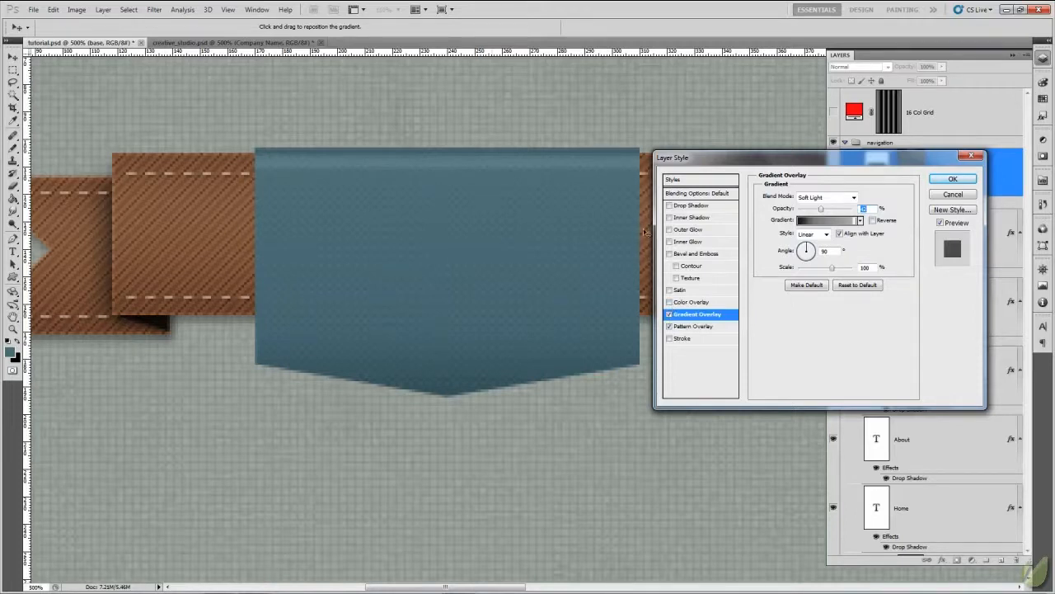
- Add a white Inner Glow to the base layer with the Overlay blend mode and 31% opacity
{"action": "left_click", "coordinate": [689, 242]}
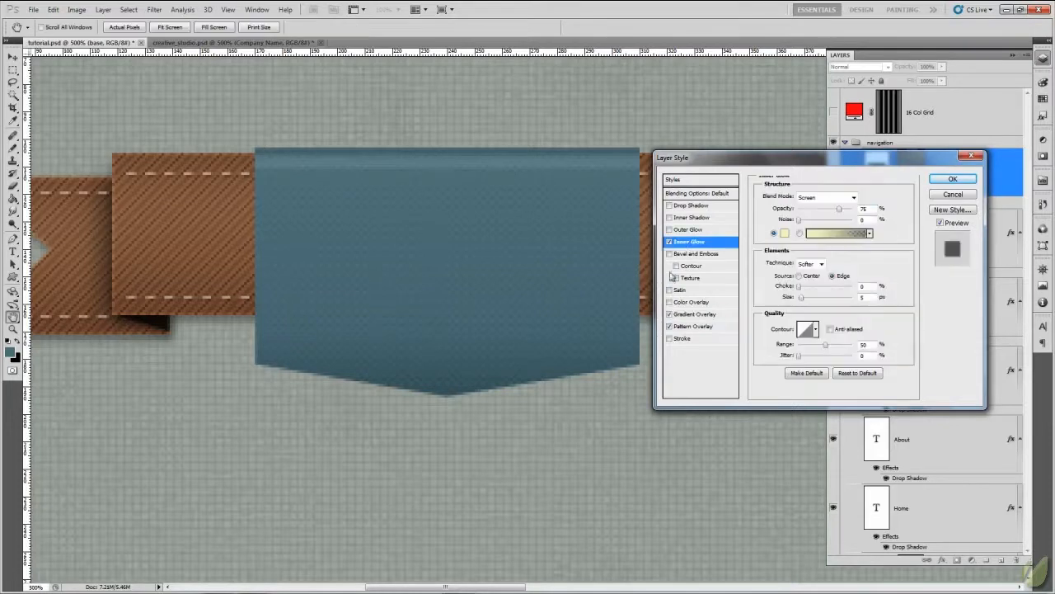
{"action": "left_click", "coordinate": [854, 199]}
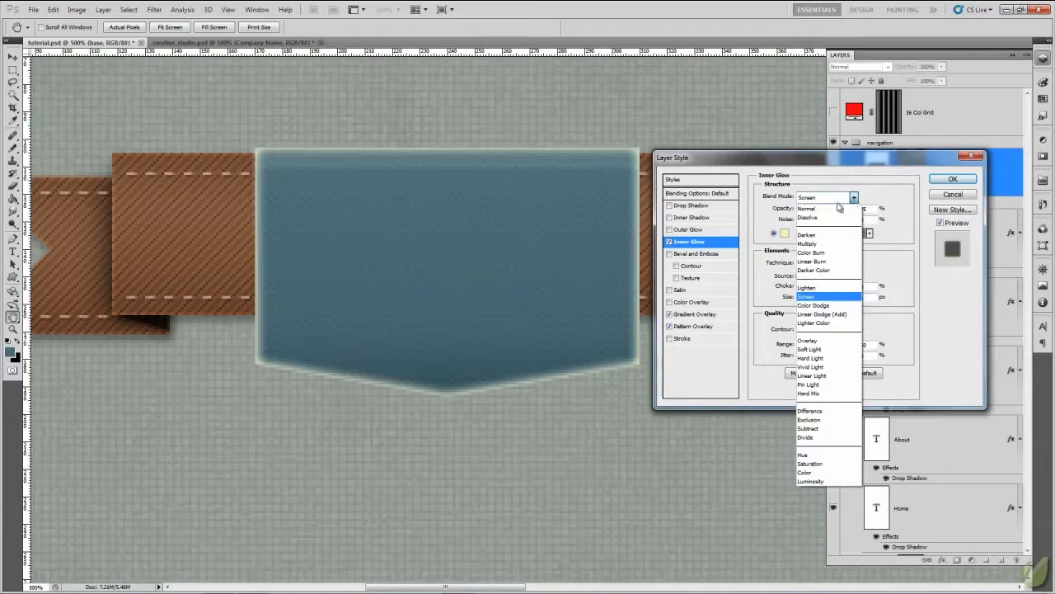
{"action": "left_click", "coordinate": [807, 343]}
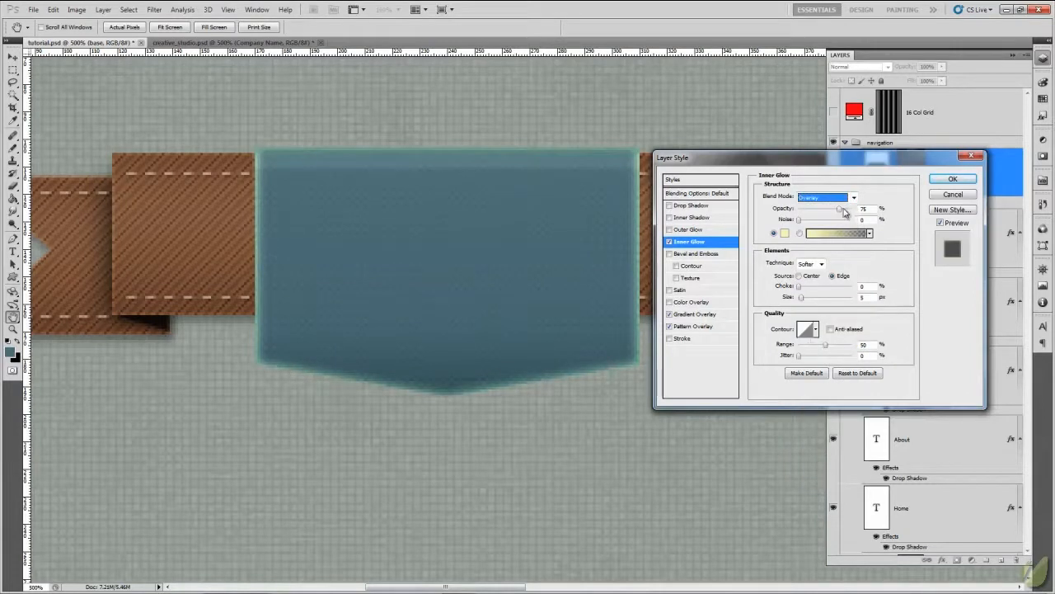
{"action": "left_click_drag", "start_coordinate": [841, 212], "coordinate": [819, 211]}
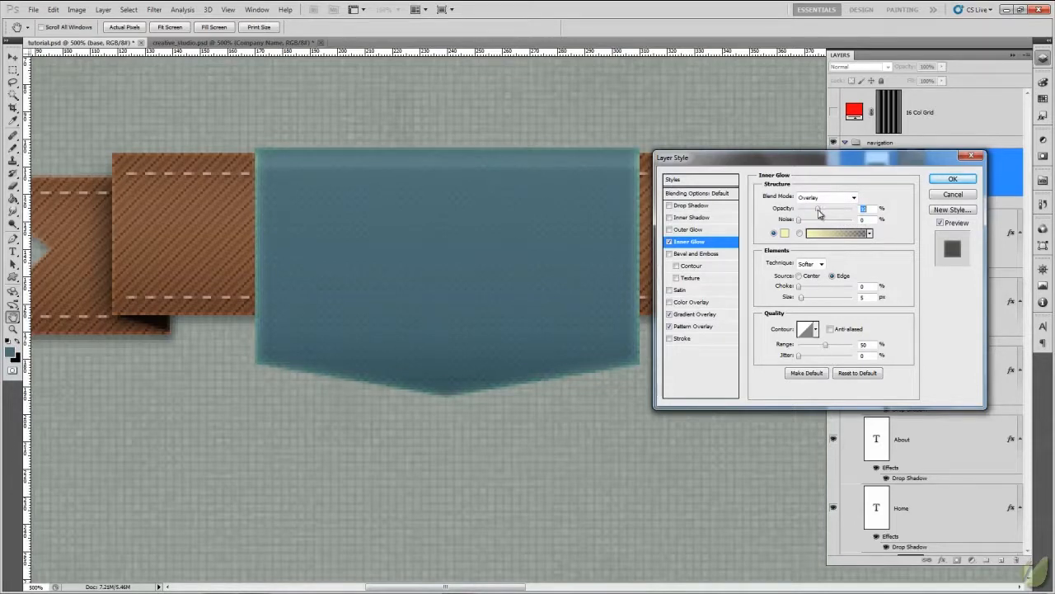
{"action": "left_click", "coordinate": [784, 233]}
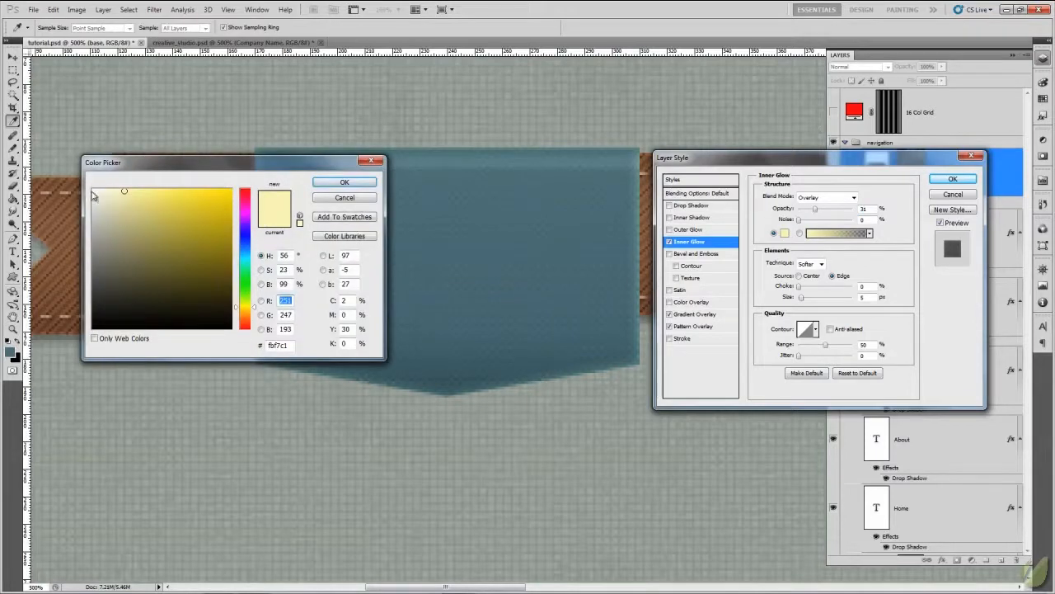
{"action": "left_click", "coordinate": [93, 191]}
{"action": "left_click", "coordinate": [344, 182]}
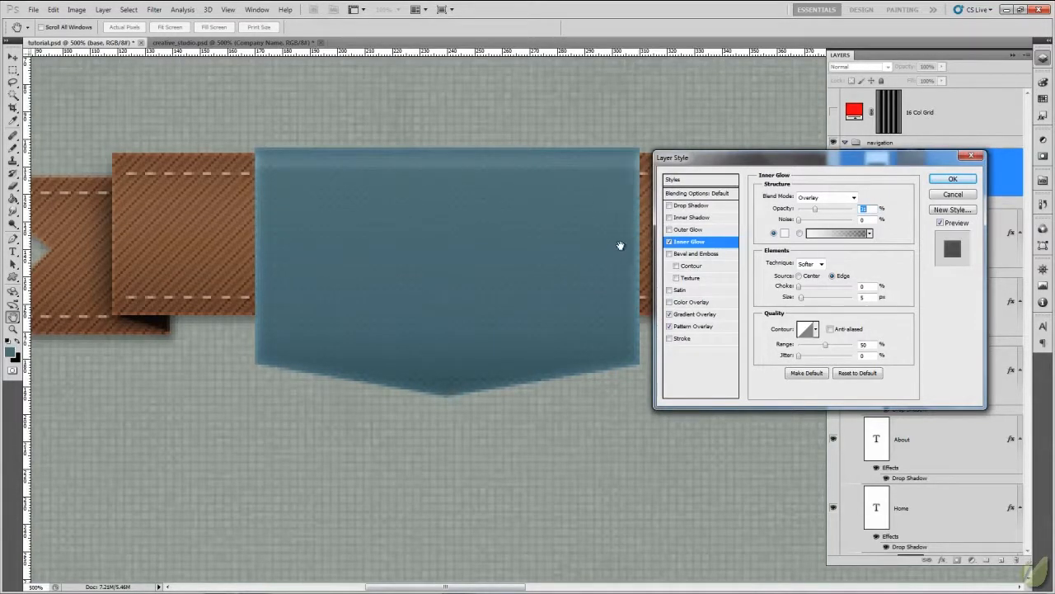
- Add a black Drop Shadow with Normal blend mode, 35% opacity, 2 px distance and 4 px size, and apply the layer styles
{"action": "left_click", "coordinate": [863, 297]}
{"action": "left_click", "coordinate": [671, 206]}
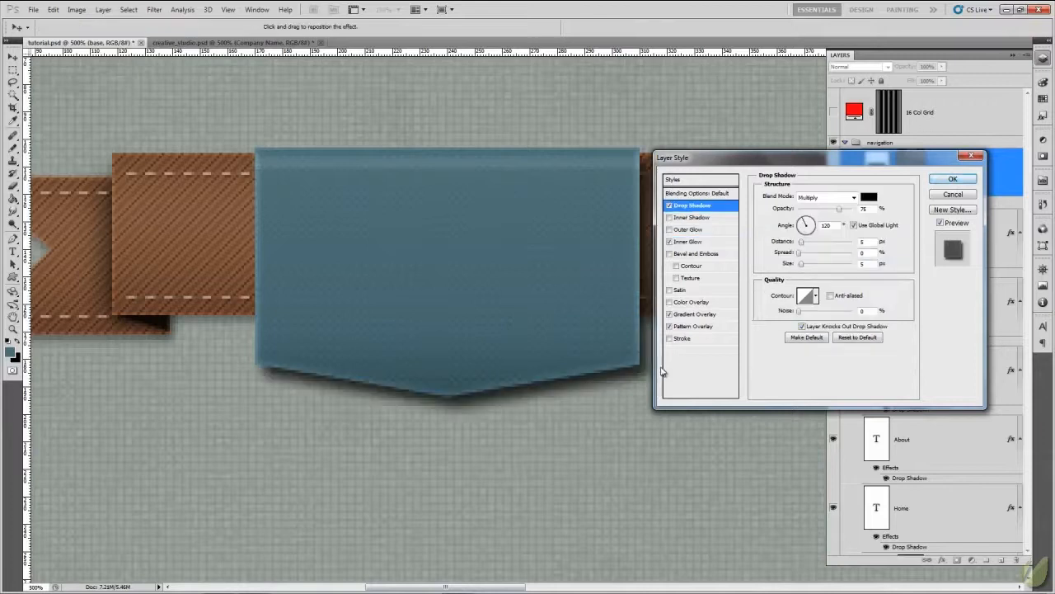
{"action": "left_click", "coordinate": [853, 197]}
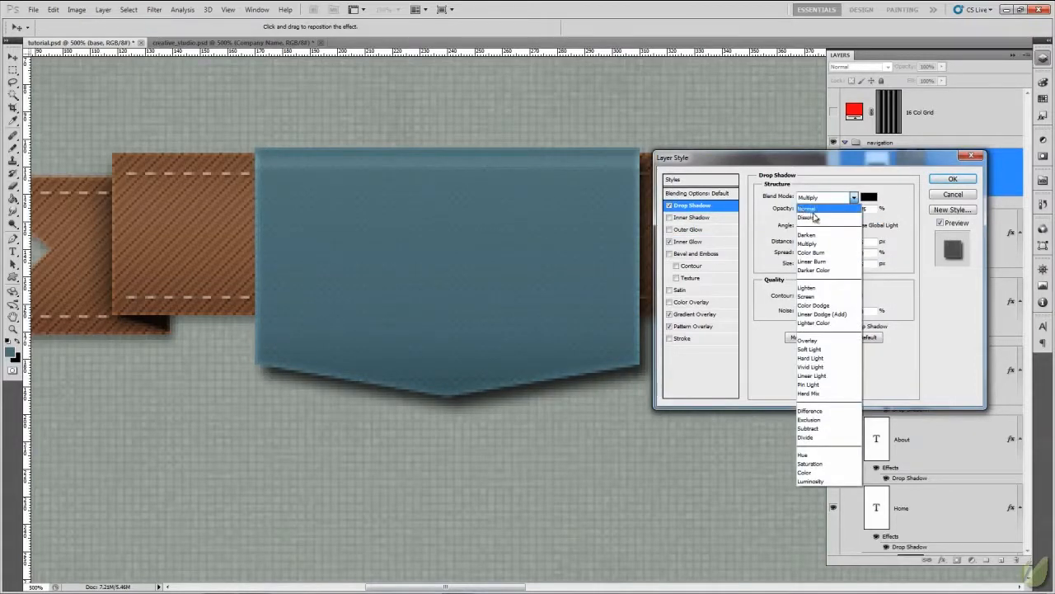
{"action": "left_click", "coordinate": [812, 199]}
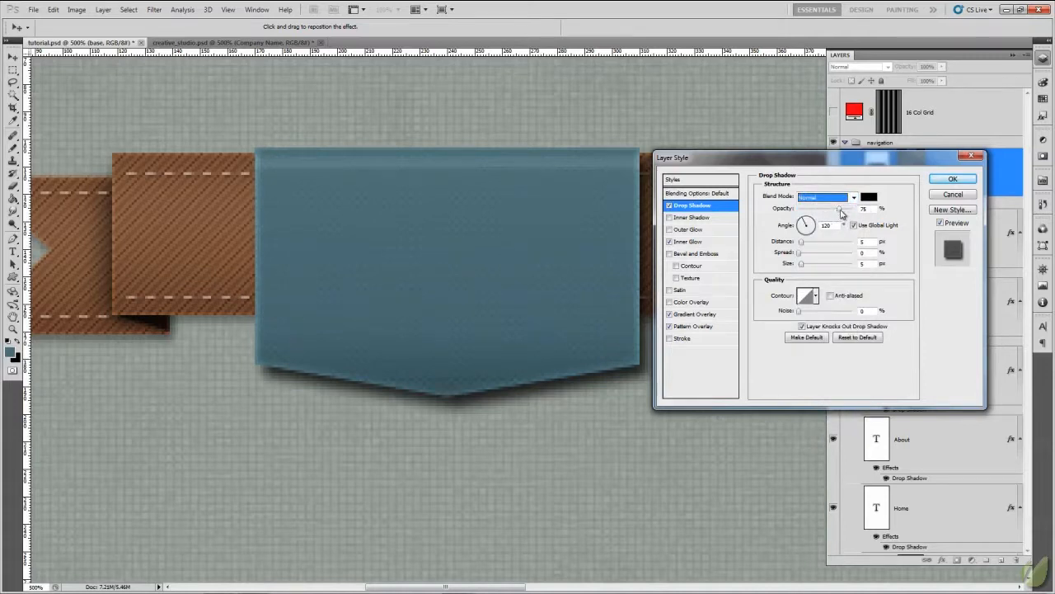
{"action": "left_click_drag", "start_coordinate": [841, 212], "coordinate": [817, 211]}
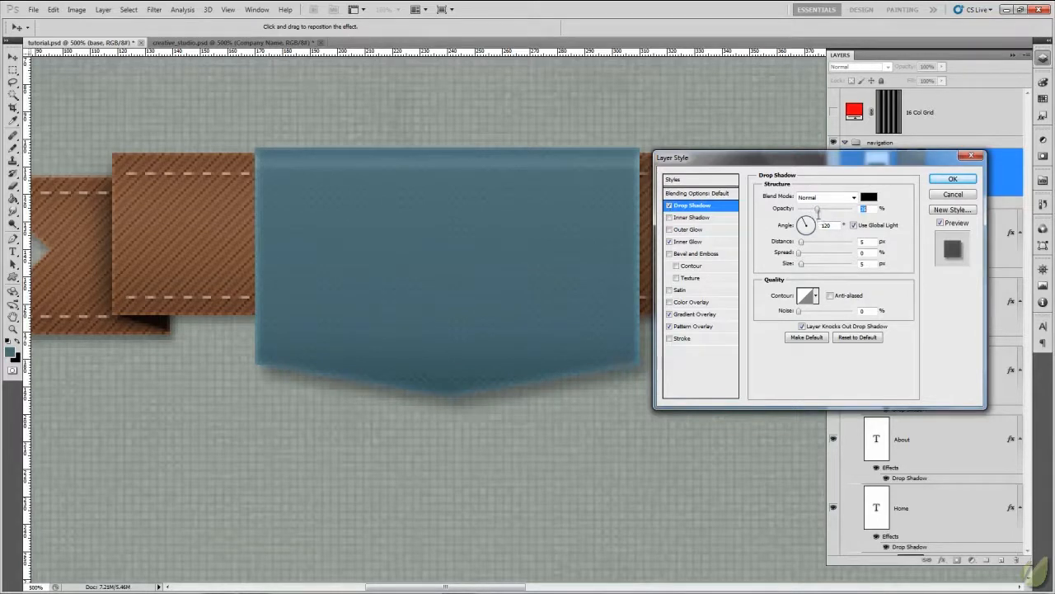
{"action": "double_click", "coordinate": [871, 241]}
{"action": "type", "text": "2"}
{"action": "left_click", "coordinate": [864, 265]}
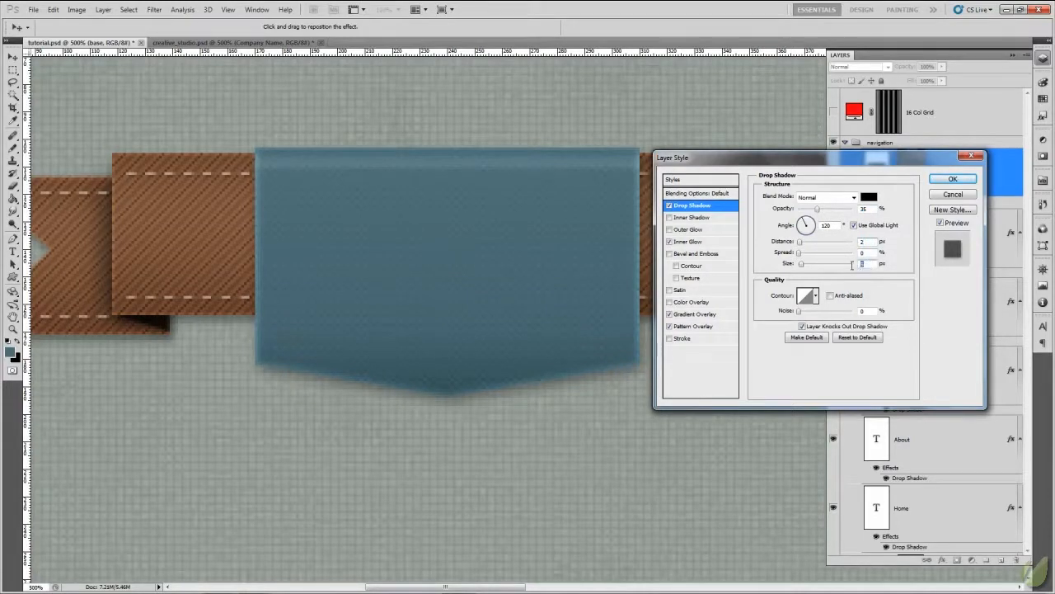
{"action": "left_click", "coordinate": [951, 180]}
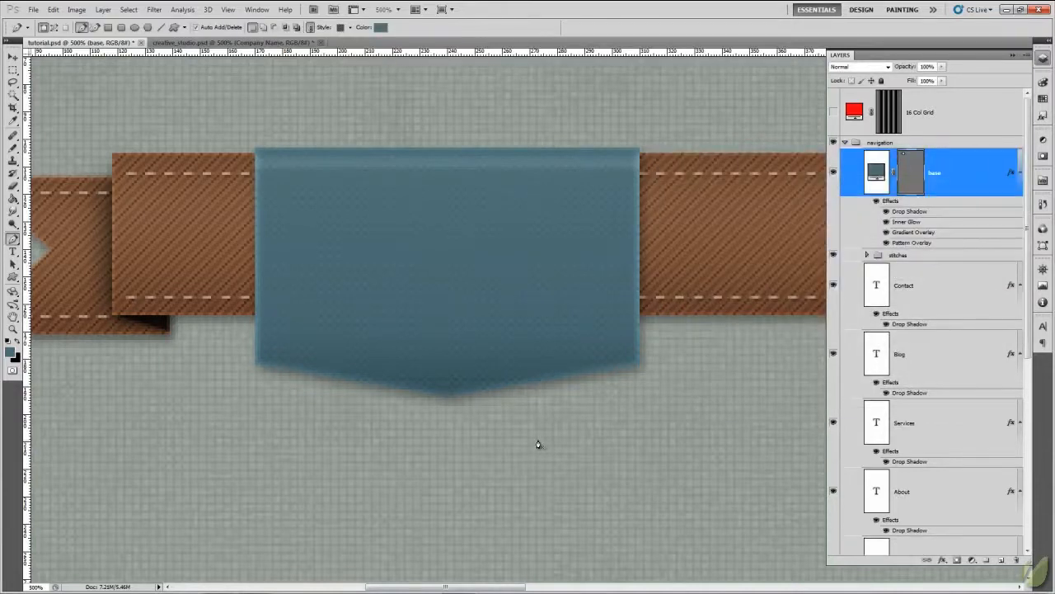
- Compare the badge's proportions in tutorial.psd with the finished logo in creative_studio.psd, both at 100% zoom
{"action": "key", "text": "ctrl+minus"}
{"action": "key", "text": "ctrl+minus"}
{"action": "key", "text": "ctrl+minus"}
{"action": "key", "text": "ctrl+minus"}
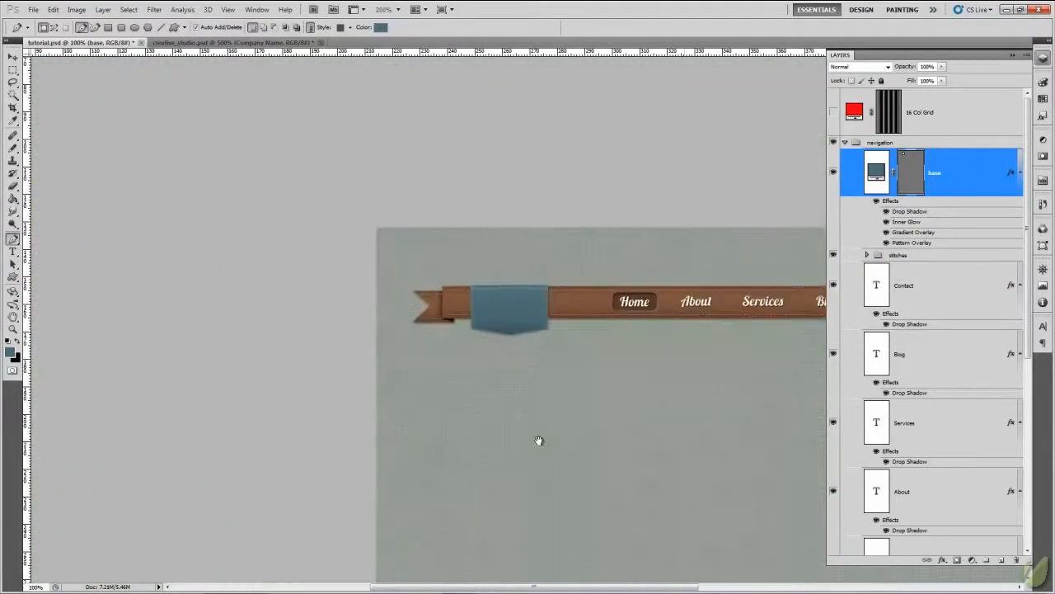
{"action": "left_click_drag", "start_coordinate": [393, 387], "coordinate": [318, 313]}
{"action": "left_click", "coordinate": [227, 42]}
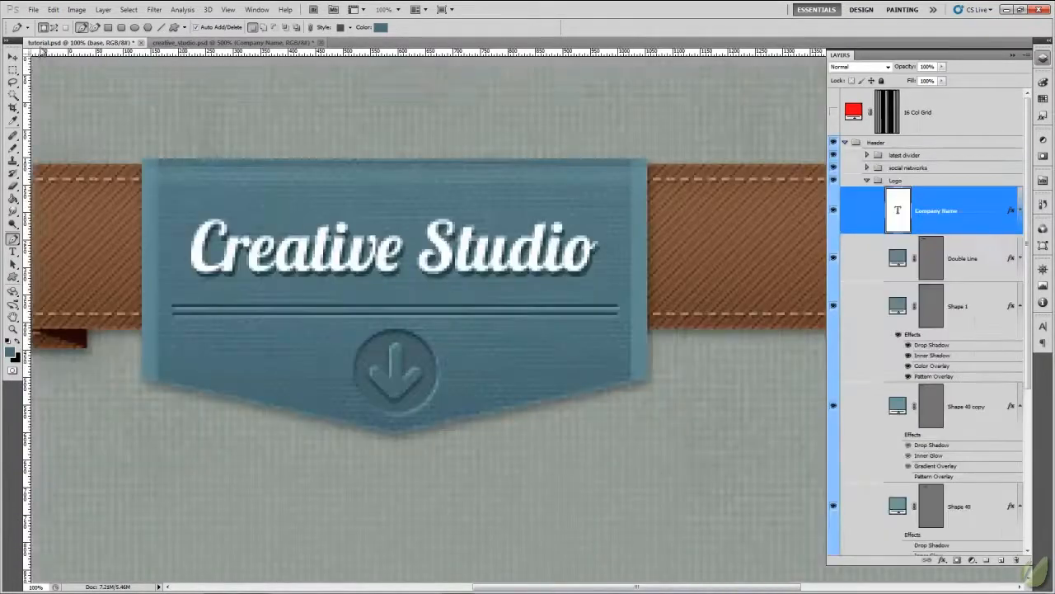
{"action": "key", "text": "ctrl+minus"}
{"action": "key", "text": "ctrl+minus"}
{"action": "key", "text": "ctrl+minus"}
{"action": "key", "text": "ctrl+minus"}
{"action": "key", "text": "ctrl+minus"}
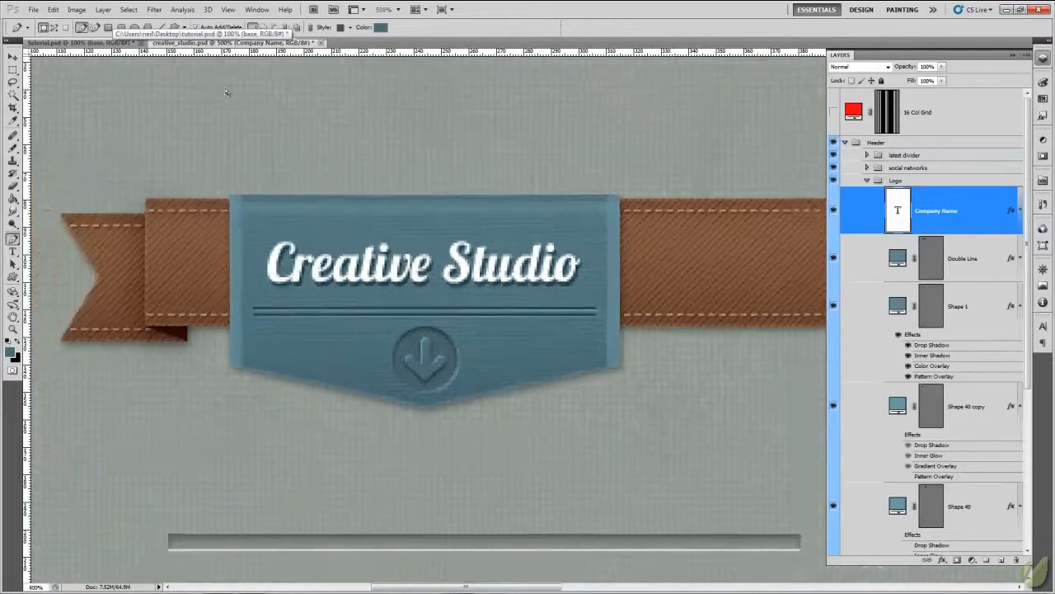
{"action": "left_click_drag", "start_coordinate": [591, 336], "coordinate": [422, 195]}
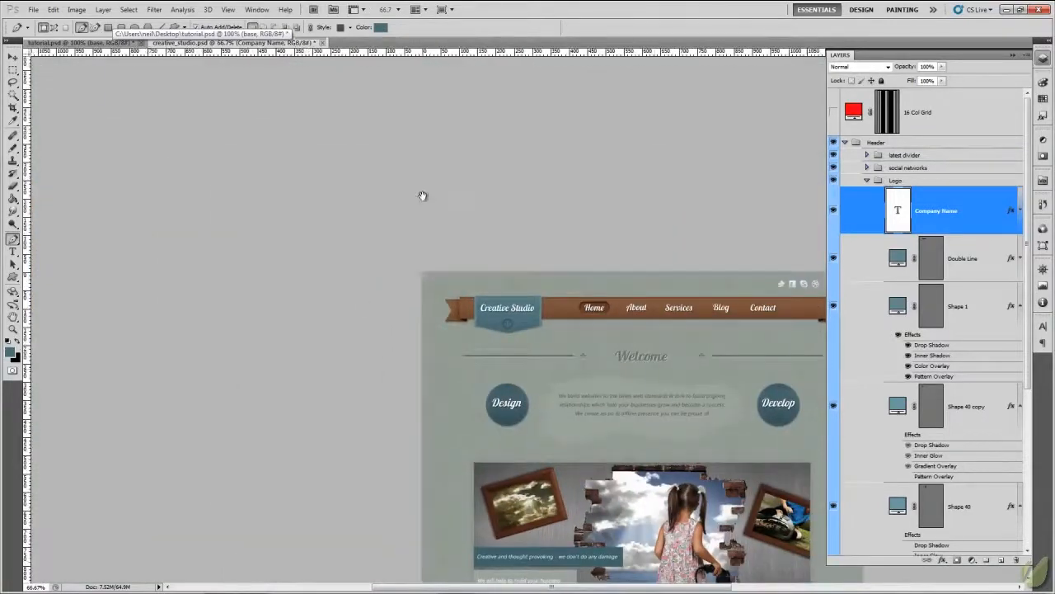
{"action": "left_click", "coordinate": [75, 41]}
{"action": "left_click", "coordinate": [226, 42]}
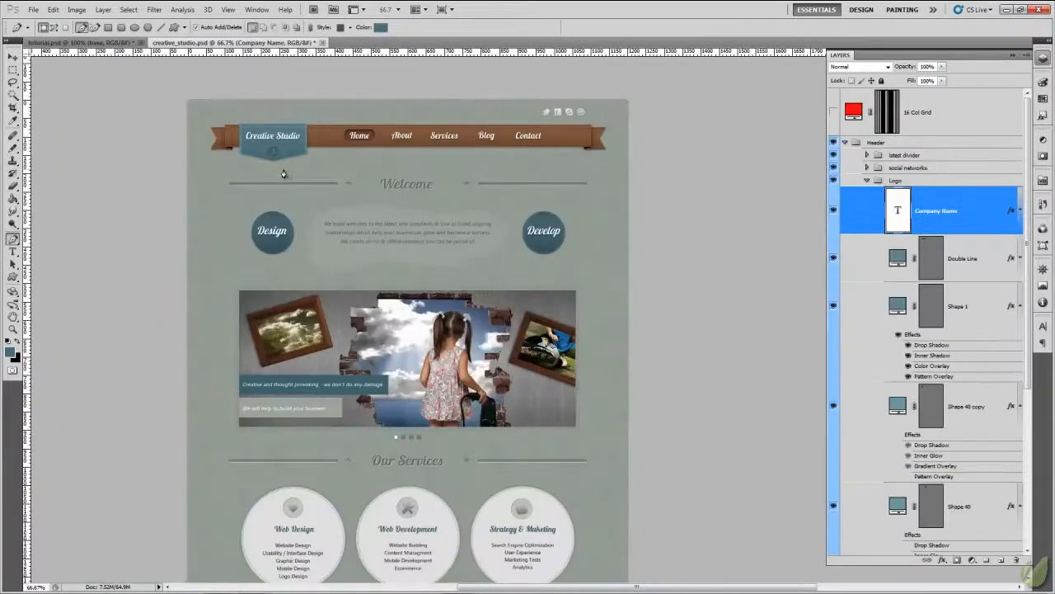
{"action": "key", "text": "ctrl+plus"}
{"action": "left_click_drag", "start_coordinate": [291, 169], "coordinate": [461, 312]}
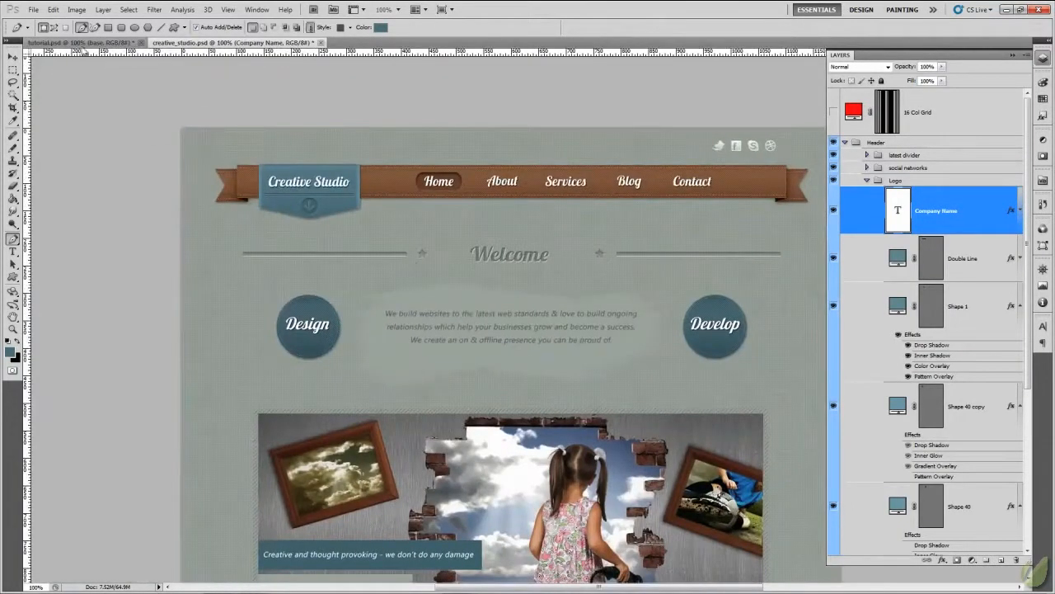
{"action": "left_click", "coordinate": [75, 42]}
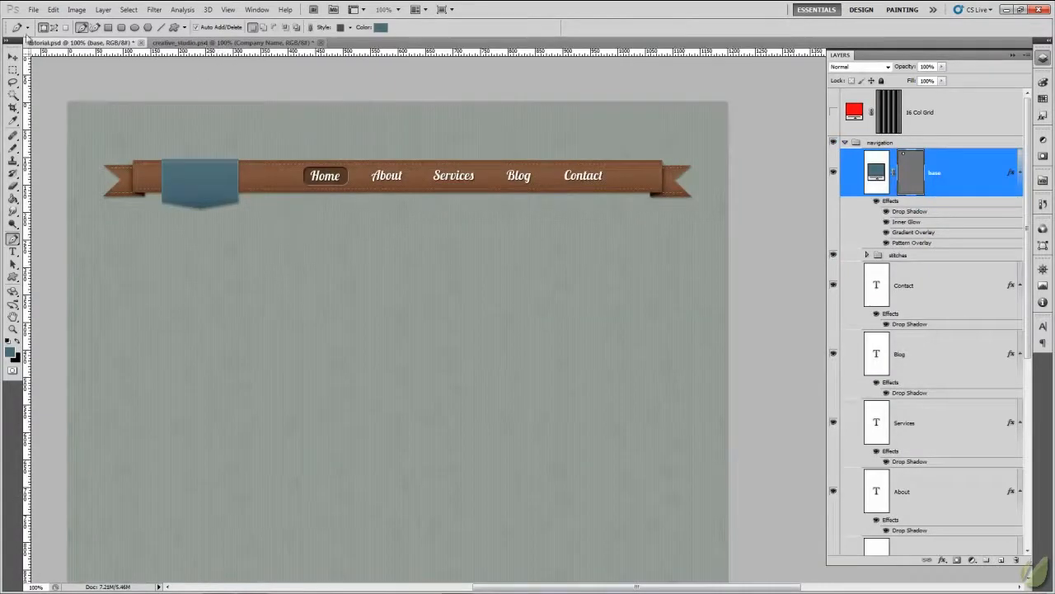
{"action": "left_click", "coordinate": [223, 42]}
{"action": "left_click", "coordinate": [73, 42]}
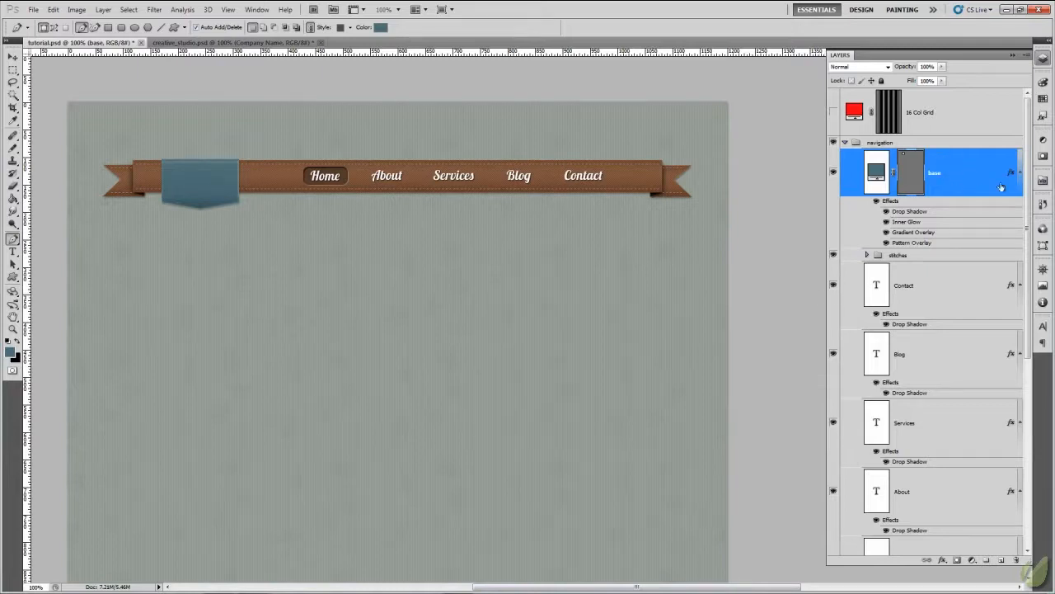
- Widen the badge's base shape to about 112% with Free Transform, keeping its height, and check it against creative_studio.psd
{"action": "key", "text": "ctrl+t"}
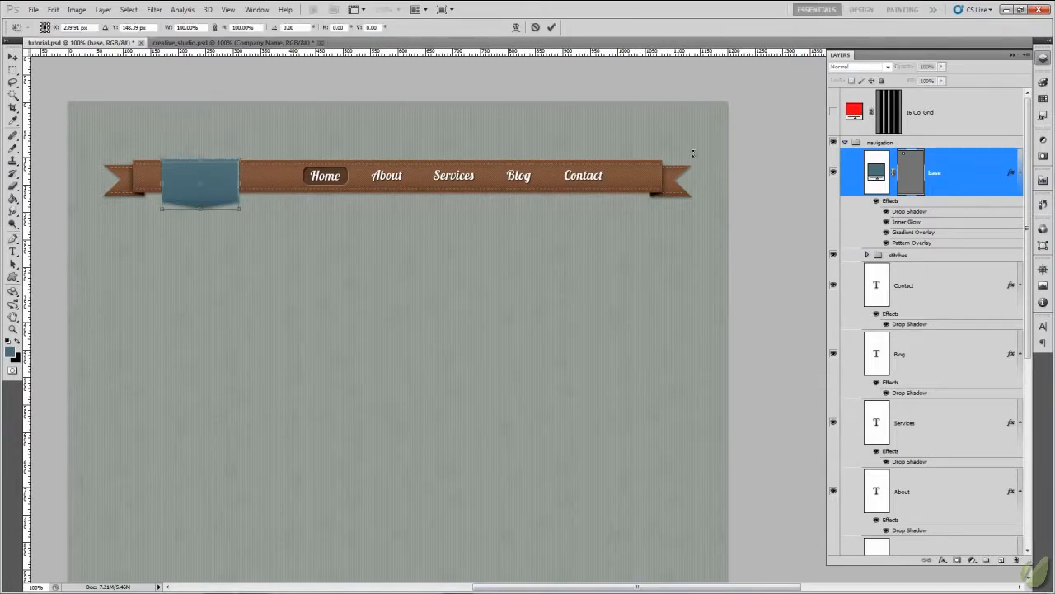
{"action": "left_click_drag", "start_coordinate": [241, 181], "coordinate": [249, 182]}
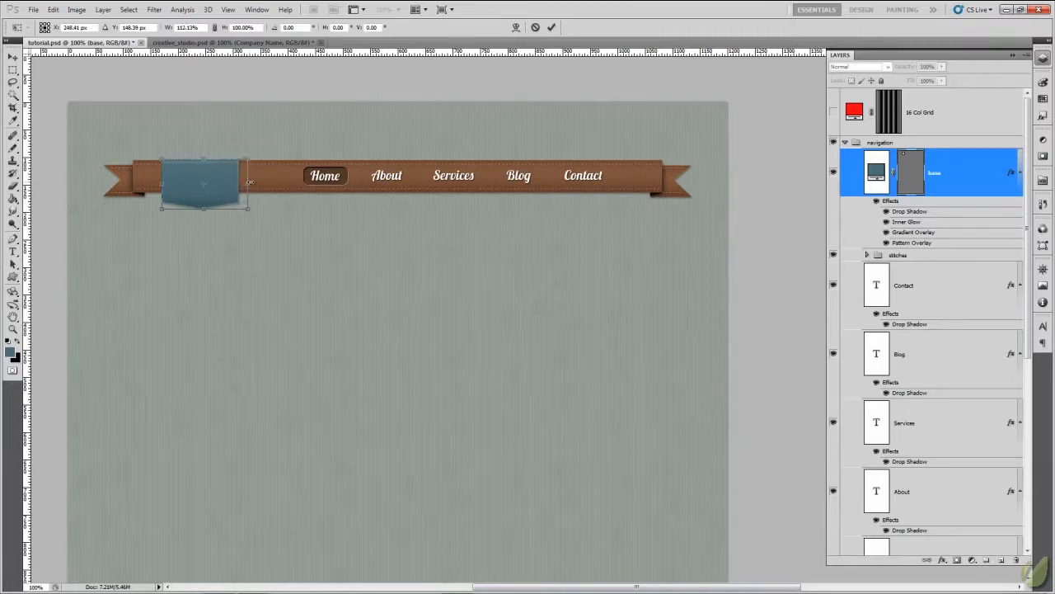
{"action": "left_click", "coordinate": [551, 27]}
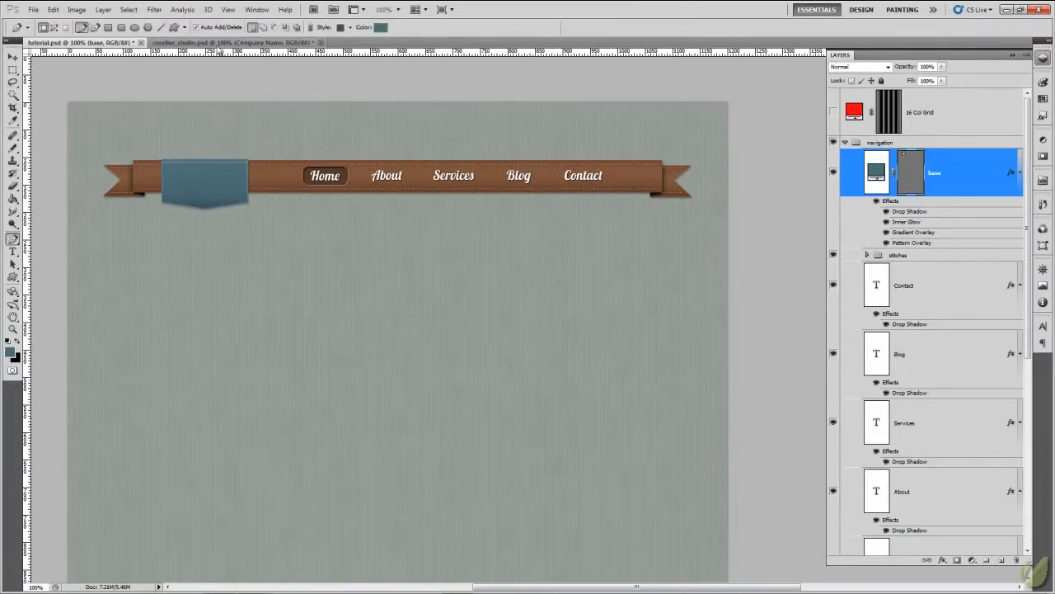
{"action": "left_click", "coordinate": [219, 42]}
{"action": "left_click", "coordinate": [93, 42]}
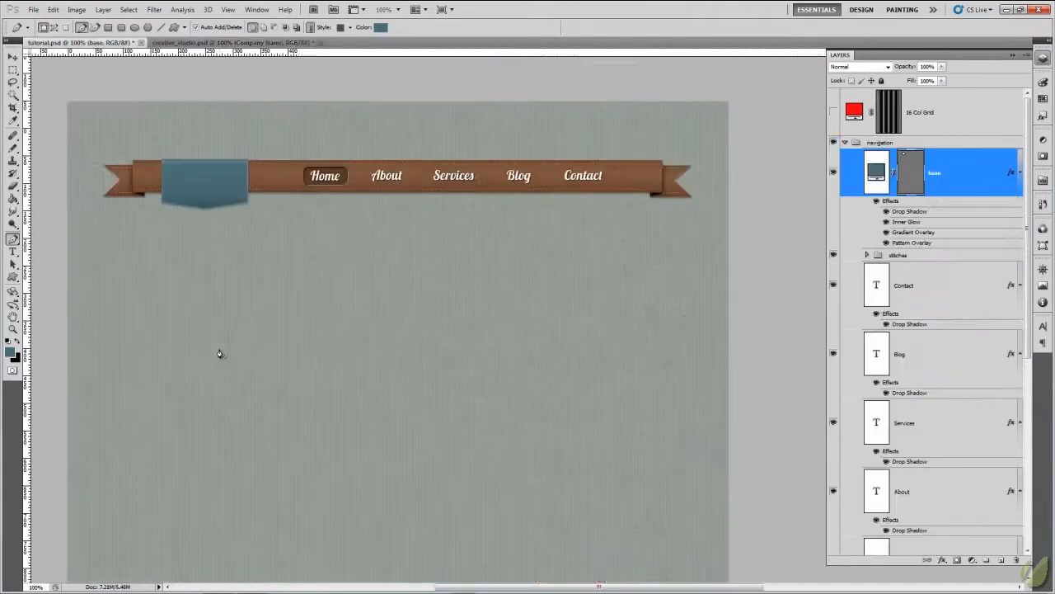
- Examine the side edges of the Creative Studio logo up close and compare them with the badge in tutorial.psd
{"action": "key", "text": "ctrl+plus"}
{"action": "key", "text": "ctrl+plus"}
{"action": "key", "text": "ctrl+plus"}
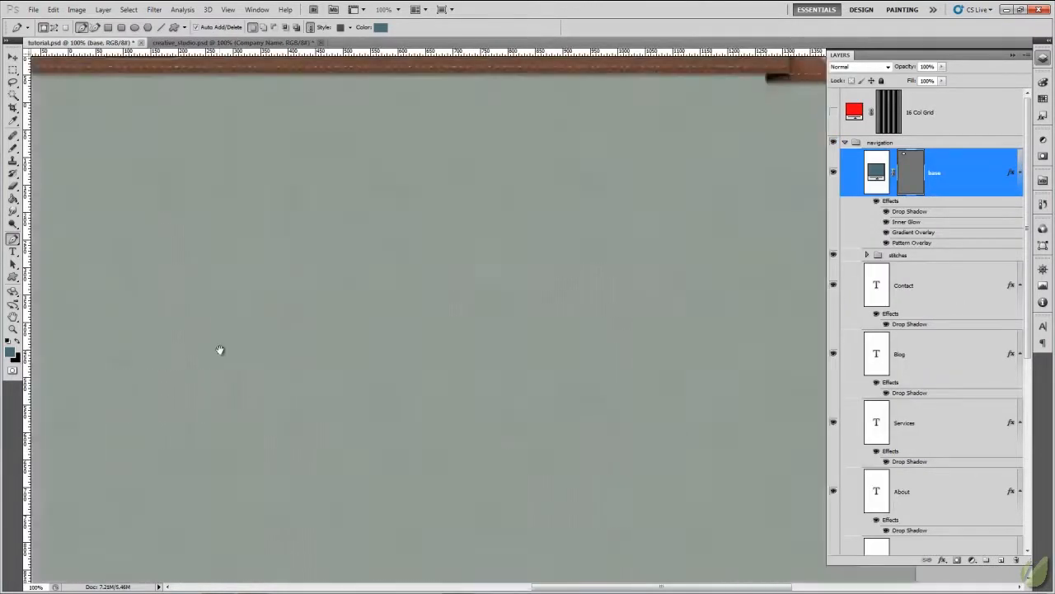
{"action": "left_click_drag", "start_coordinate": [246, 321], "coordinate": [575, 542]}
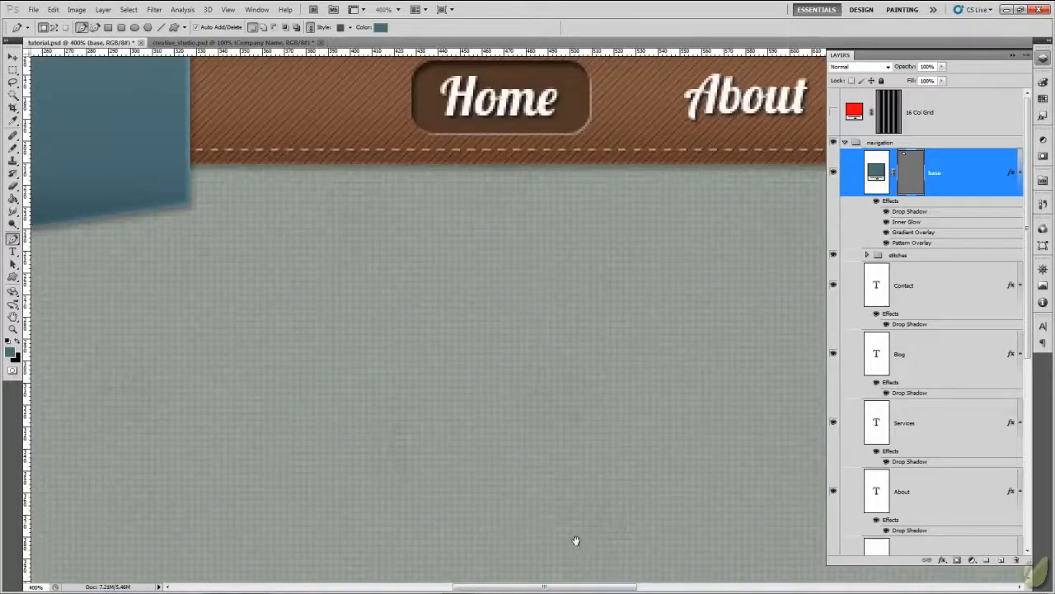
{"action": "mouse_move", "coordinate": [191, 349]}
{"action": "left_mouse_down"}
{"action": "mouse_move", "coordinate": [354, 428]}
{"action": "mouse_move", "coordinate": [228, 315]}
{"action": "mouse_move", "coordinate": [174, 337]}
{"action": "left_mouse_up"}
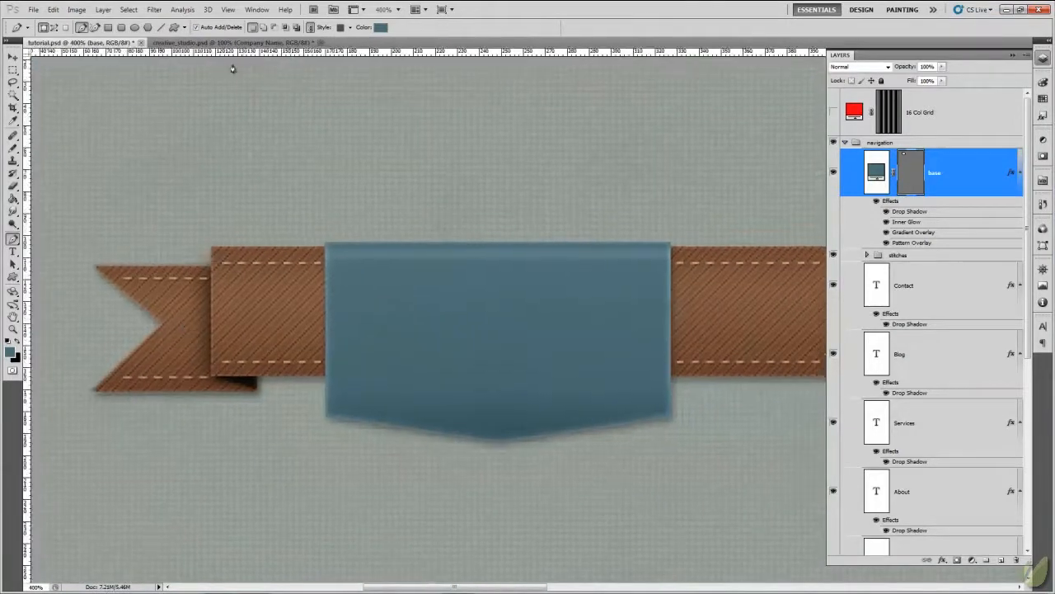
{"action": "left_click", "coordinate": [231, 42]}
{"action": "key", "text": "ctrl+plus"}
{"action": "key", "text": "ctrl+plus"}
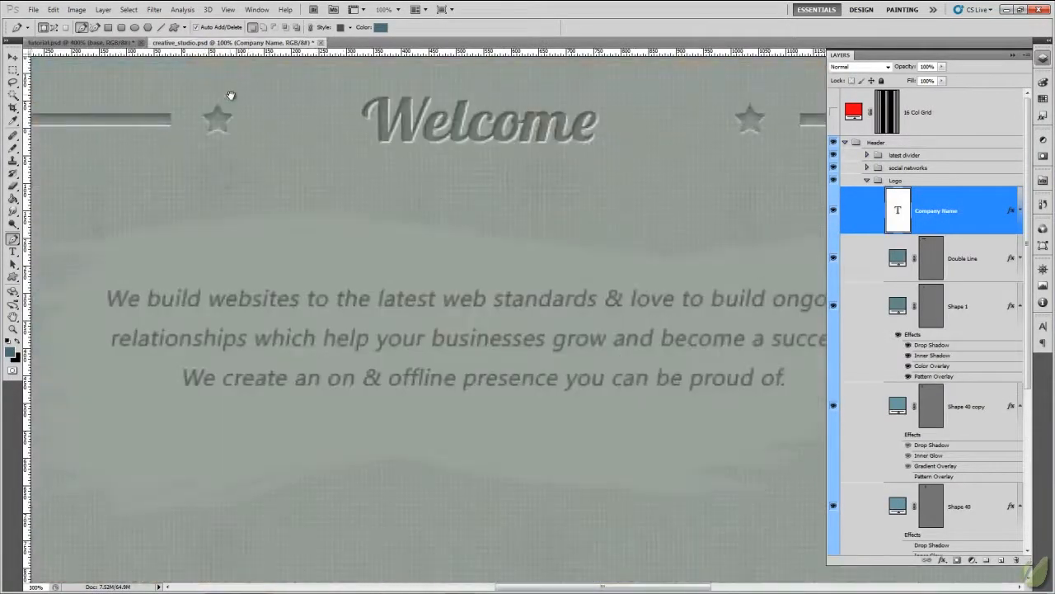
{"action": "left_click_drag", "start_coordinate": [278, 99], "coordinate": [607, 416]}
{"action": "left_click_drag", "start_coordinate": [299, 246], "coordinate": [522, 358]}
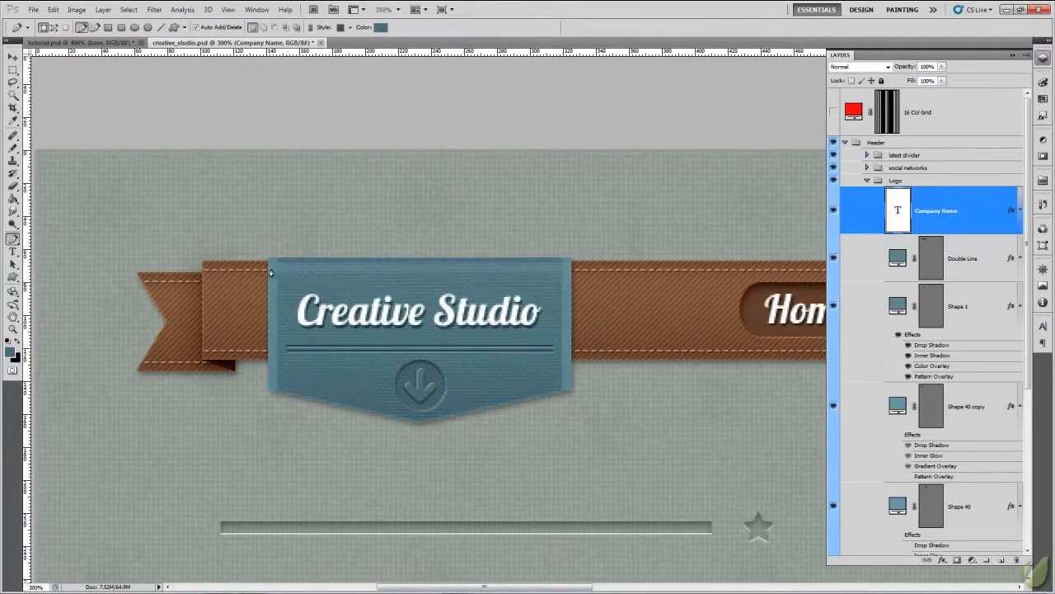
{"action": "left_click", "coordinate": [118, 43]}
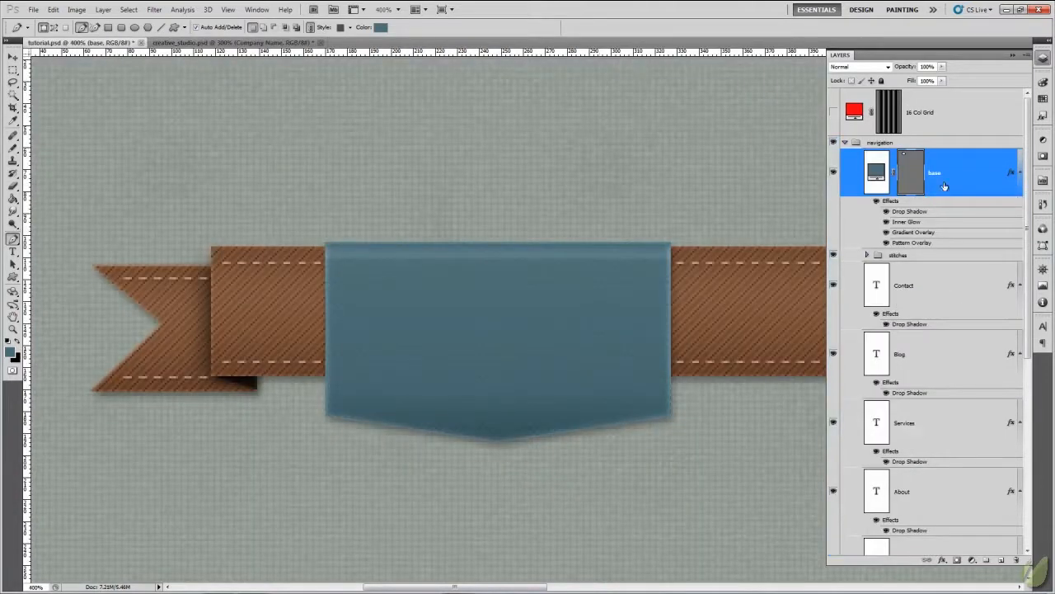
- Create a new layer above the base layer and select a narrow vertical strip along the badge's left edge
{"action": "left_click", "coordinate": [1002, 561]}
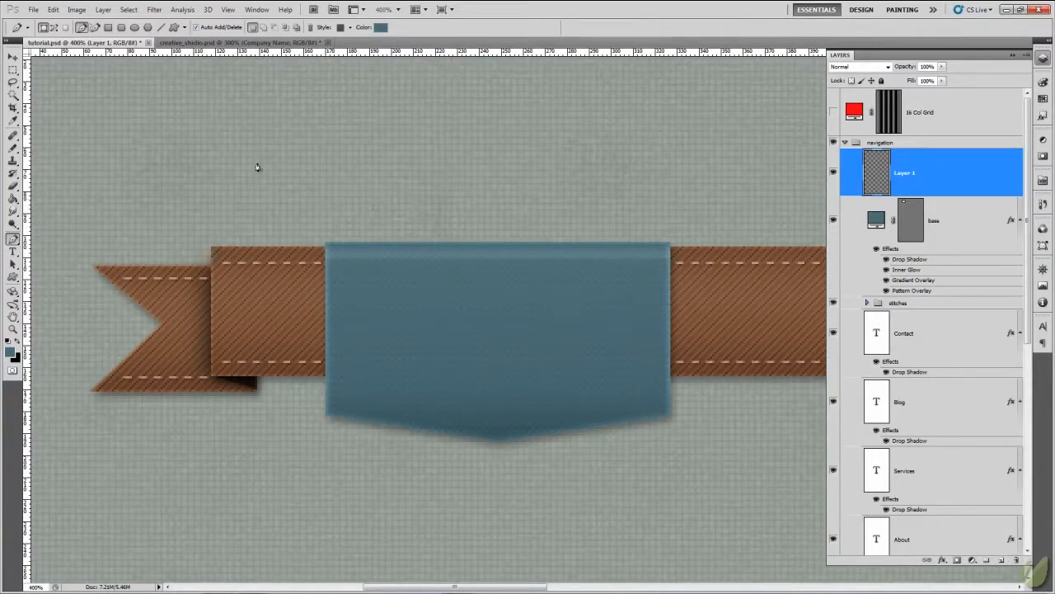
{"action": "left_click", "coordinate": [13, 72]}
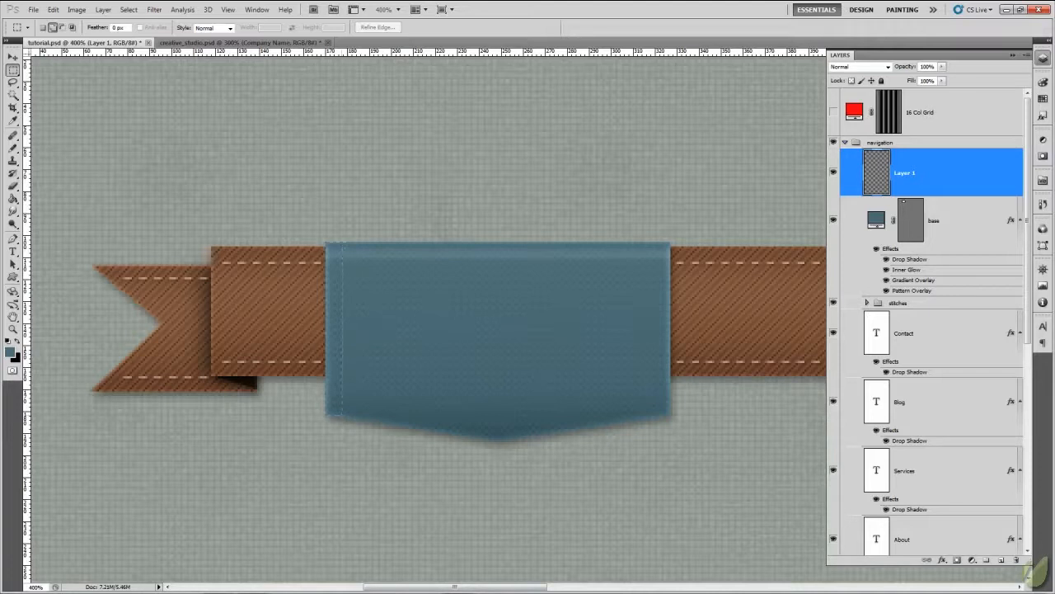
{"action": "left_click_drag", "start_coordinate": [328, 243], "coordinate": [342, 415]}
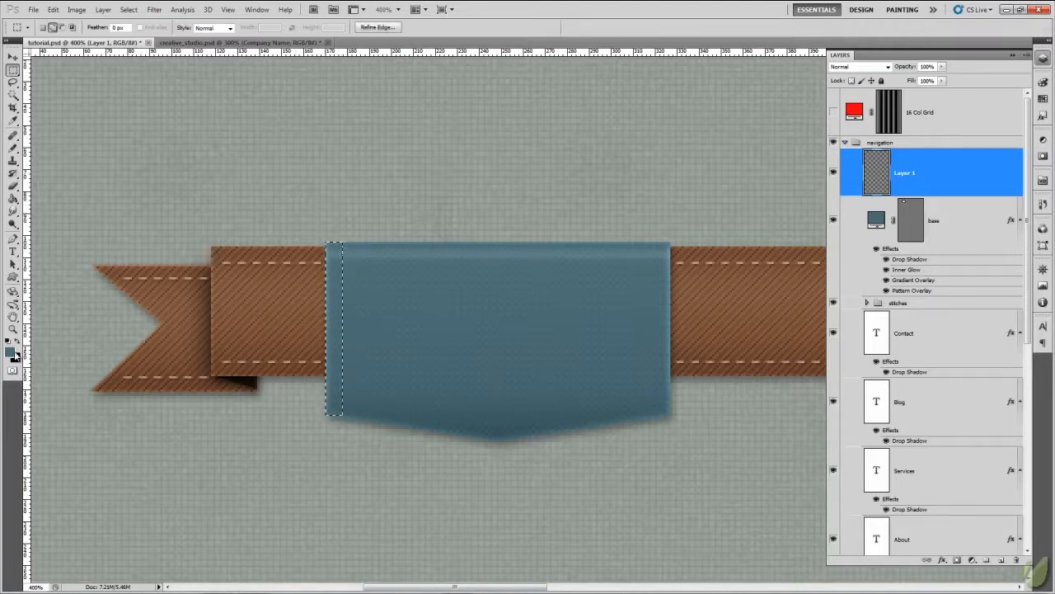
- Set the foreground colour to a light greyish blue, about #94bec9
{"action": "left_click", "coordinate": [11, 353]}
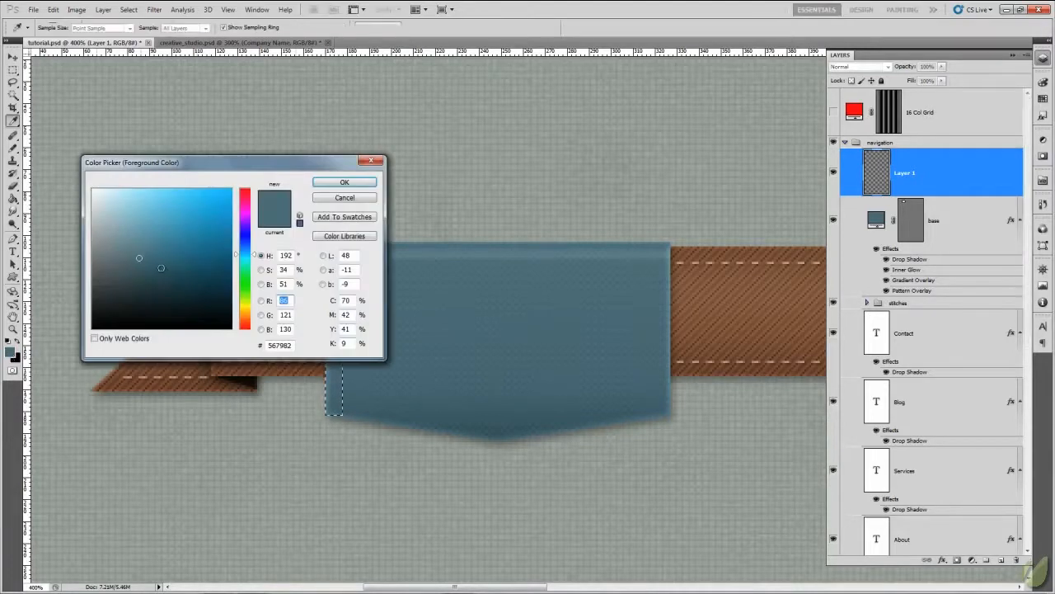
{"action": "left_click_drag", "start_coordinate": [183, 156], "coordinate": [559, 249]}
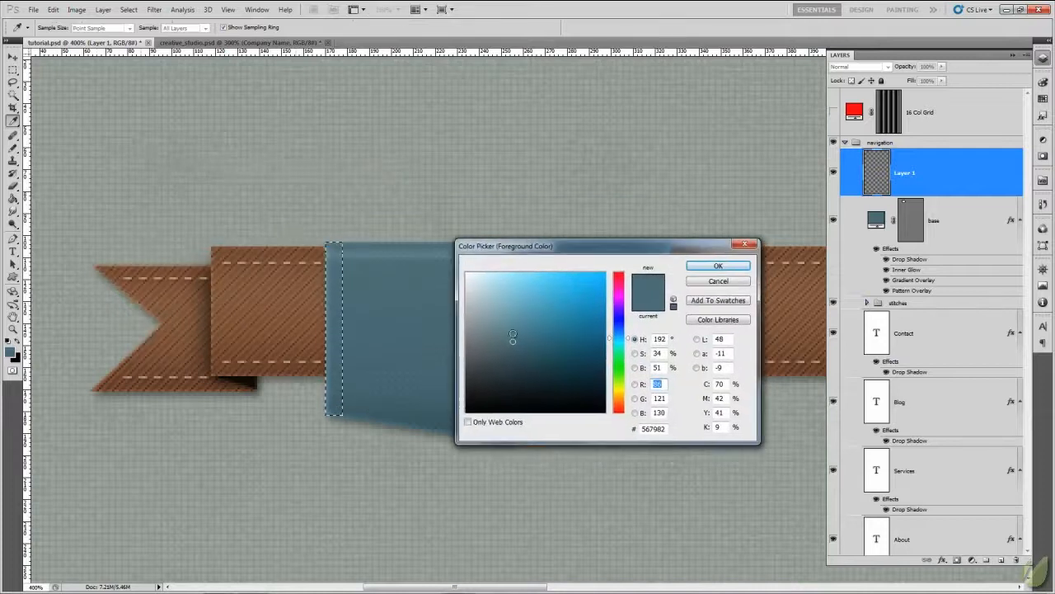
{"action": "left_click", "coordinate": [513, 313]}
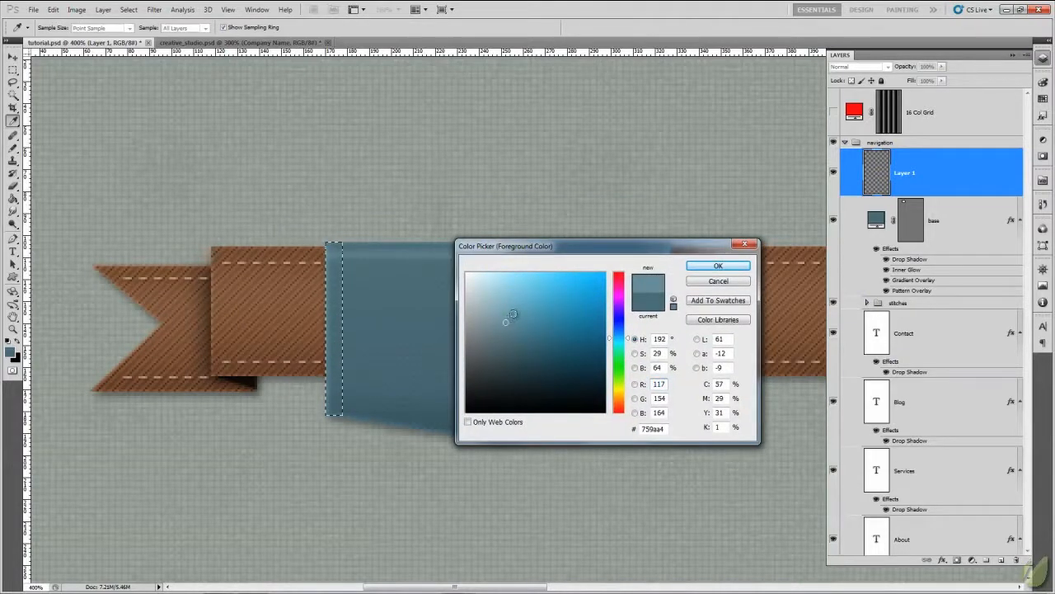
{"action": "left_click", "coordinate": [498, 305]}
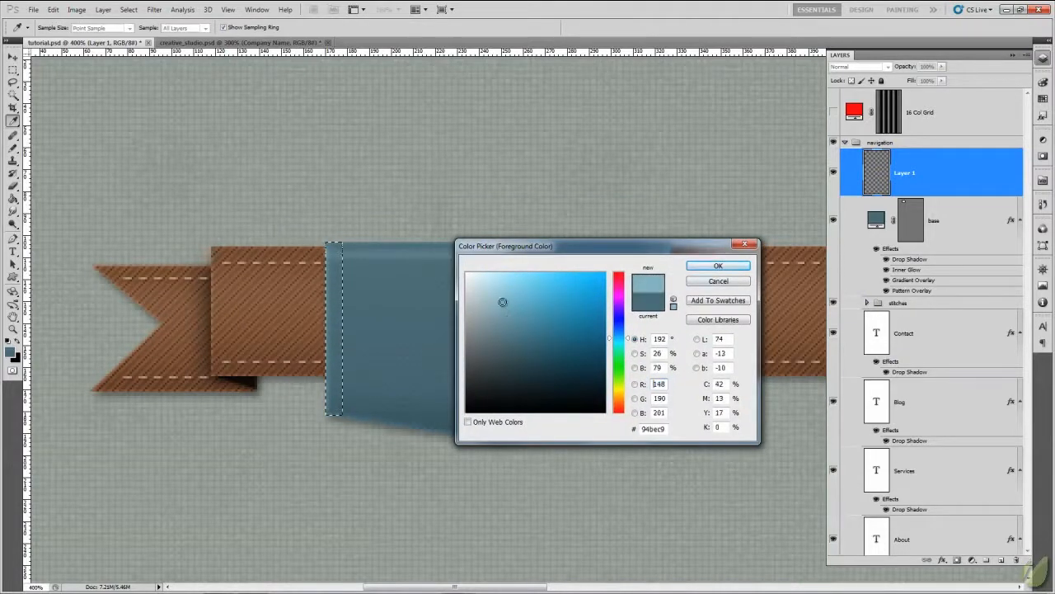
{"action": "left_click", "coordinate": [497, 307]}
{"action": "left_click", "coordinate": [697, 265]}
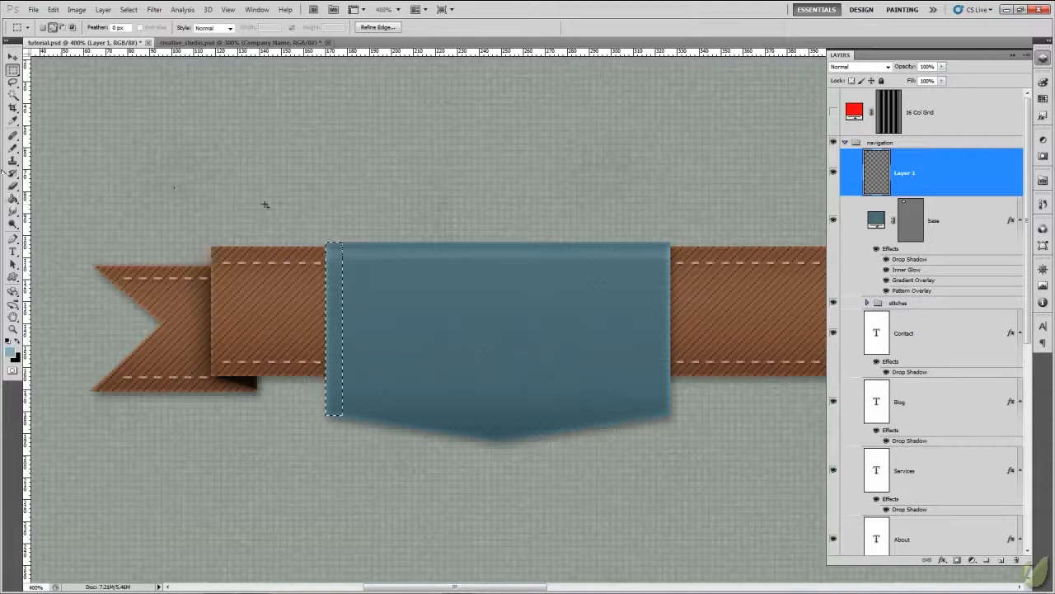
- Fill the selected strip with the foreground colour, deselect it, and lower the strip layer's opacity to 20%
{"action": "key", "text": "g"}
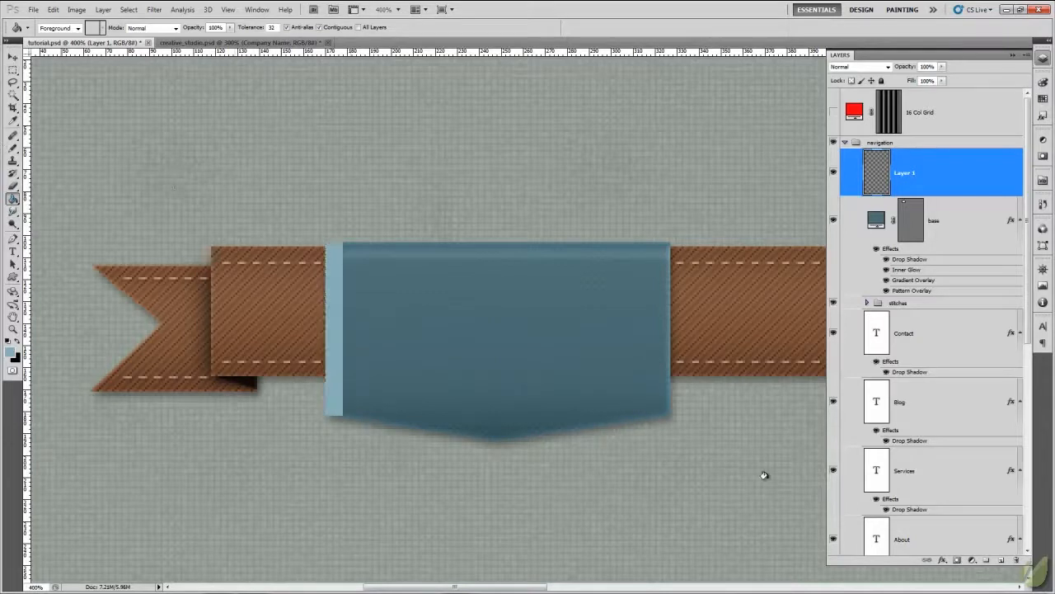
{"action": "left_click_drag", "start_coordinate": [946, 68], "coordinate": [899, 85]}
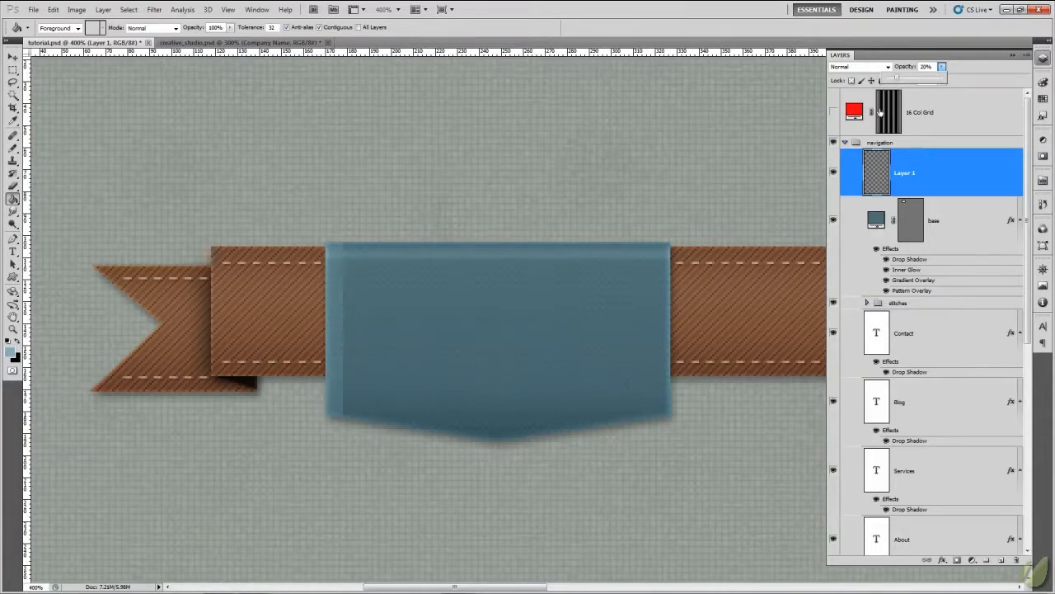
{"action": "left_click", "coordinate": [972, 113]}
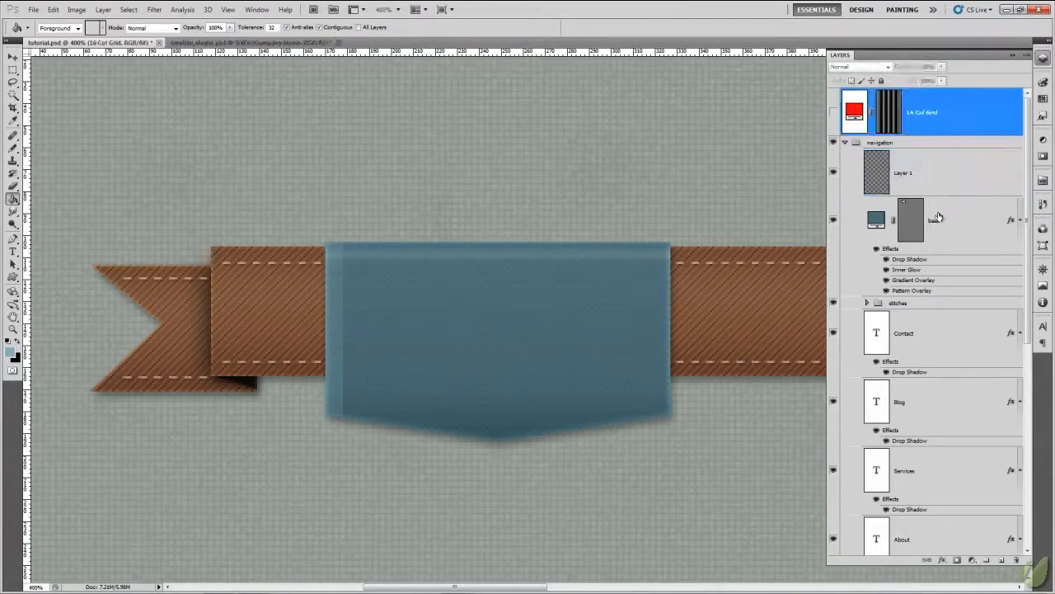
- Rename the strip layer on the badge's left edge to "side left"
{"action": "left_click", "coordinate": [901, 169]}
{"action": "double_click", "coordinate": [903, 175]}
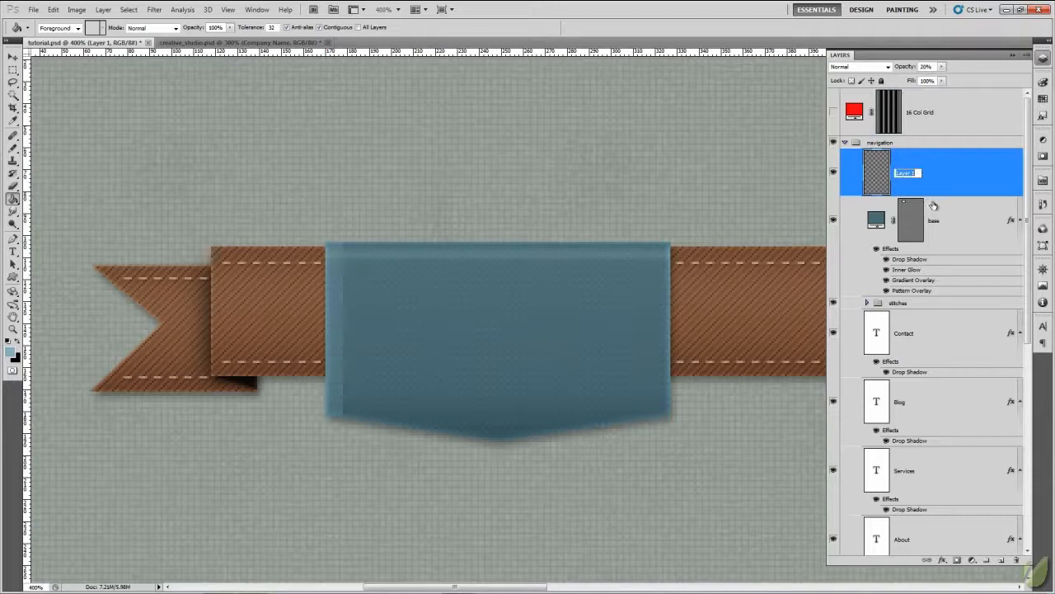
{"action": "type", "text": "h"}
{"action": "key", "text": "Return"}
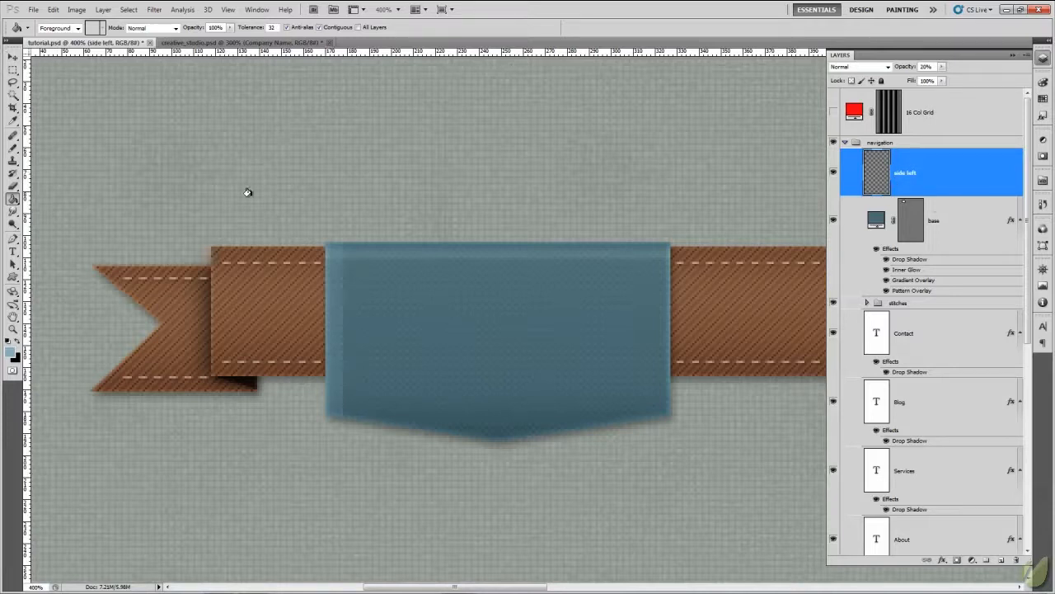
- Duplicate the left strip onto the badge's right edge and name the copied layer "side right"
{"action": "left_click", "coordinate": [13, 57]}
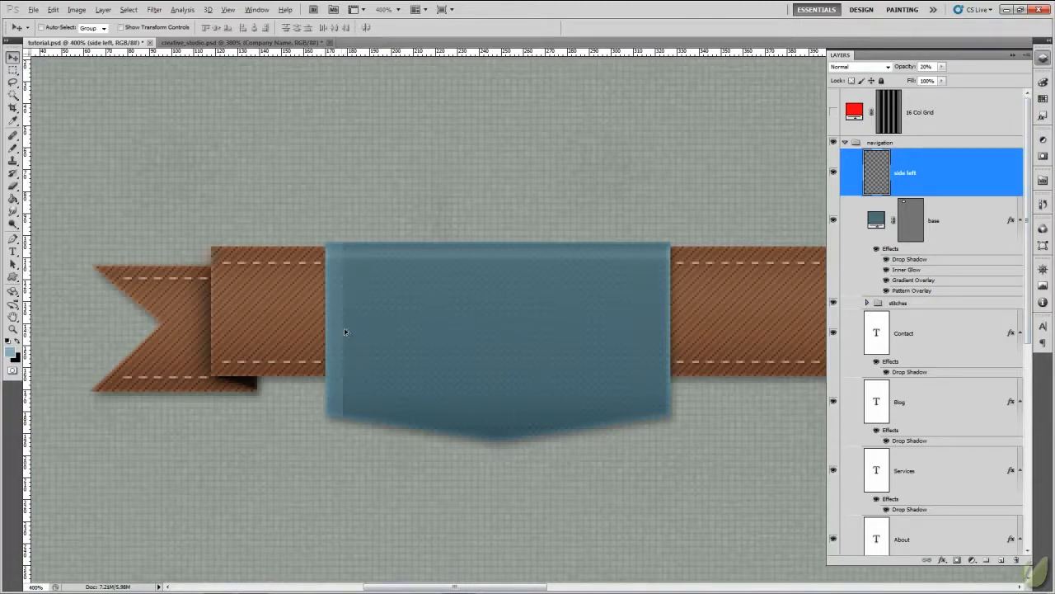
{"action": "left_click_drag", "start_coordinate": [338, 328], "coordinate": [660, 304]}
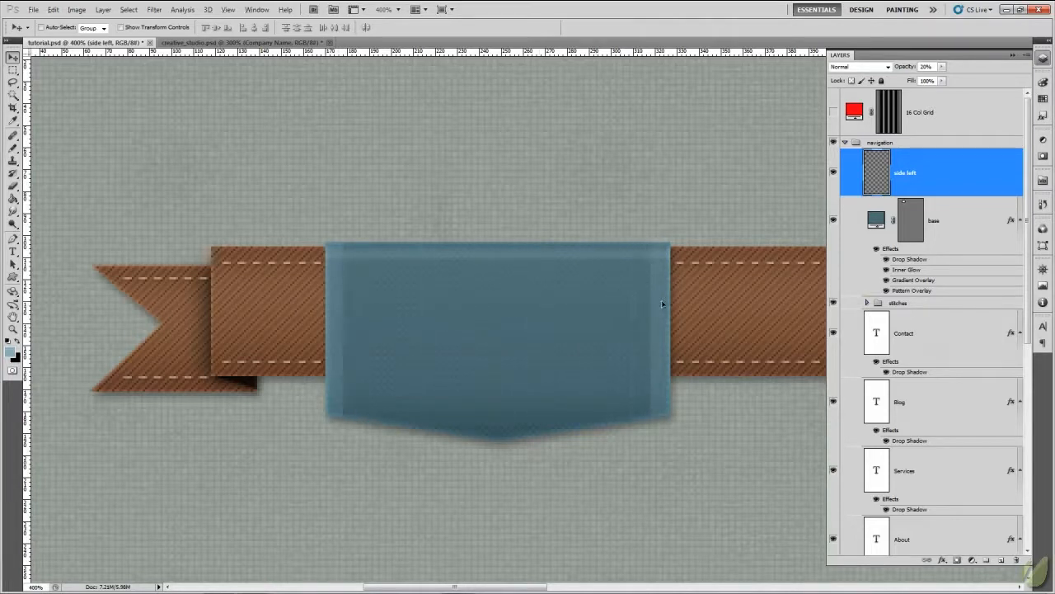
{"action": "key", "text": "ctrl+j"}
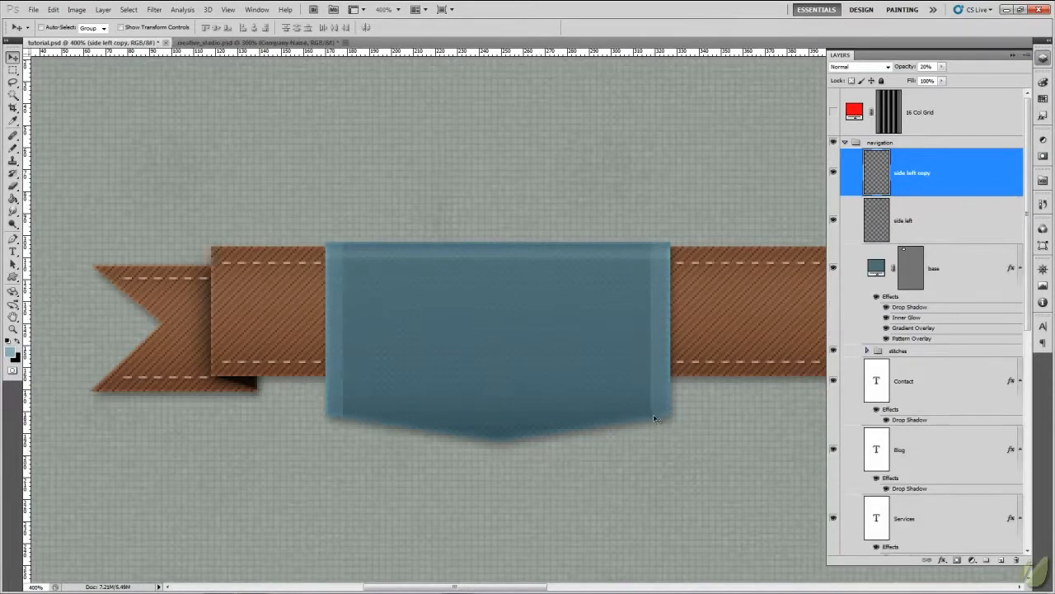
{"action": "double_click", "coordinate": [917, 175]}
{"action": "type", "text": "side right"}
{"action": "key", "text": "Return"}
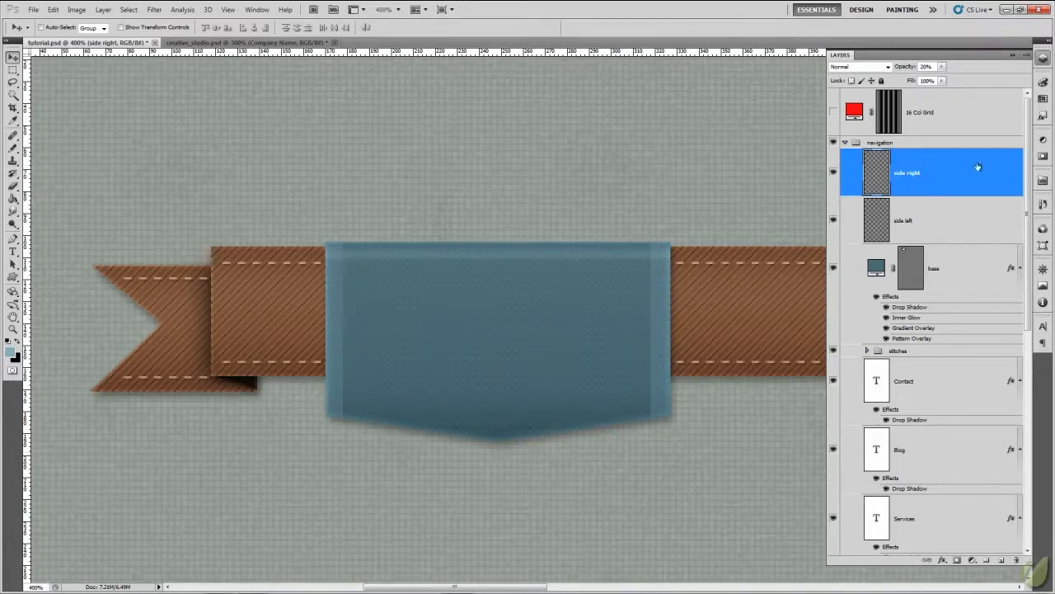
- Group the side right, side left and base layers and name the group "logo"
{"action": "left_click", "coordinate": [959, 276], "text": "shift"}
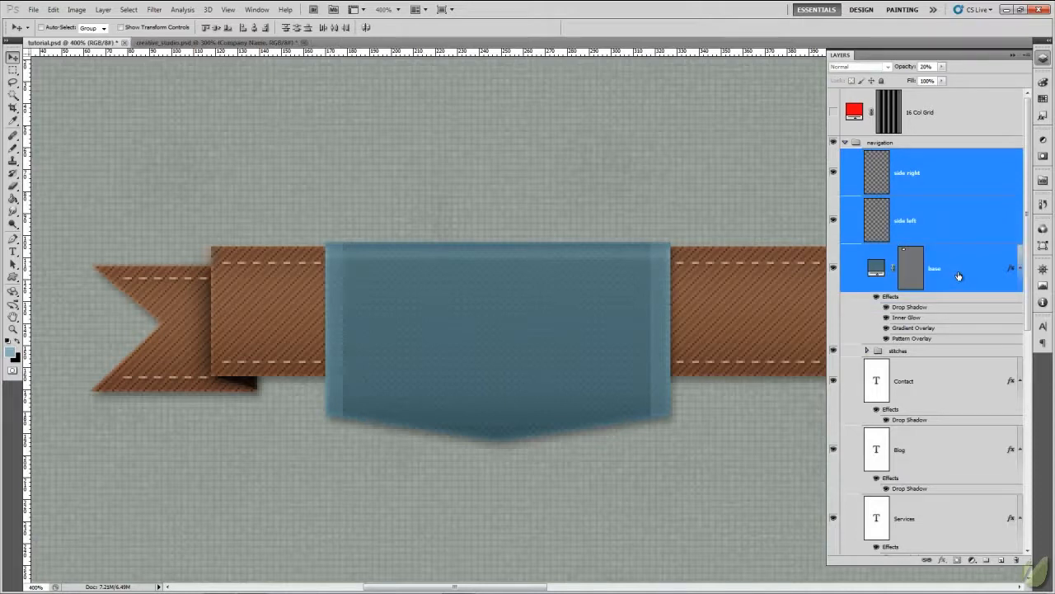
{"action": "key", "text": "ctrl+g"}
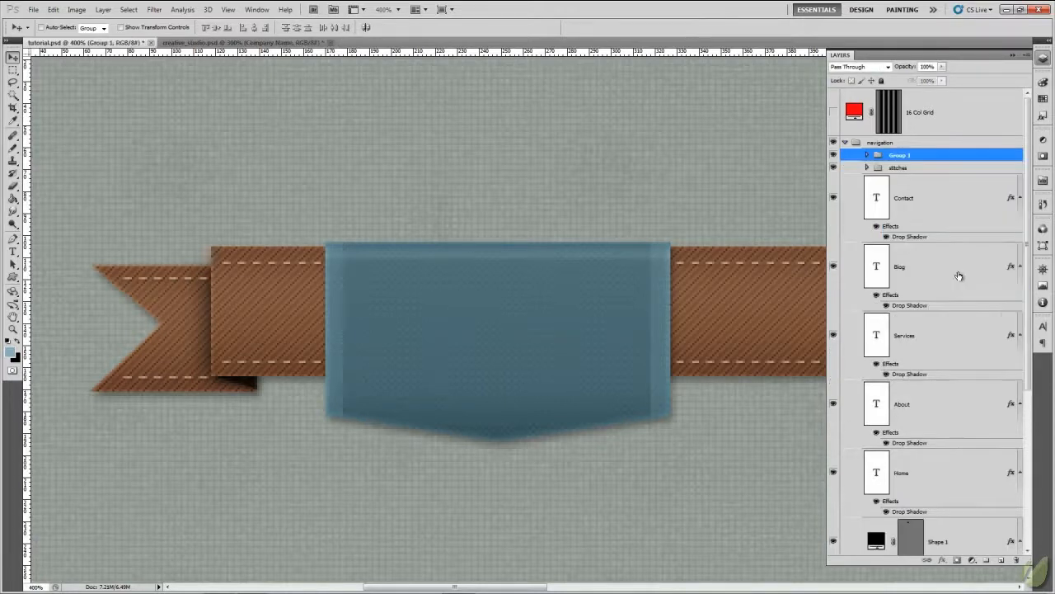
{"action": "double_click", "coordinate": [899, 156]}
{"action": "type", "text": "logo"}
{"action": "key", "text": "Return"}
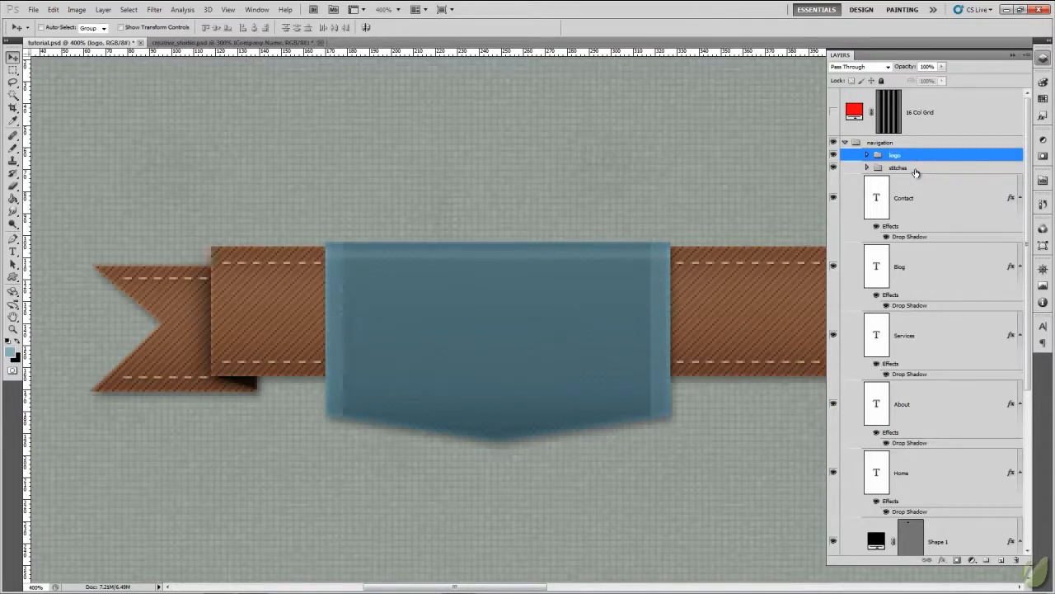
- Check the logo group by hiding and showing it, and expand it to select the base layer inside
{"action": "left_click", "coordinate": [833, 156]}
{"action": "left_click", "coordinate": [834, 156]}
{"action": "left_click", "coordinate": [868, 155]}
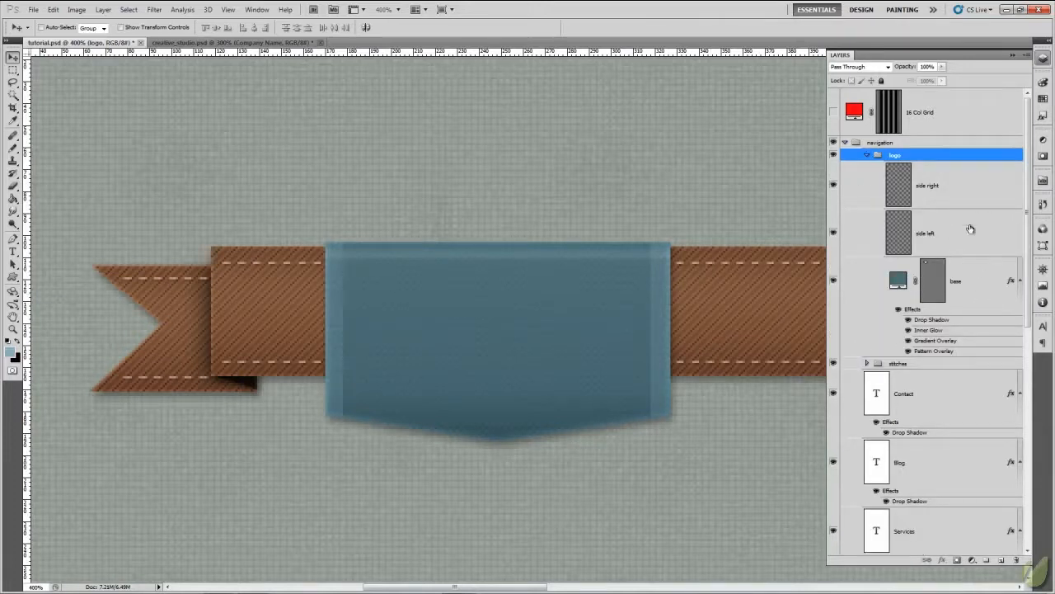
{"action": "left_click", "coordinate": [965, 186]}
{"action": "left_click", "coordinate": [978, 284]}
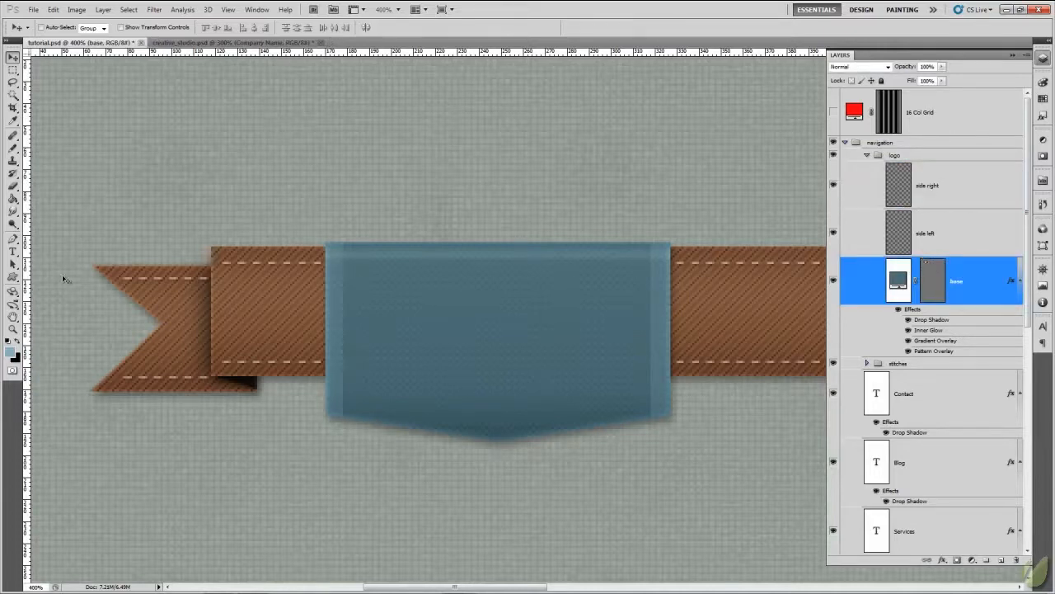
- Set the text's foreground colour to near-white, #fbfcfc, with the Type tool active
{"action": "left_click", "coordinate": [12, 251]}
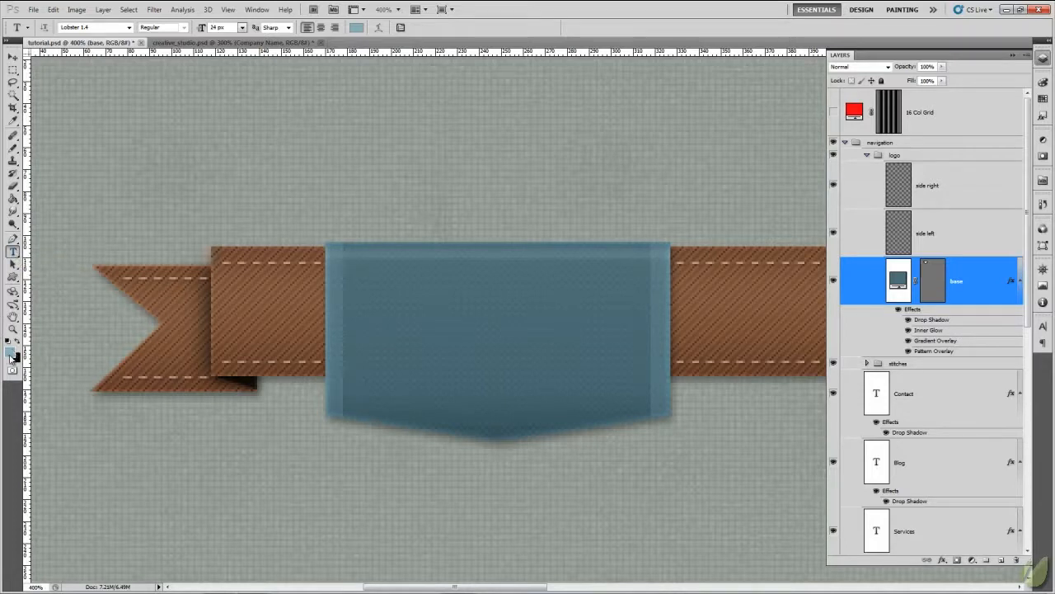
{"action": "left_click", "coordinate": [11, 352]}
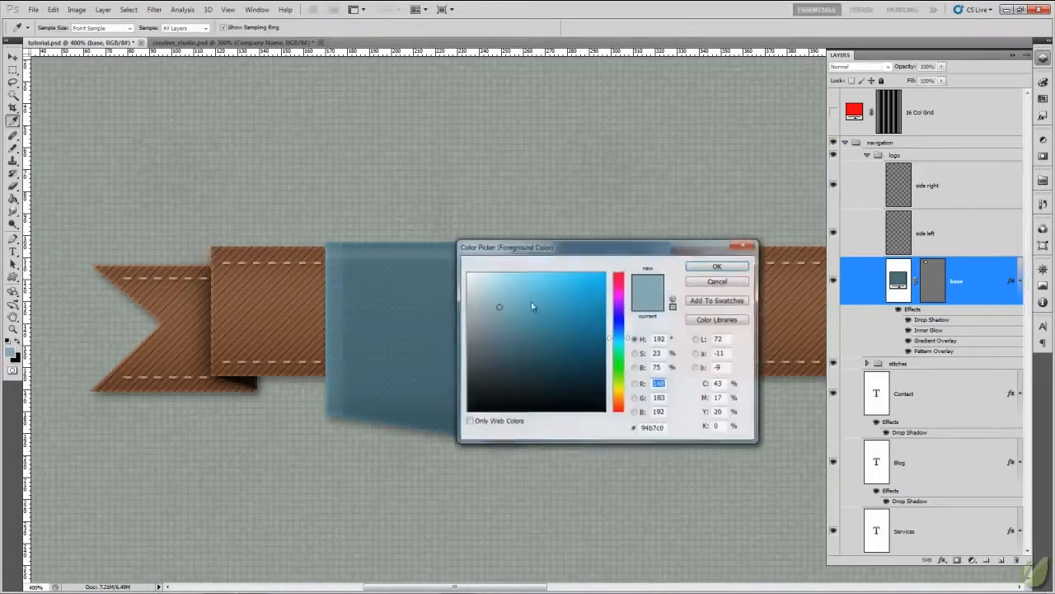
{"action": "left_click", "coordinate": [468, 274]}
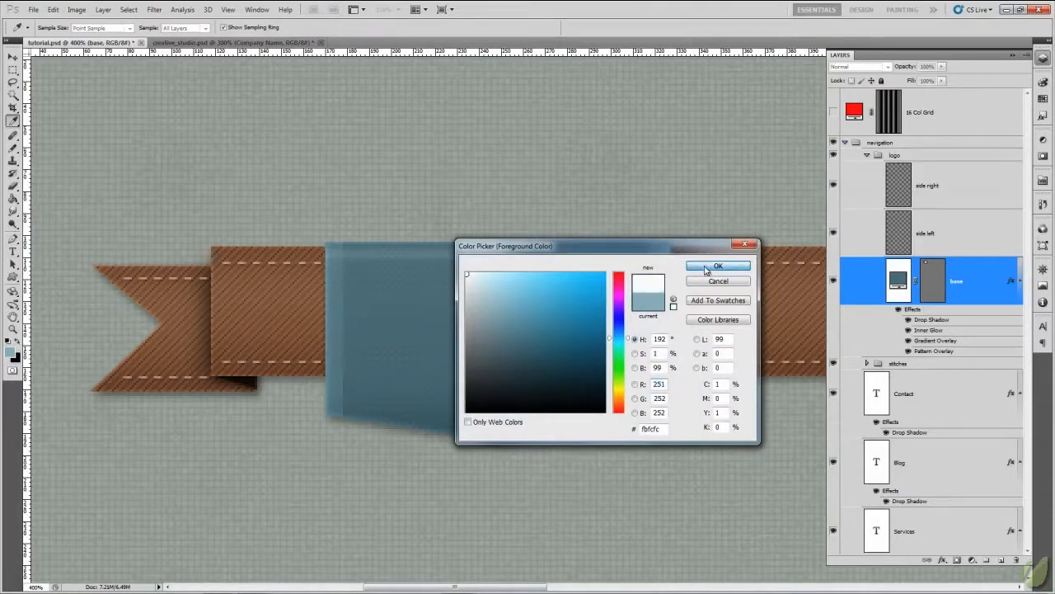
{"action": "left_click", "coordinate": [719, 266]}
{"action": "key", "text": "t"}
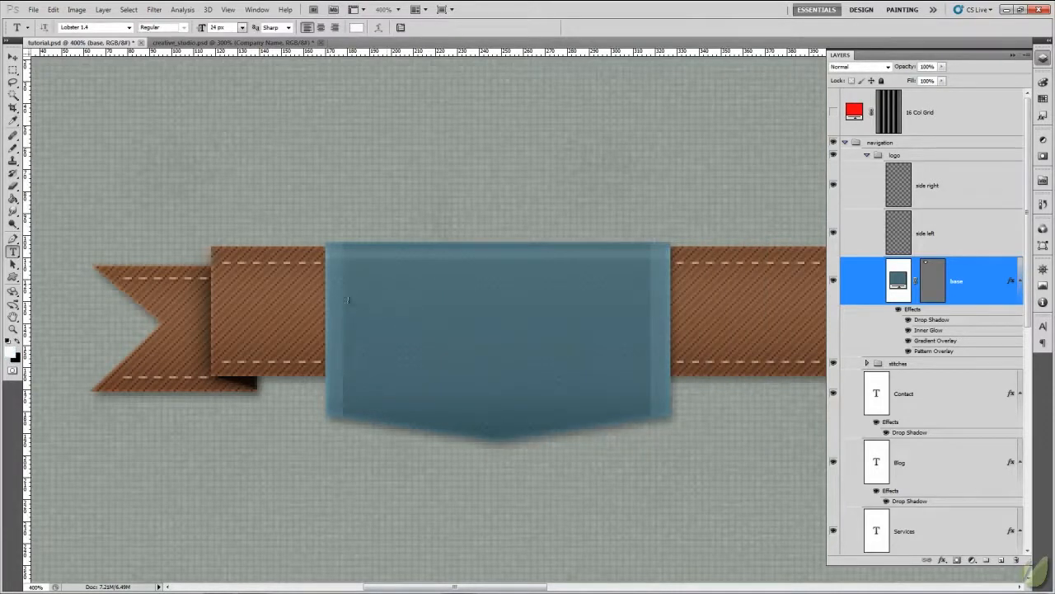
- Add the text "Creative Studio" in Lobster 1.4 at 24 px to the upper part of the badge
{"action": "left_click", "coordinate": [349, 299]}
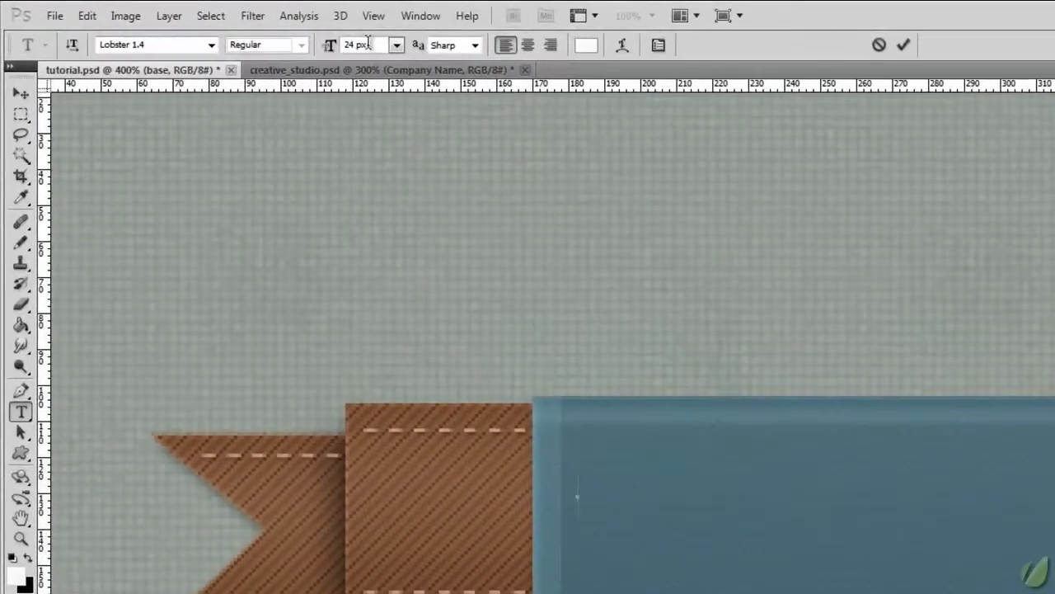
{"action": "key", "text": "Return"}
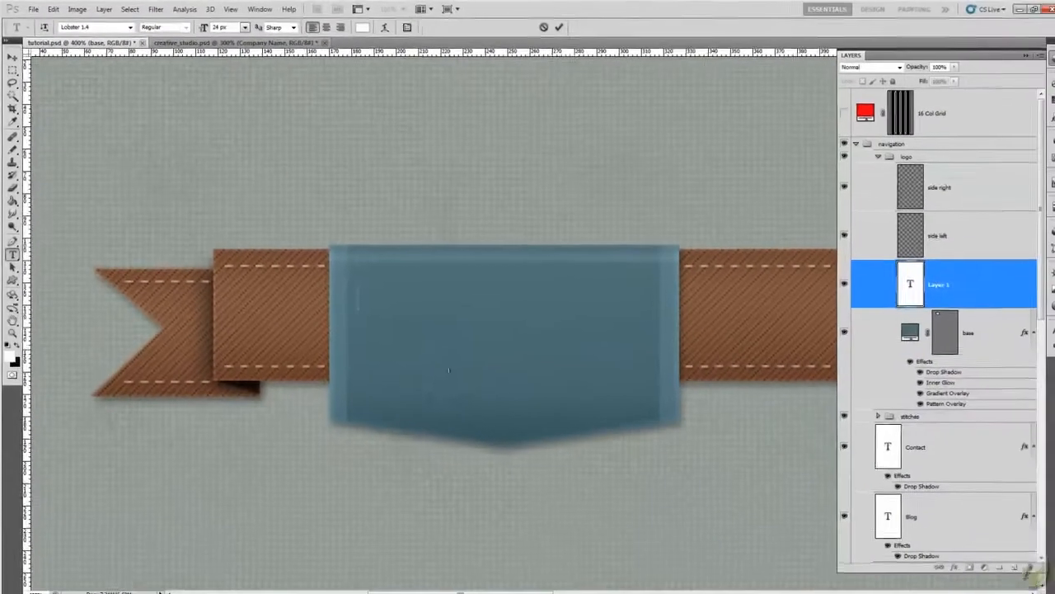
{"action": "type", "text": "Creat"}
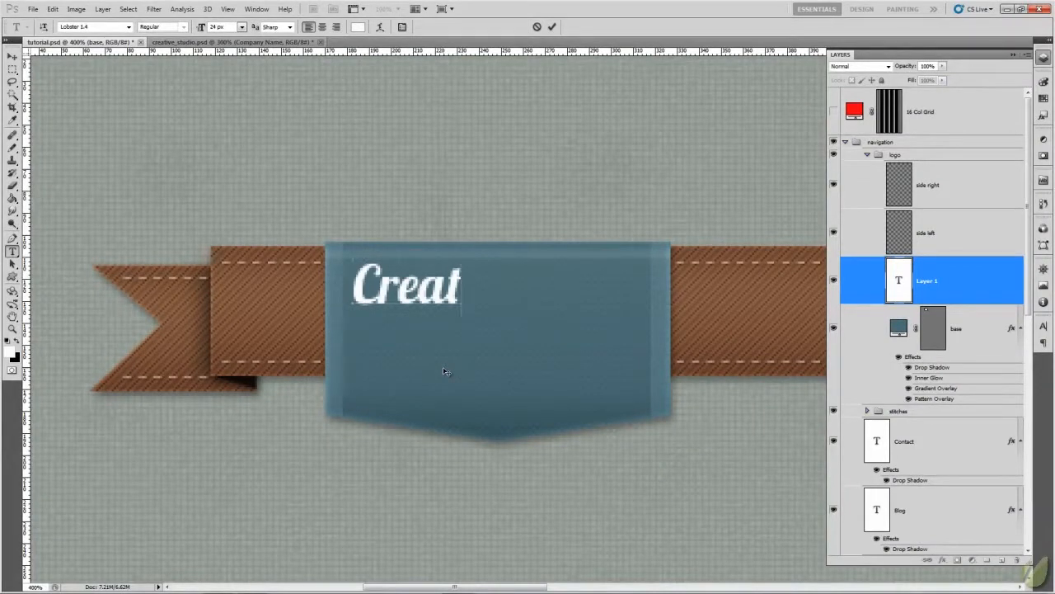
{"action": "type", "text": "ive"}
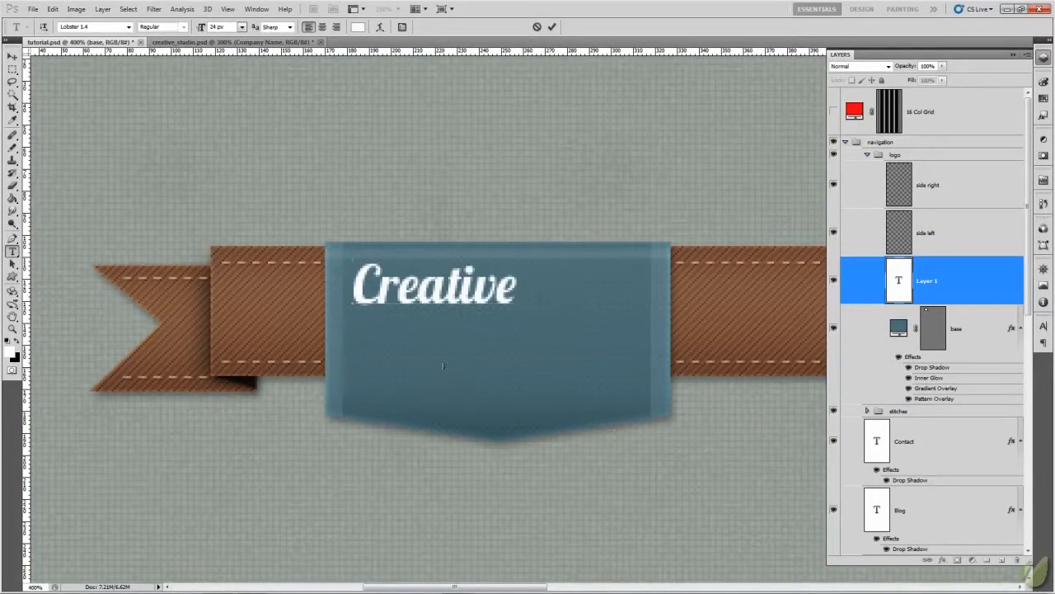
{"action": "type", "text": " Studio"}
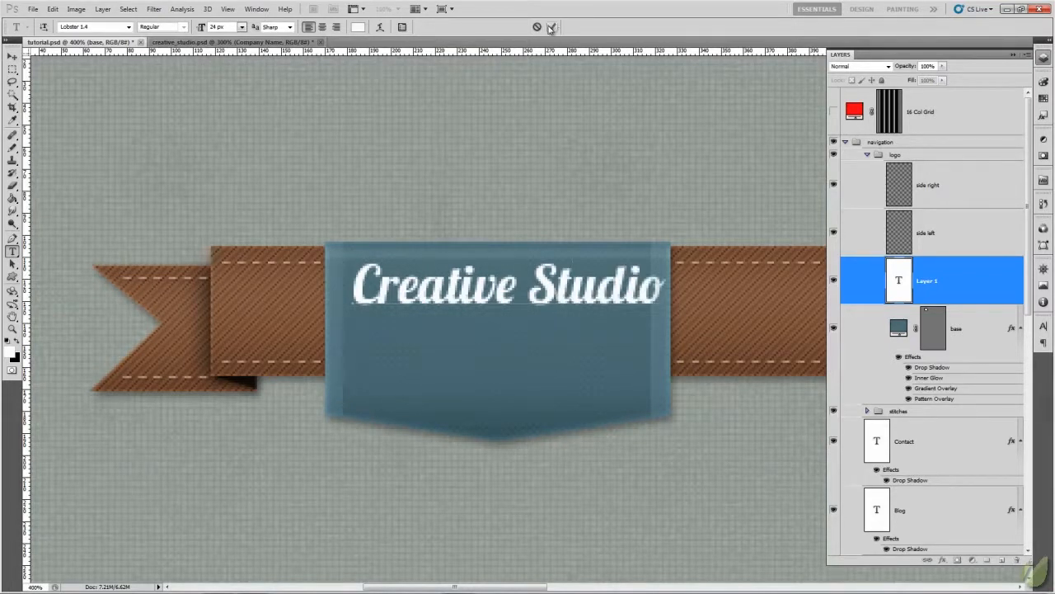
{"action": "left_click", "coordinate": [552, 26]}
- Reduce the Creative Studio text to 22 px and position it centrally between the badge's side strips
{"action": "key", "text": "v"}
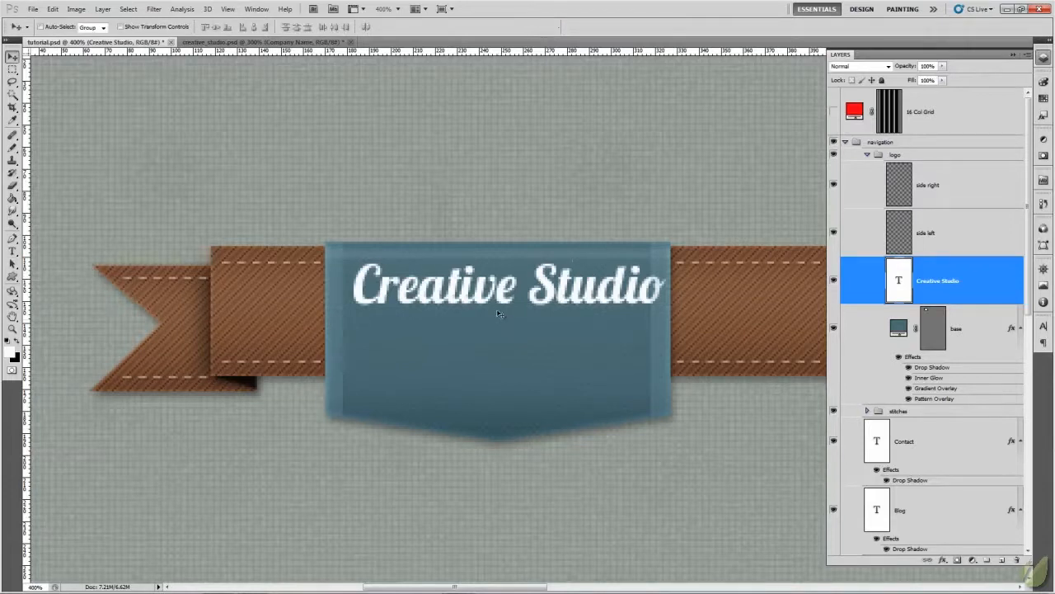
{"action": "left_click_drag", "start_coordinate": [498, 312], "coordinate": [482, 317]}
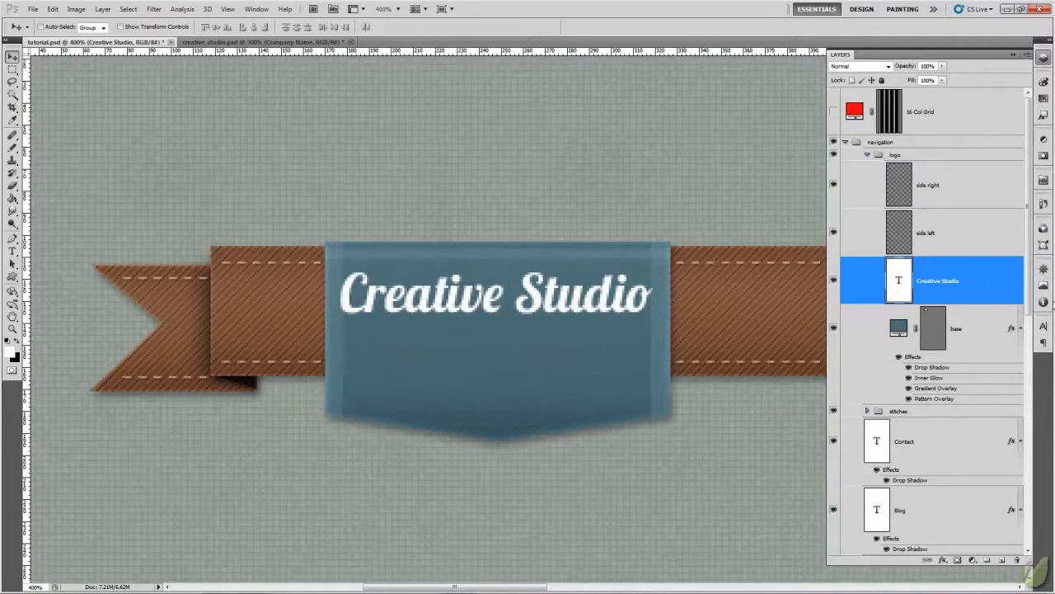
{"action": "left_click", "coordinate": [1044, 326]}
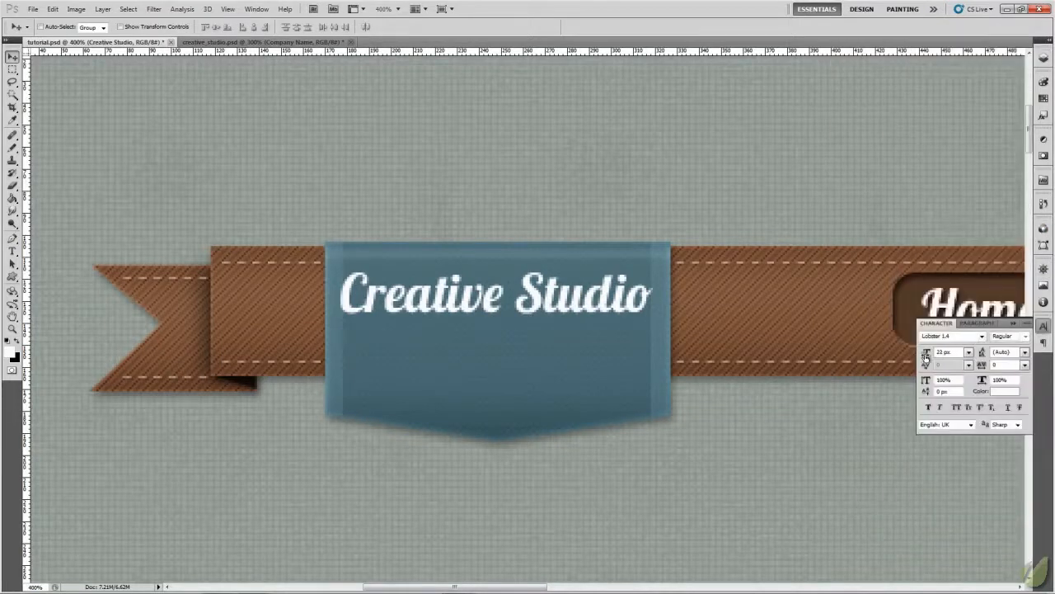
{"action": "left_click_drag", "start_coordinate": [925, 356], "coordinate": [925, 357]}
{"action": "left_click_drag", "start_coordinate": [504, 309], "coordinate": [520, 306]}
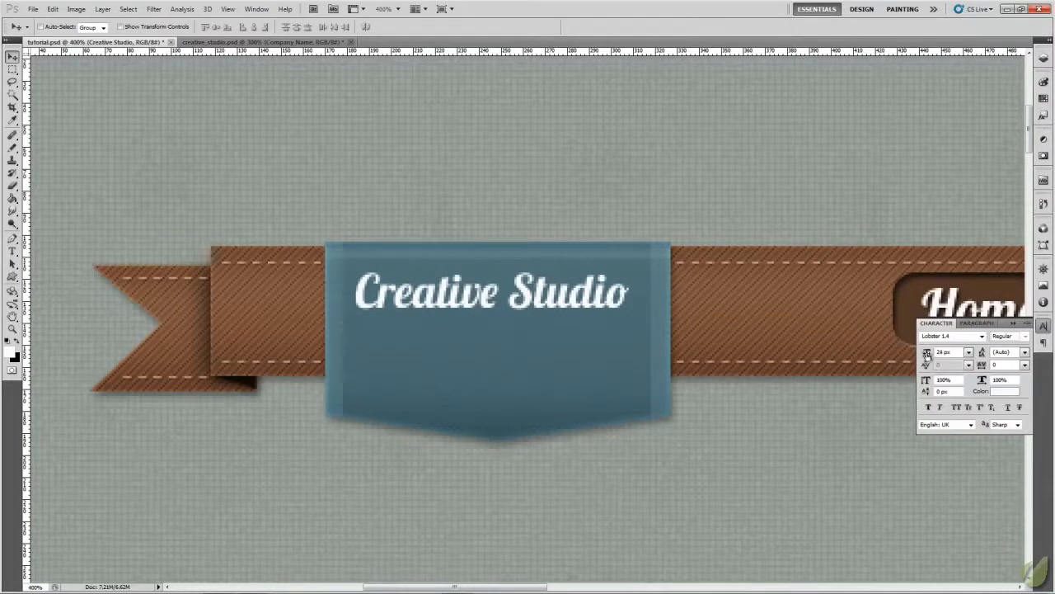
{"action": "left_click_drag", "start_coordinate": [925, 354], "coordinate": [930, 353]}
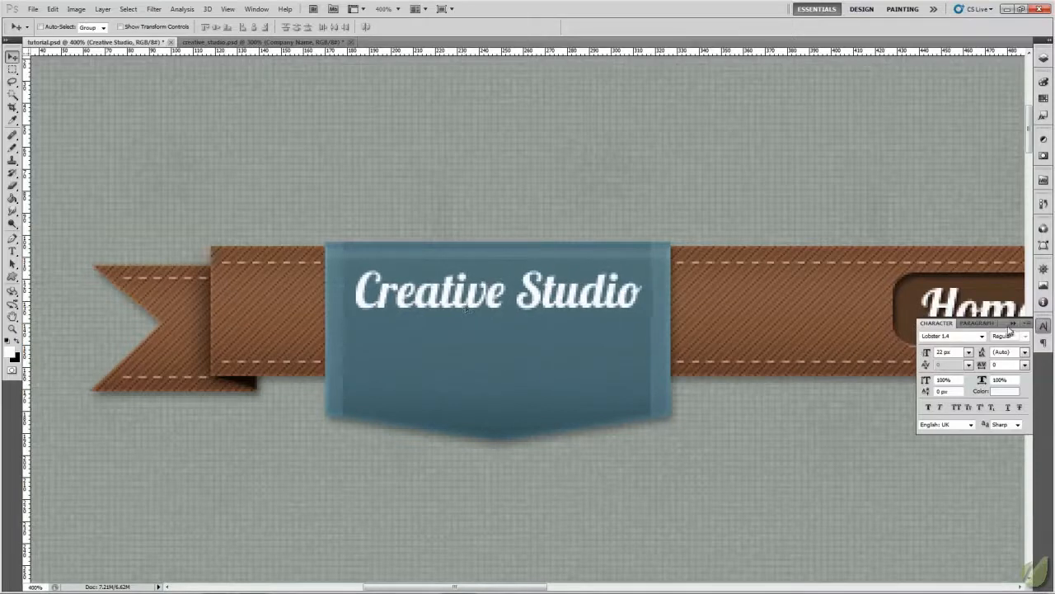
{"action": "left_click", "coordinate": [1043, 327]}
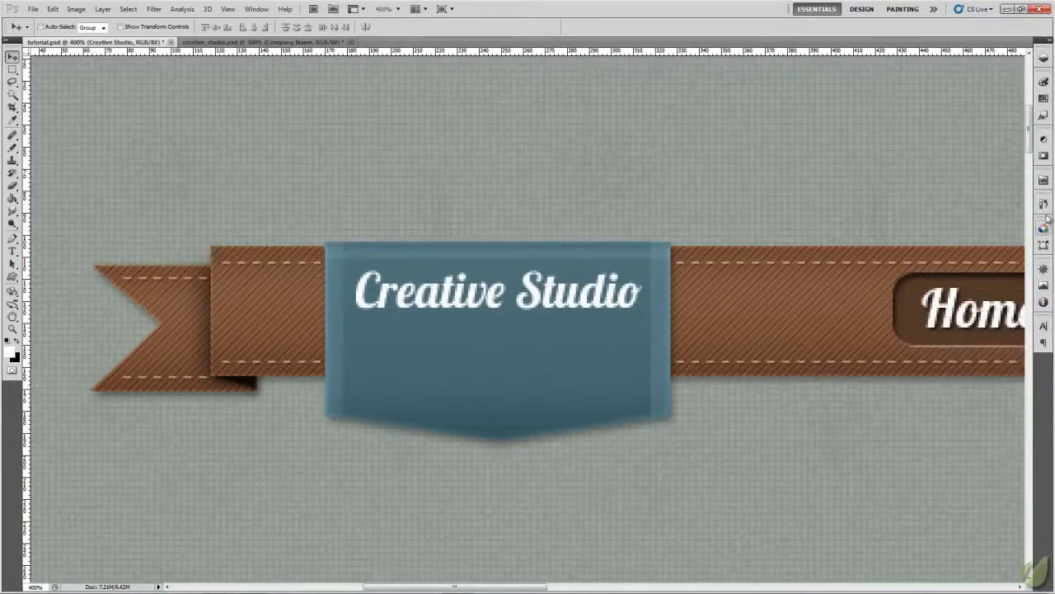
- Add a drop shadow to the Creative Studio text layer with a distance of 2 px and a size of 2 px
{"action": "left_click", "coordinate": [1044, 59]}
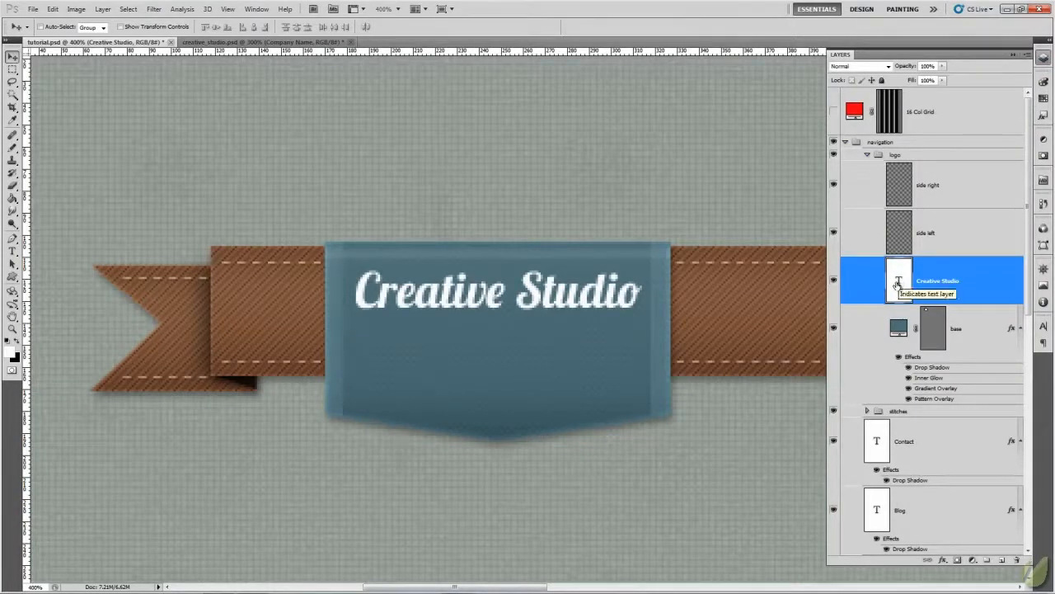
{"action": "right_click", "coordinate": [897, 284]}
{"action": "left_click", "coordinate": [925, 303]}
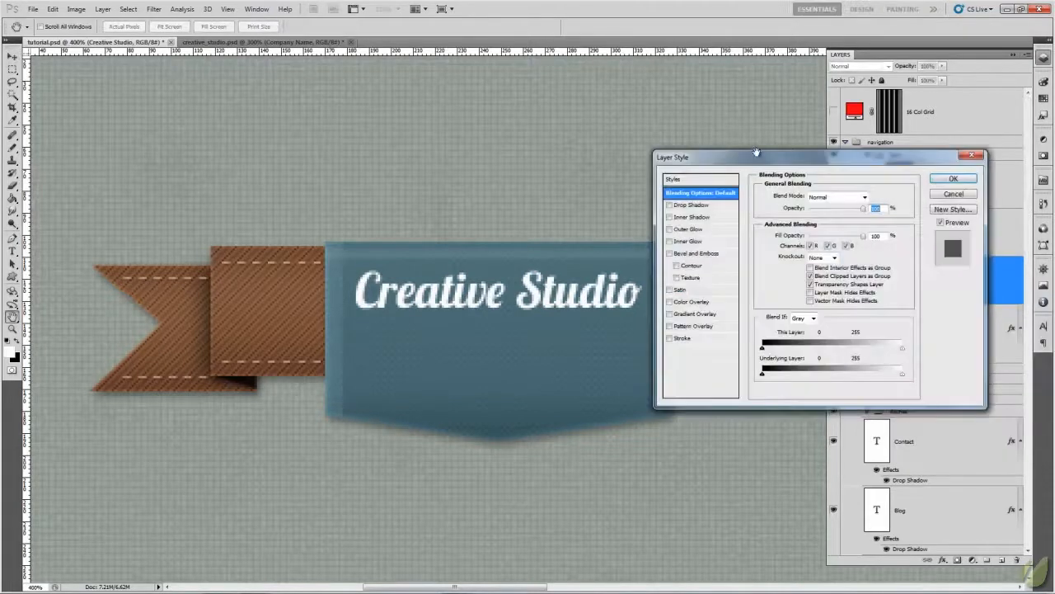
{"action": "left_click_drag", "start_coordinate": [762, 159], "coordinate": [800, 171]}
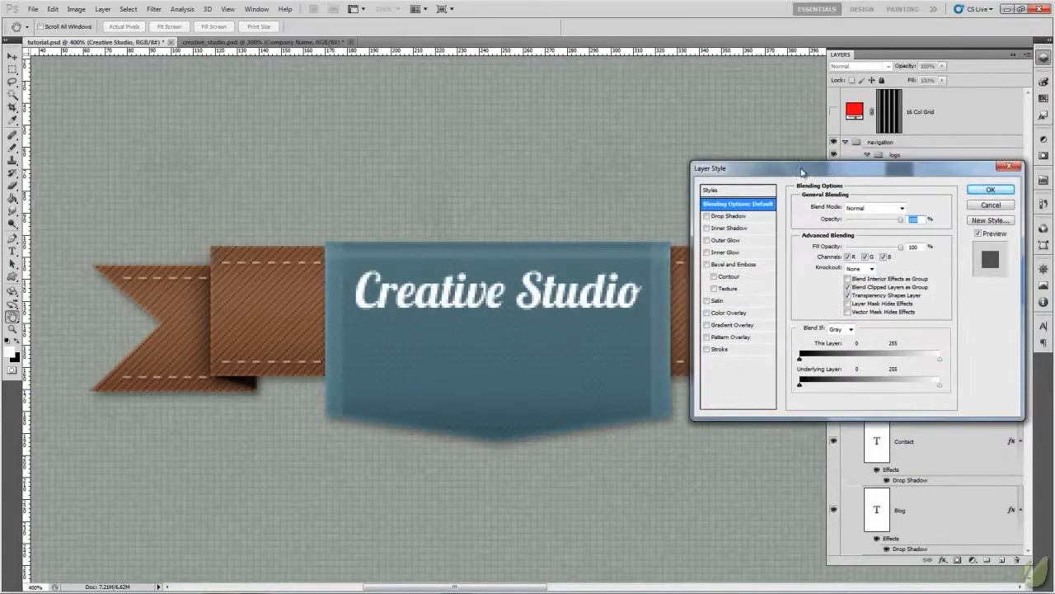
{"action": "left_click", "coordinate": [739, 216]}
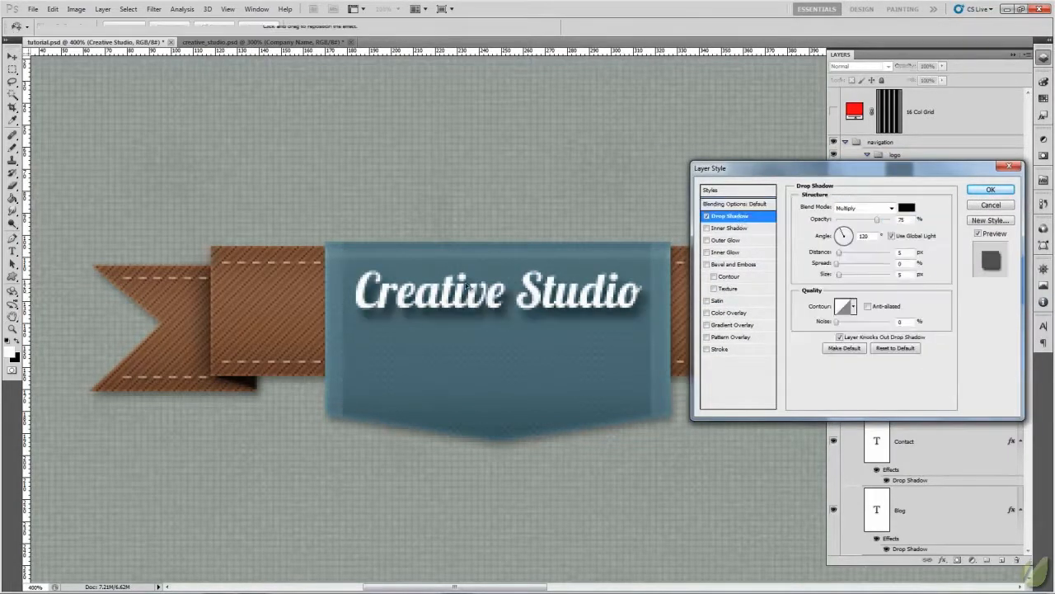
{"action": "double_click", "coordinate": [906, 251]}
{"action": "type", "text": "2"}
{"action": "double_click", "coordinate": [900, 274]}
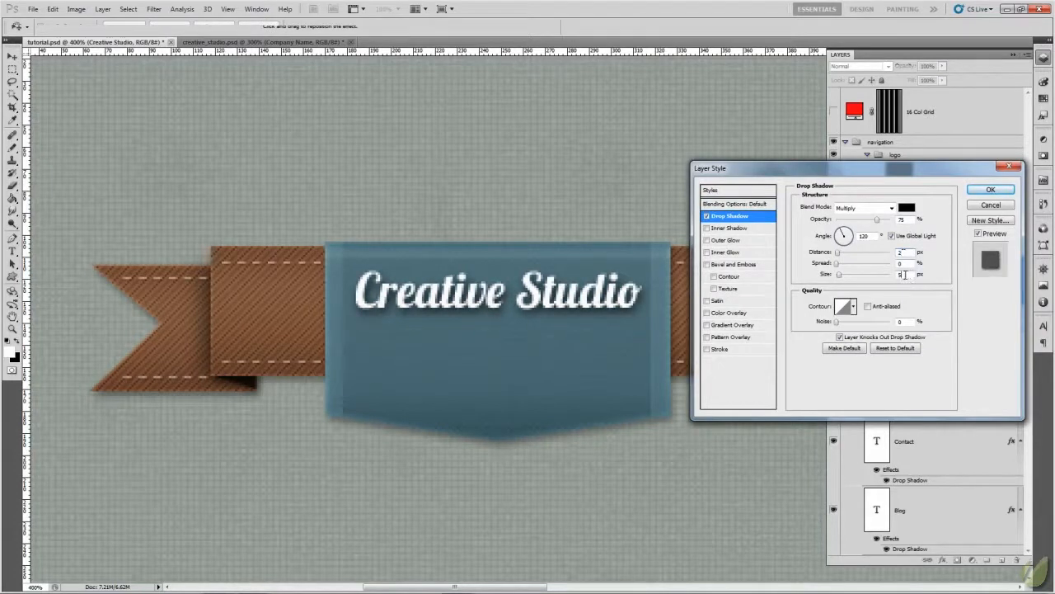
{"action": "type", "text": "2"}
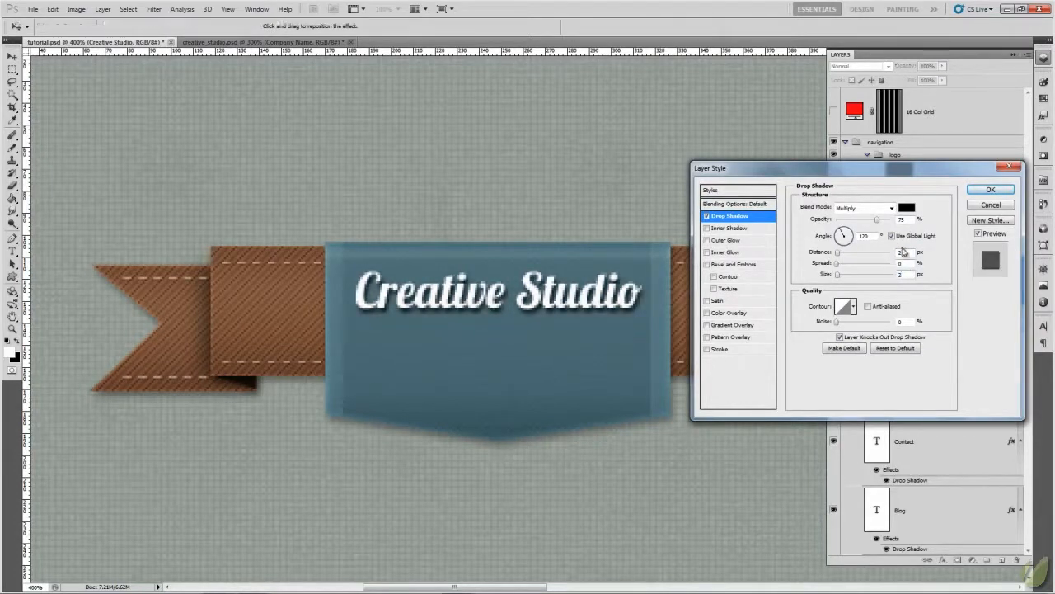
- Give the Creative Studio text's drop shadow the dark blue #375158, Normal blend mode and 88% opacity
{"action": "left_click", "coordinate": [906, 207]}
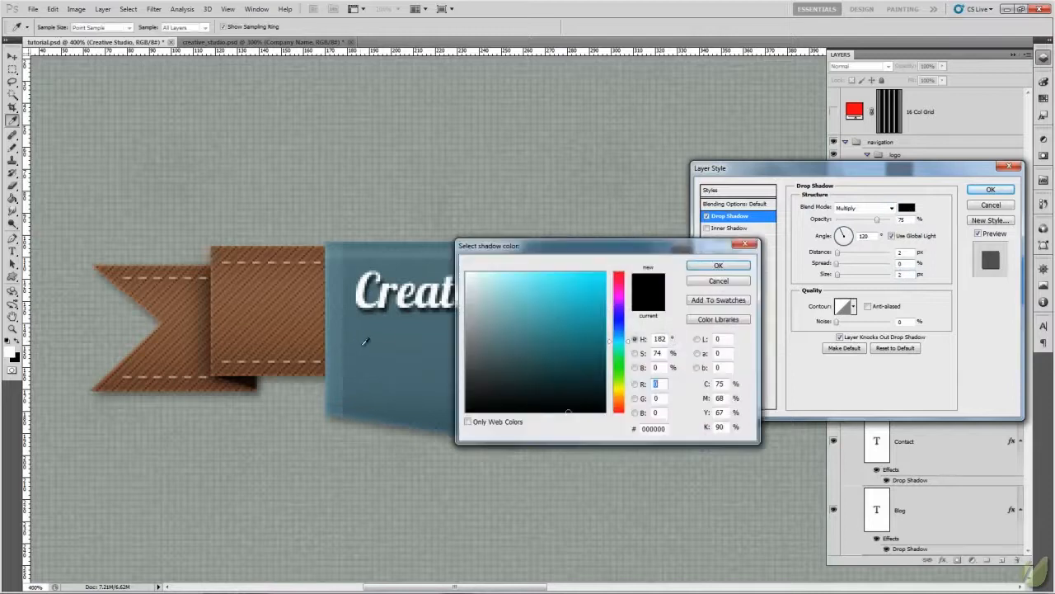
{"action": "left_click", "coordinate": [426, 409]}
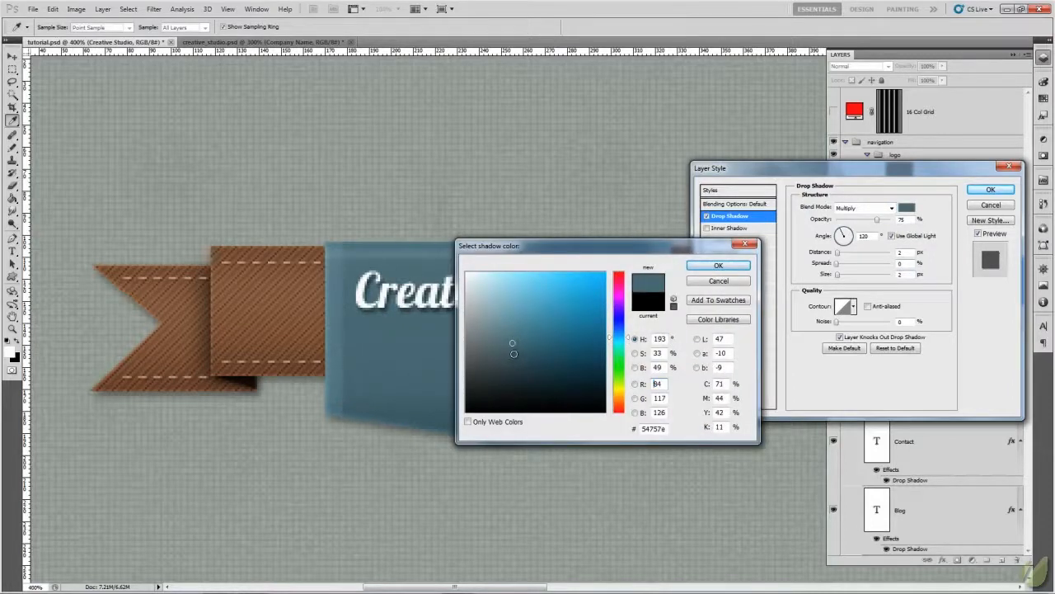
{"action": "left_click_drag", "start_coordinate": [513, 353], "coordinate": [519, 363]}
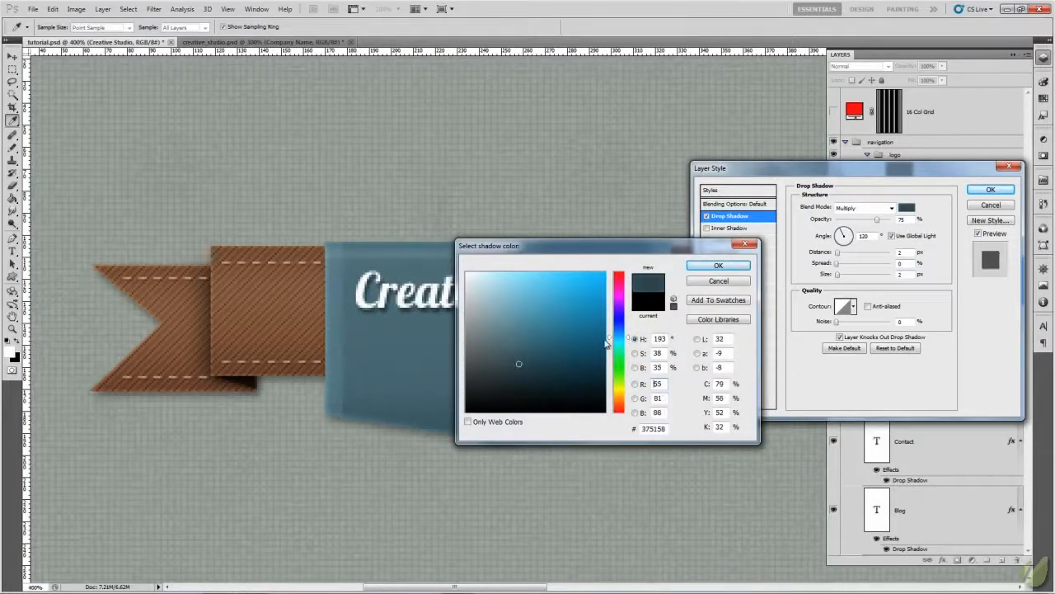
{"action": "left_click", "coordinate": [700, 266]}
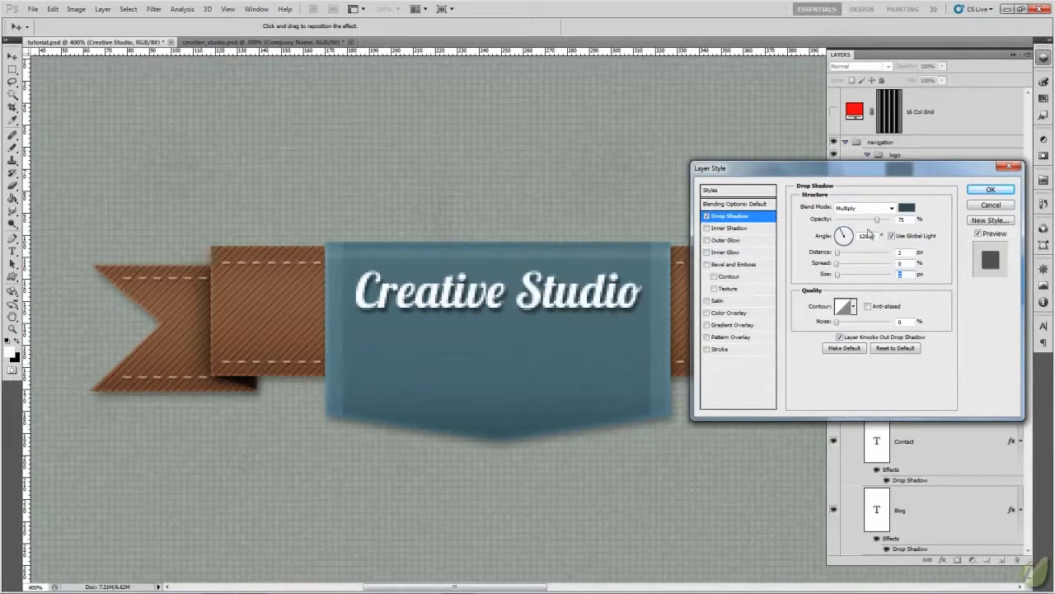
{"action": "left_click", "coordinate": [891, 208]}
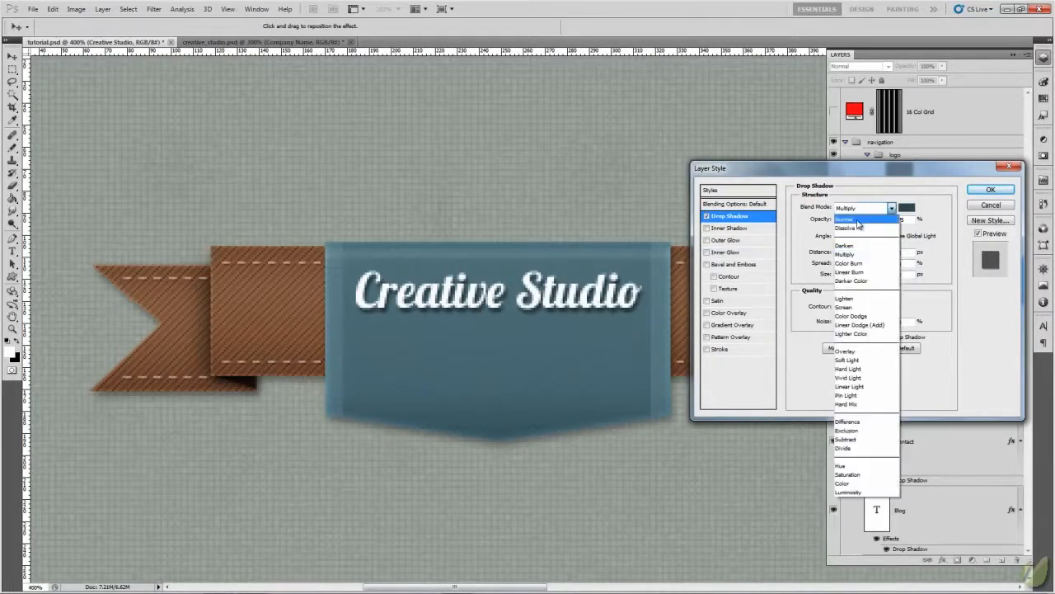
{"action": "left_click", "coordinate": [858, 220]}
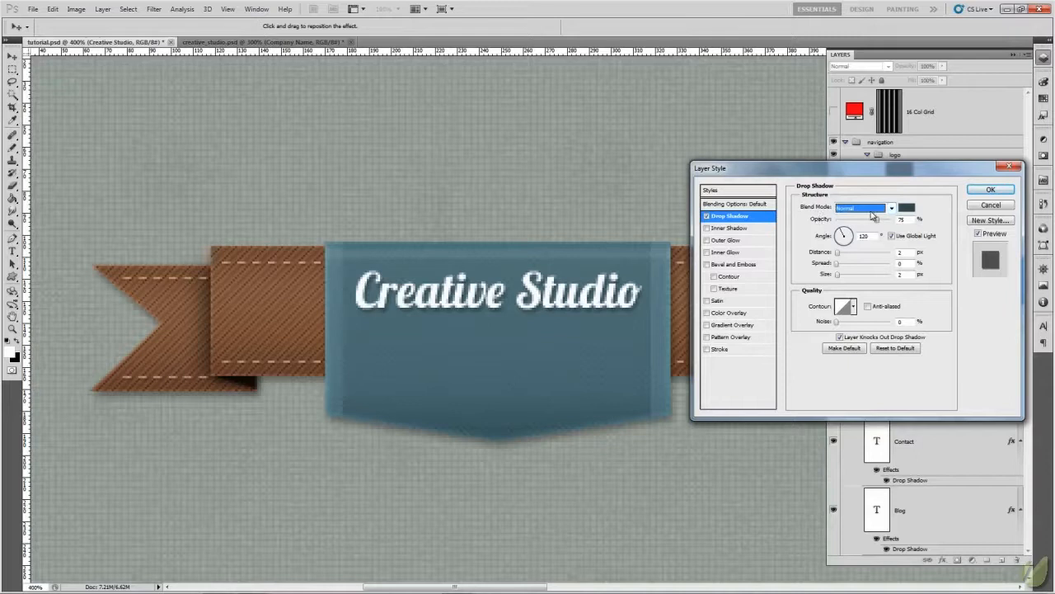
{"action": "left_click_drag", "start_coordinate": [877, 222], "coordinate": [885, 222]}
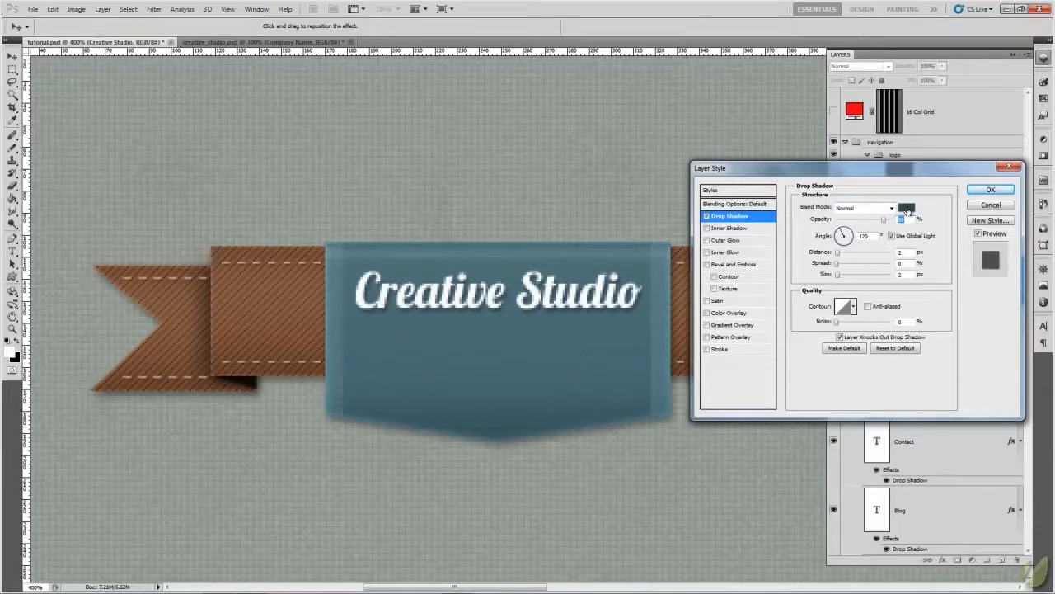
- Darken the Creative Studio text's shadow colour to #25373c and apply the drop shadow
{"action": "left_click", "coordinate": [907, 211]}
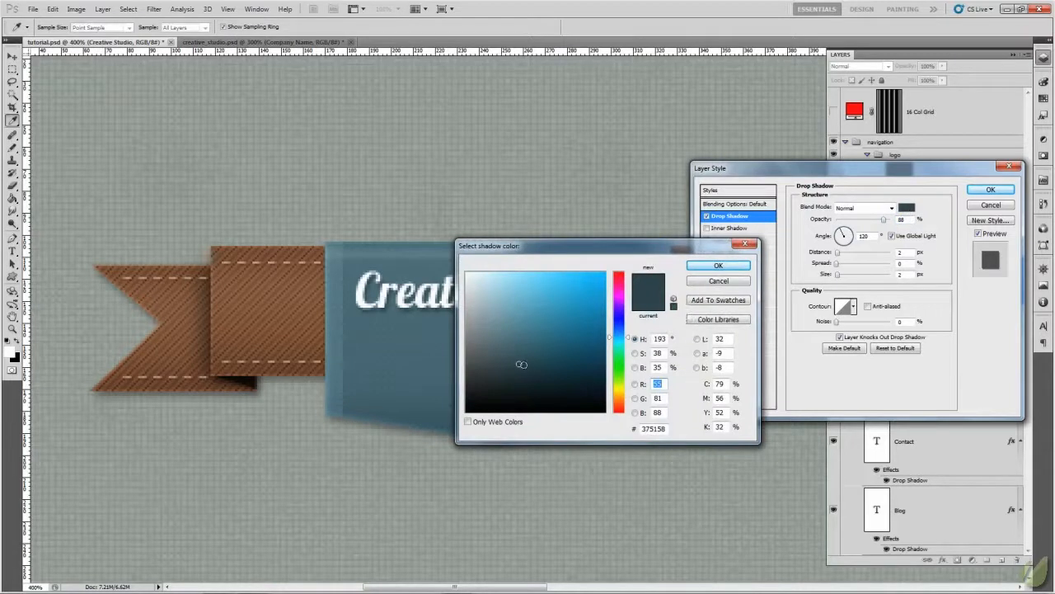
{"action": "left_click_drag", "start_coordinate": [519, 365], "coordinate": [519, 378]}
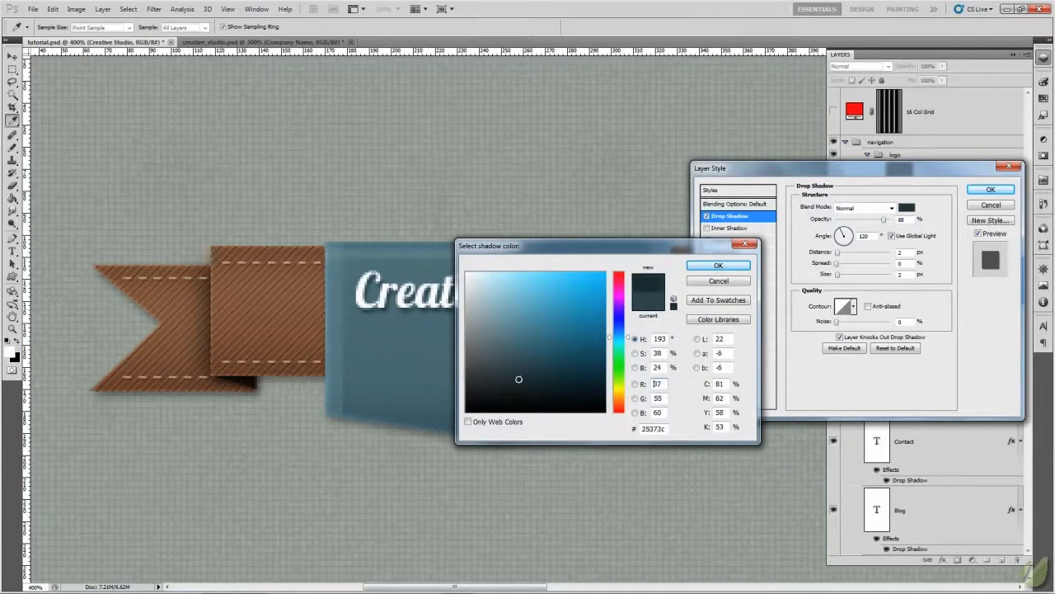
{"action": "left_click", "coordinate": [699, 269]}
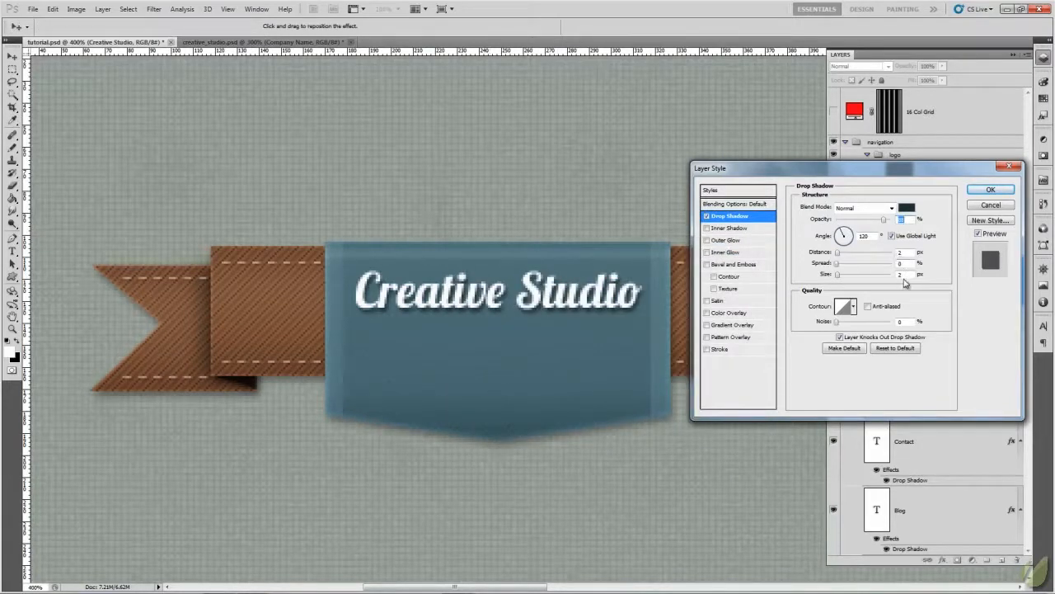
{"action": "mouse_move", "coordinate": [910, 252]}
{"action": "left_mouse_down"}
{"action": "mouse_move", "coordinate": [887, 256]}
{"action": "mouse_move", "coordinate": [912, 273]}
{"action": "left_mouse_up"}
{"action": "type", "text": "12"}
{"action": "left_click", "coordinate": [990, 189]}
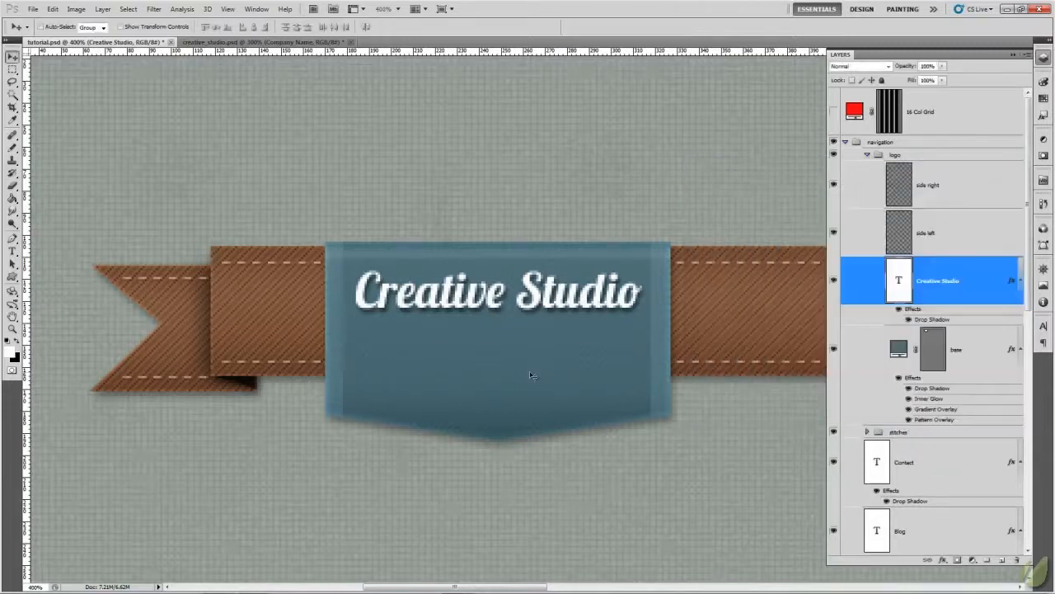
- Compare the badge with the reference design in creative_studio.psd and move the Creative Studio text slightly lower on it
{"action": "left_click", "coordinate": [230, 42]}
{"action": "left_click", "coordinate": [99, 42]}
{"action": "left_click_drag", "start_coordinate": [563, 324], "coordinate": [564, 337]}
{"action": "left_click", "coordinate": [294, 44]}
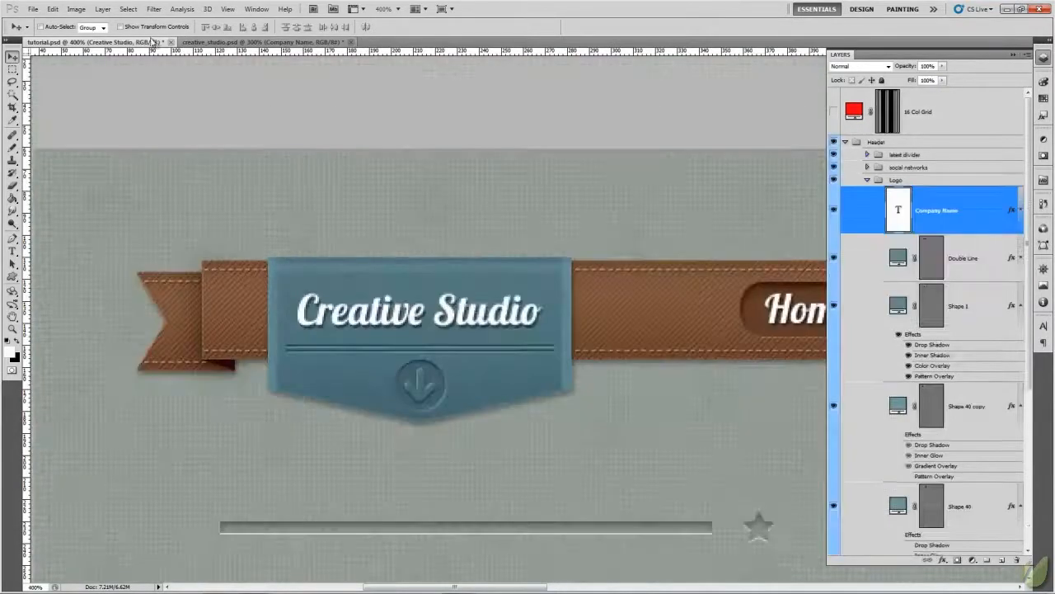
{"action": "left_click", "coordinate": [103, 43]}
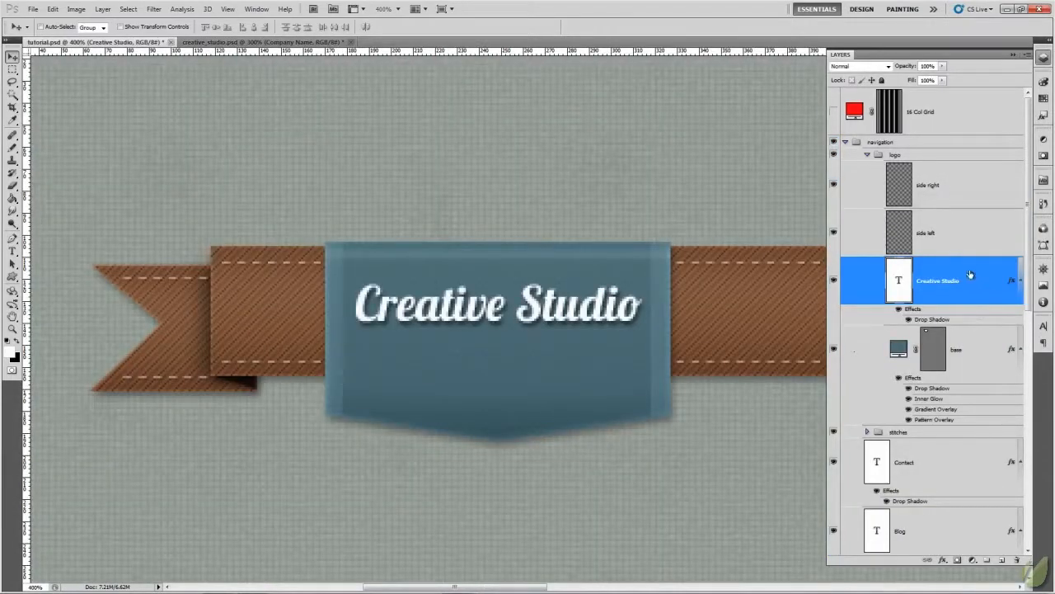
- Add a new layer above the Creative Studio text and select a thin horizontal line below the text, spanning between the side strips
{"action": "left_click", "coordinate": [999, 560]}
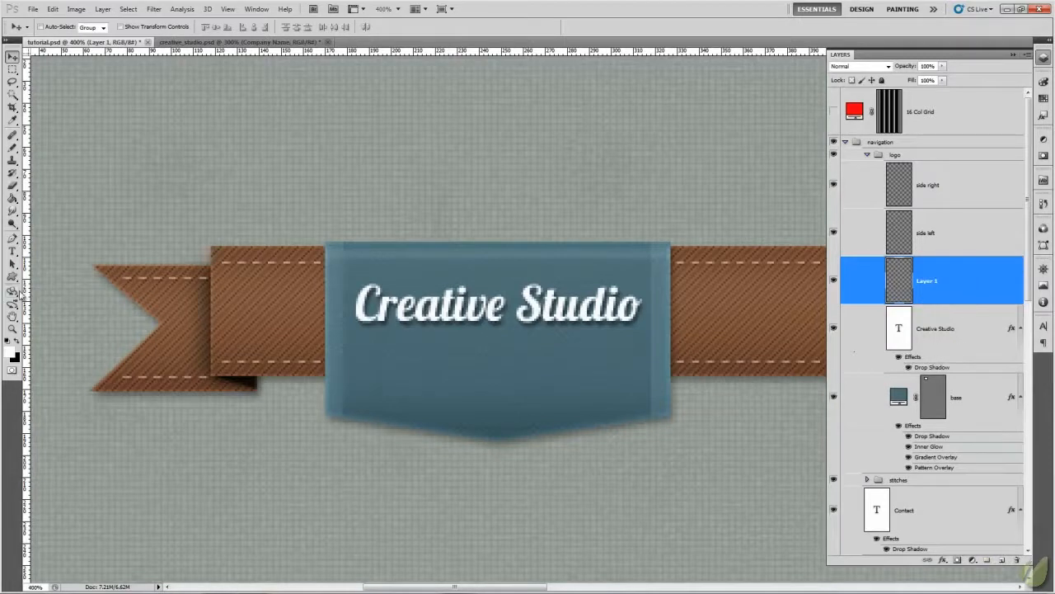
{"action": "left_click", "coordinate": [985, 407]}
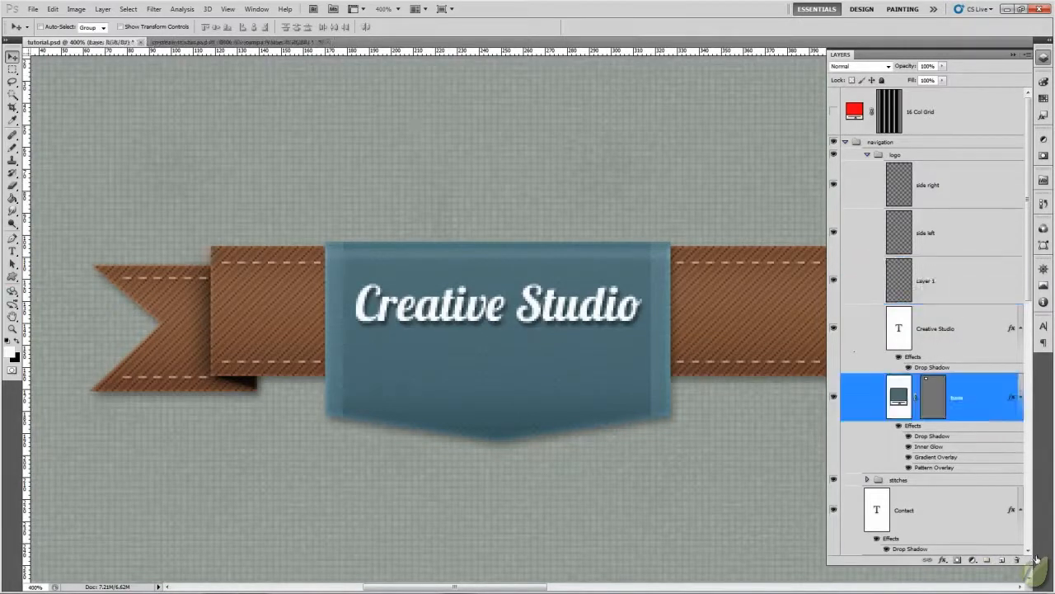
{"action": "left_click", "coordinate": [929, 280]}
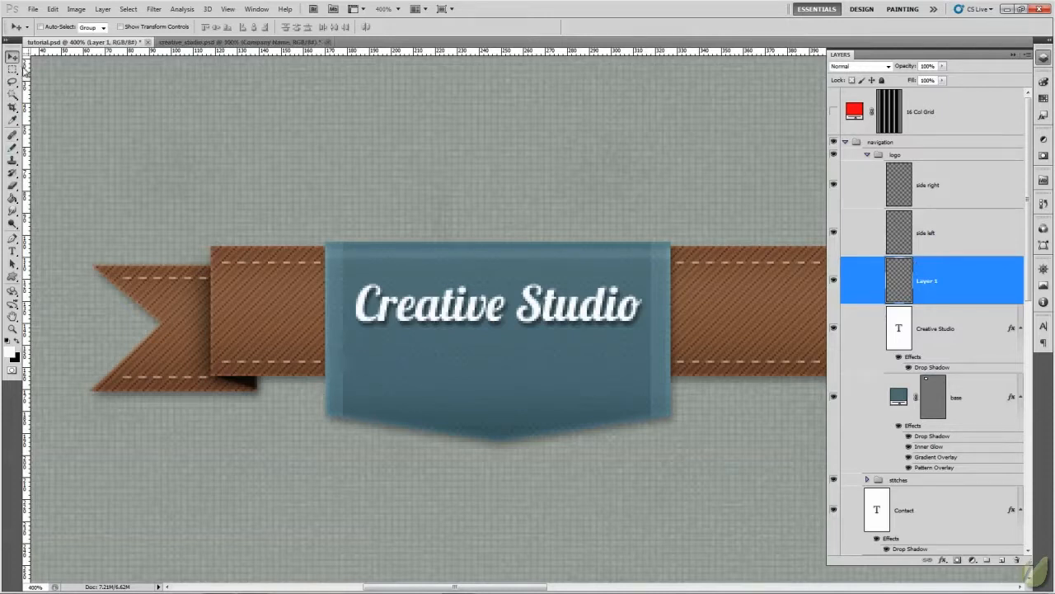
{"action": "left_click", "coordinate": [13, 73]}
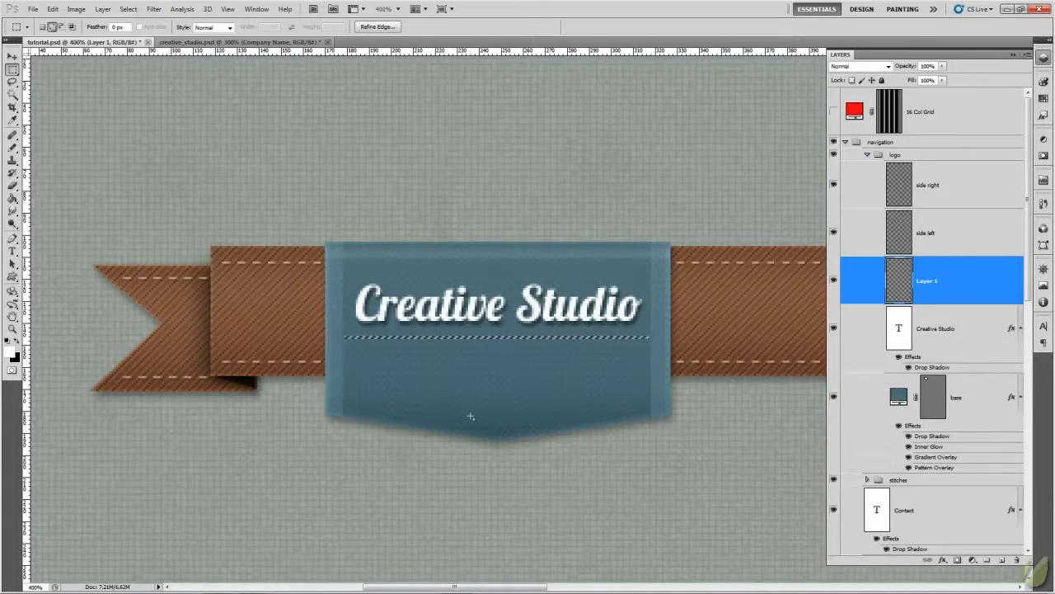
{"action": "key", "text": "ctrl+plus"}
{"action": "key", "text": "ctrl+plus"}
{"action": "key", "text": "ctrl+plus"}
{"action": "key", "text": "ctrl+plus"}
{"action": "key", "text": "ctrl+plus"}
{"action": "key", "text": "ctrl+plus"}
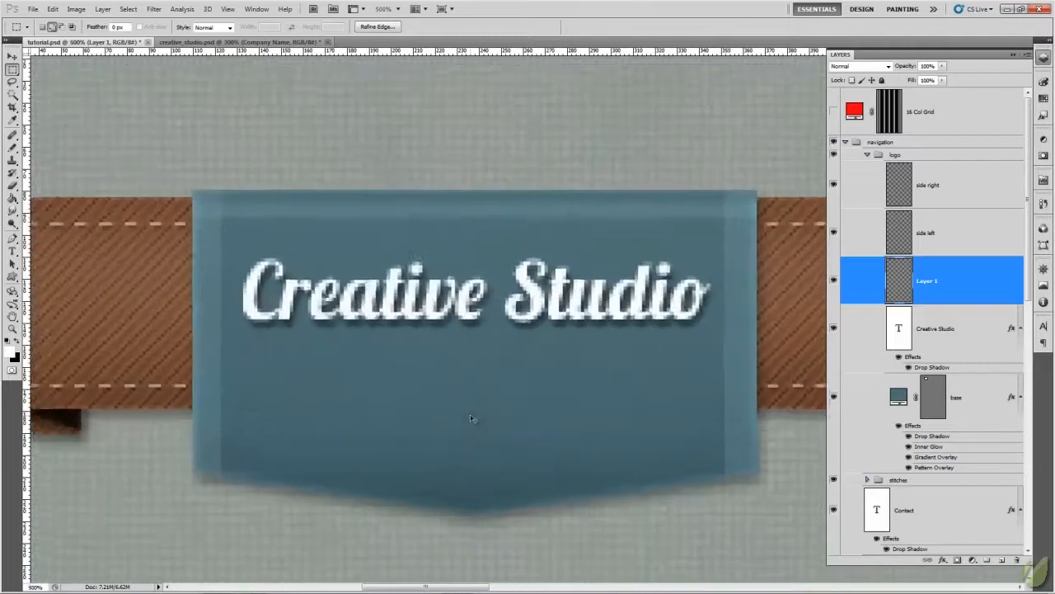
{"action": "key", "text": "ctrl+minus"}
{"action": "key", "text": "ctrl+minus"}
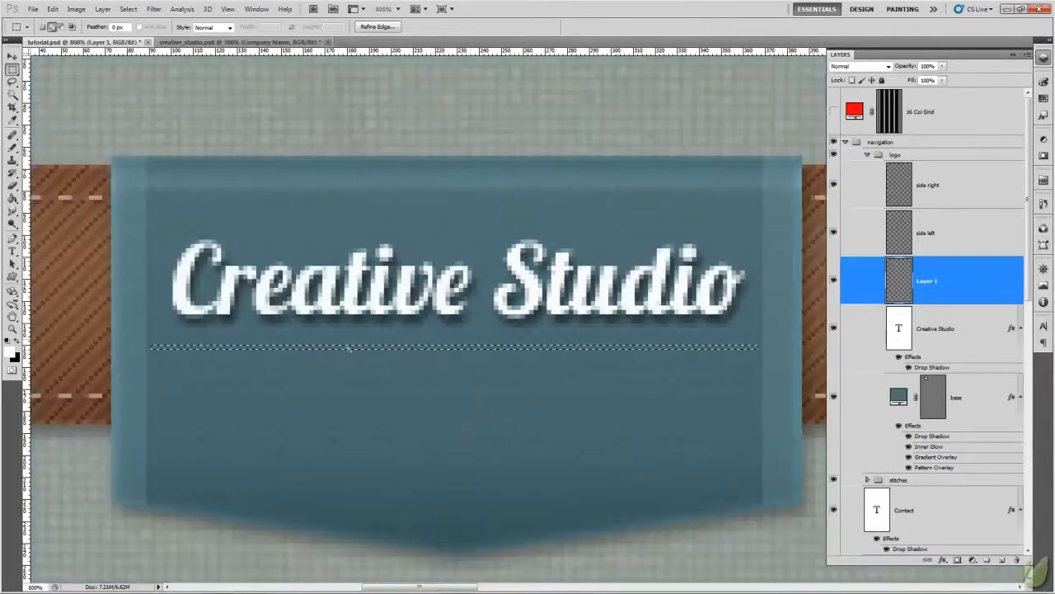
- Fill the thin line selection on Layer 1 with a blue sampled from the badge, then deselect it
{"action": "left_click", "coordinate": [13, 200]}
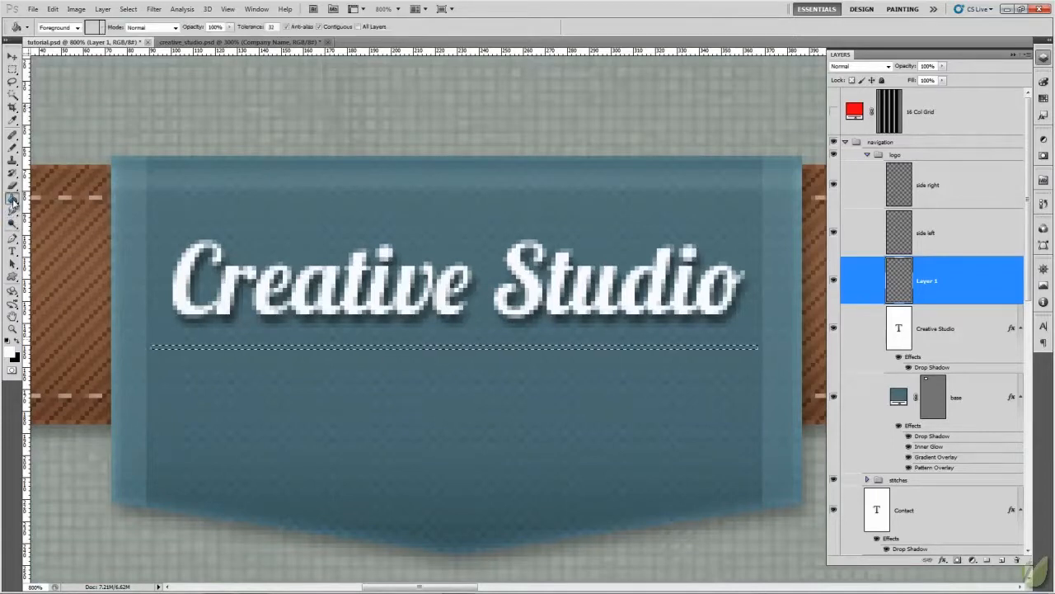
{"action": "left_click", "coordinate": [14, 355]}
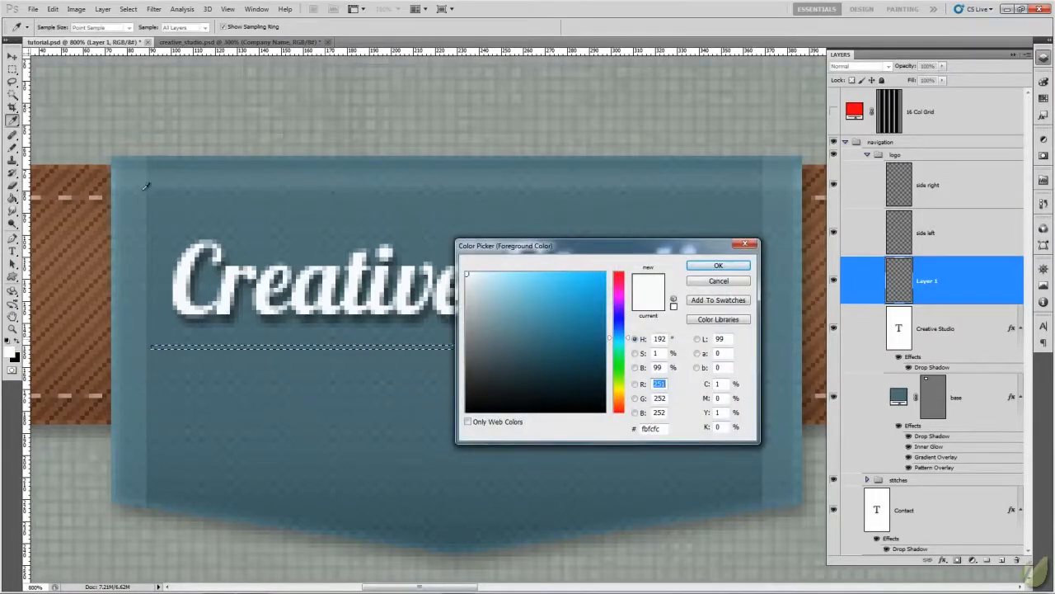
{"action": "left_click", "coordinate": [419, 431]}
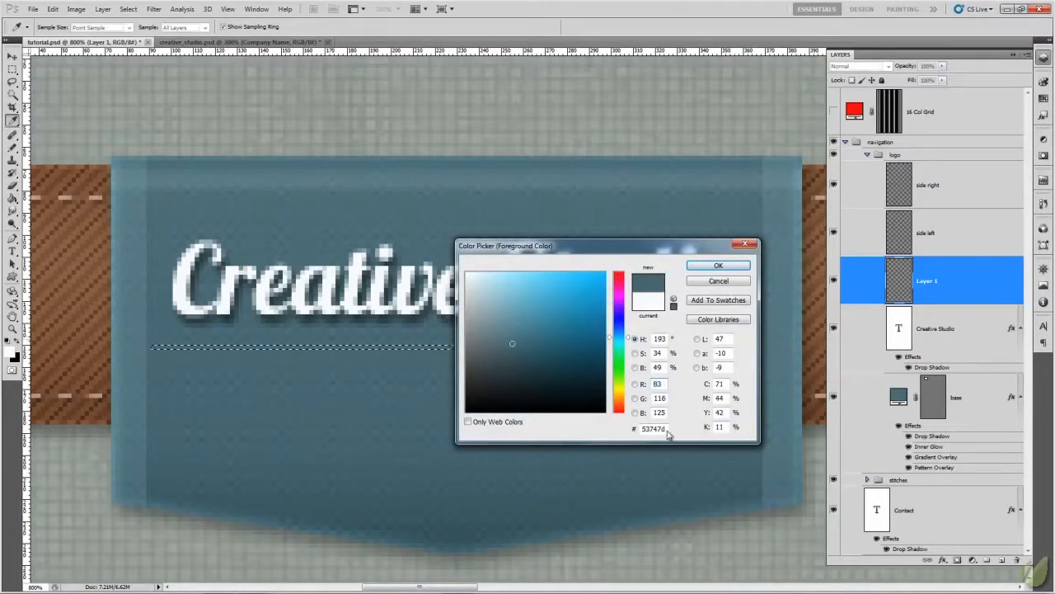
{"action": "left_click", "coordinate": [514, 476]}
{"action": "left_click", "coordinate": [396, 459]}
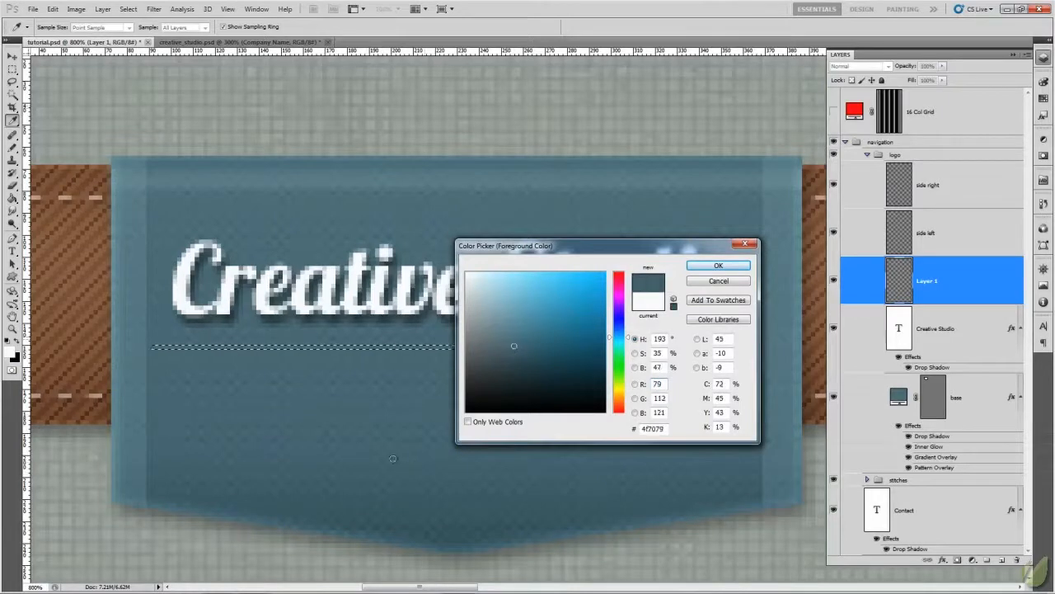
{"action": "left_click", "coordinate": [705, 189]}
{"action": "left_click", "coordinate": [719, 267]}
{"action": "key", "text": "g"}
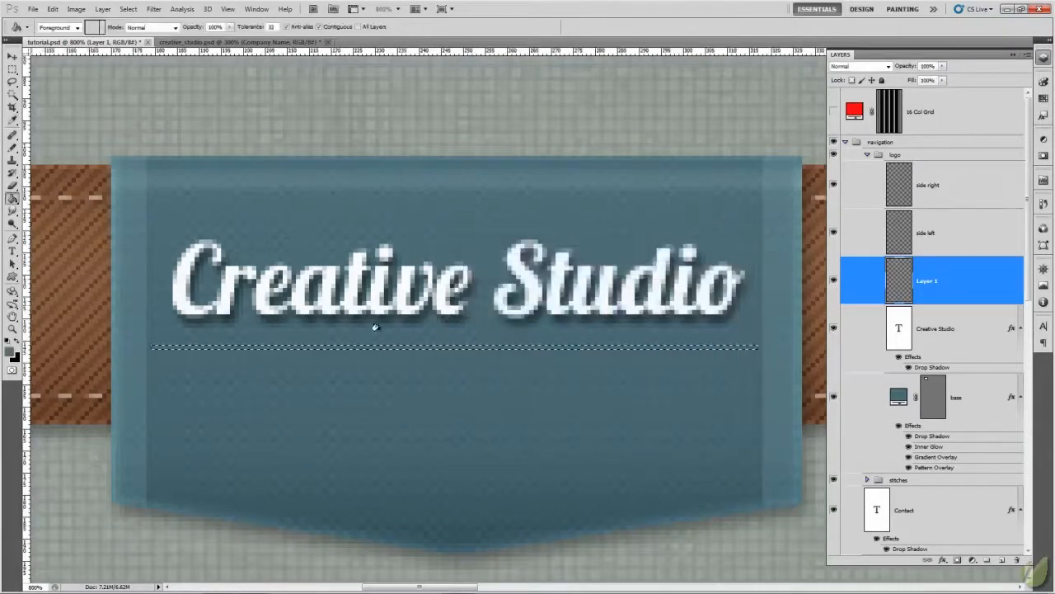
{"action": "left_click", "coordinate": [370, 344]}
{"action": "key", "text": "ctrl+d"}
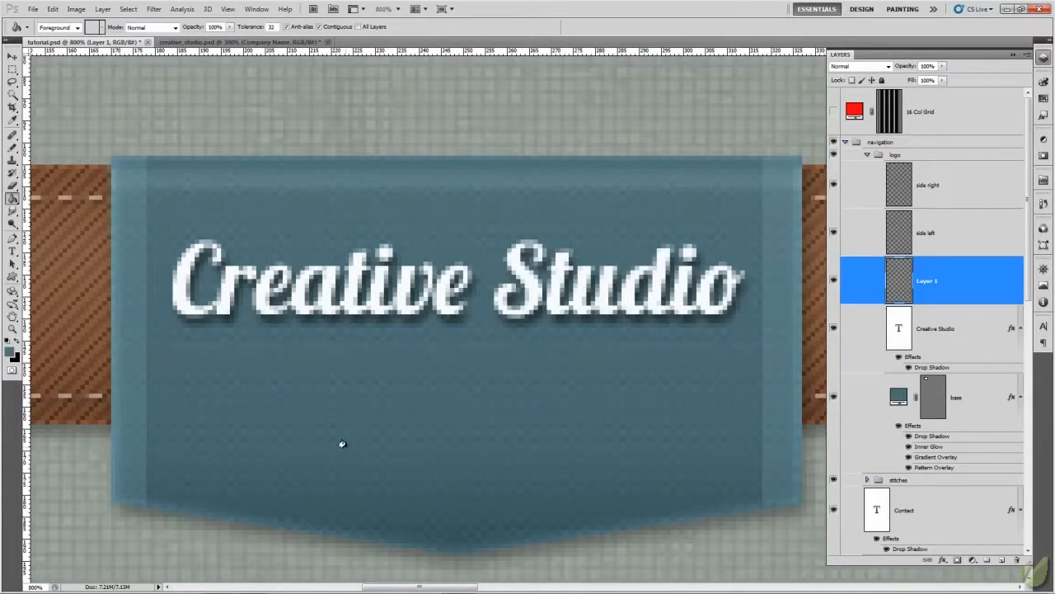
- Add a near-white drop shadow in Overlay blend mode to the thin line on Layer 1
{"action": "right_click", "coordinate": [904, 285]}
{"action": "left_click", "coordinate": [931, 299]}
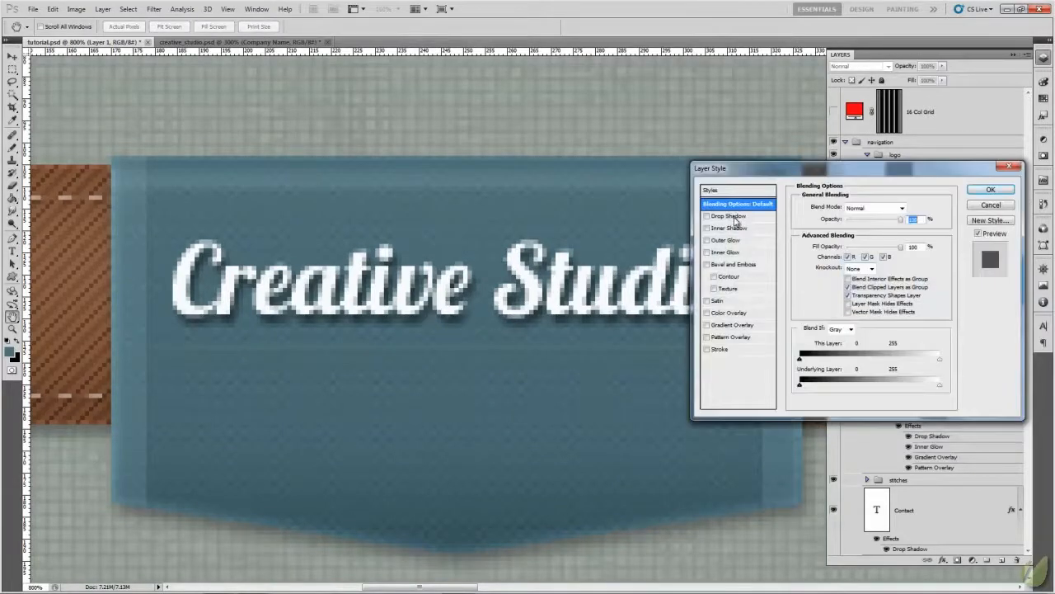
{"action": "left_click", "coordinate": [735, 217]}
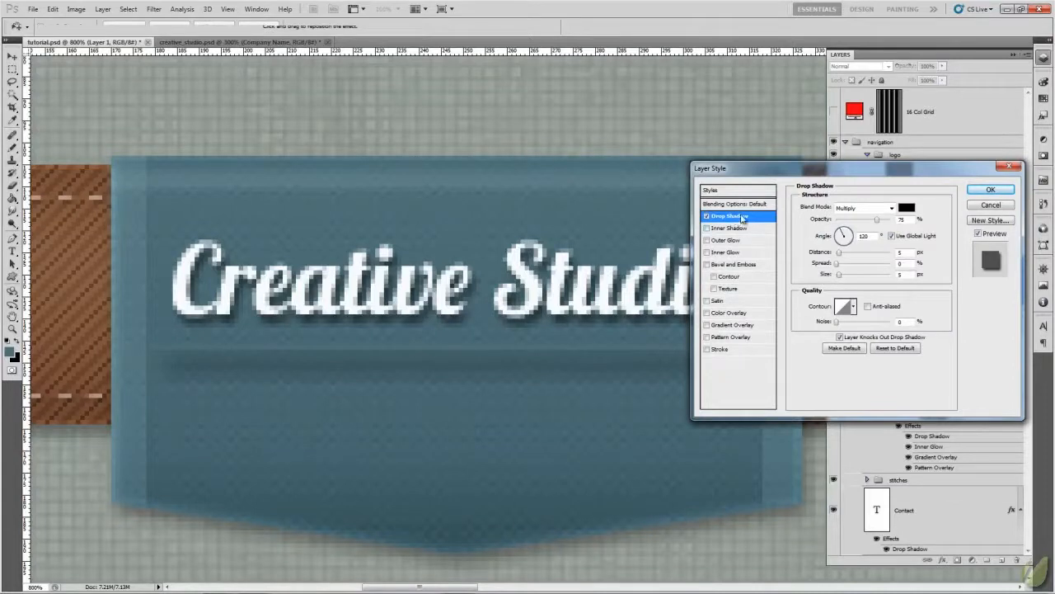
{"action": "left_click", "coordinate": [892, 210]}
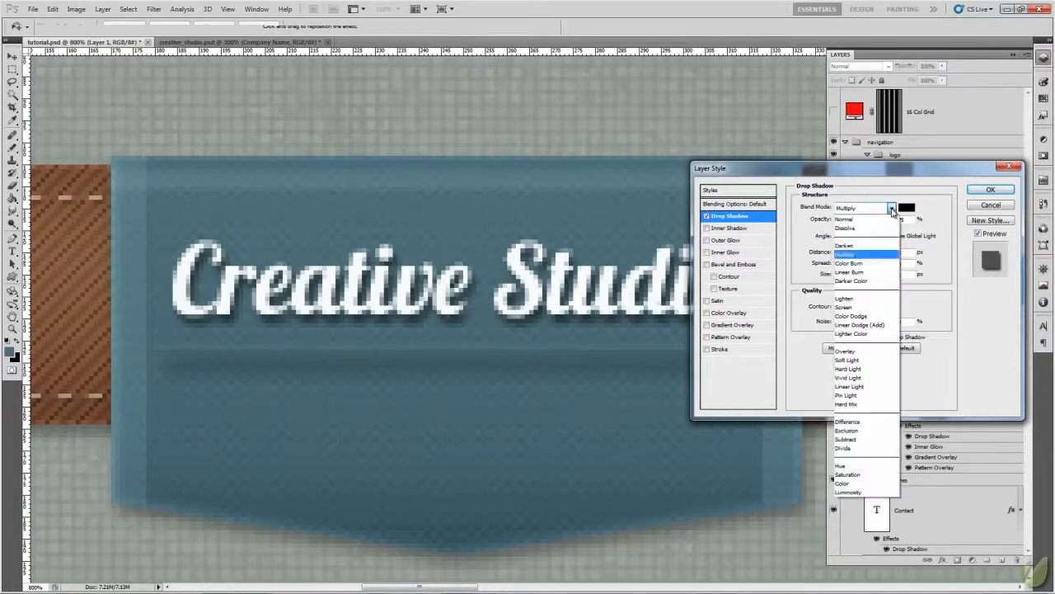
{"action": "left_click", "coordinate": [845, 351]}
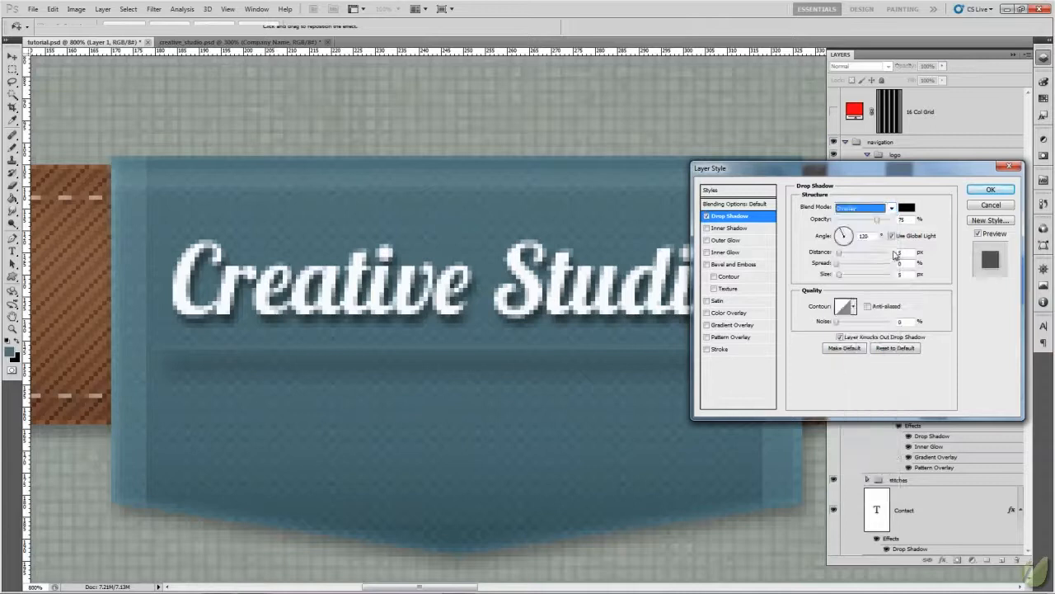
{"action": "left_click", "coordinate": [908, 210]}
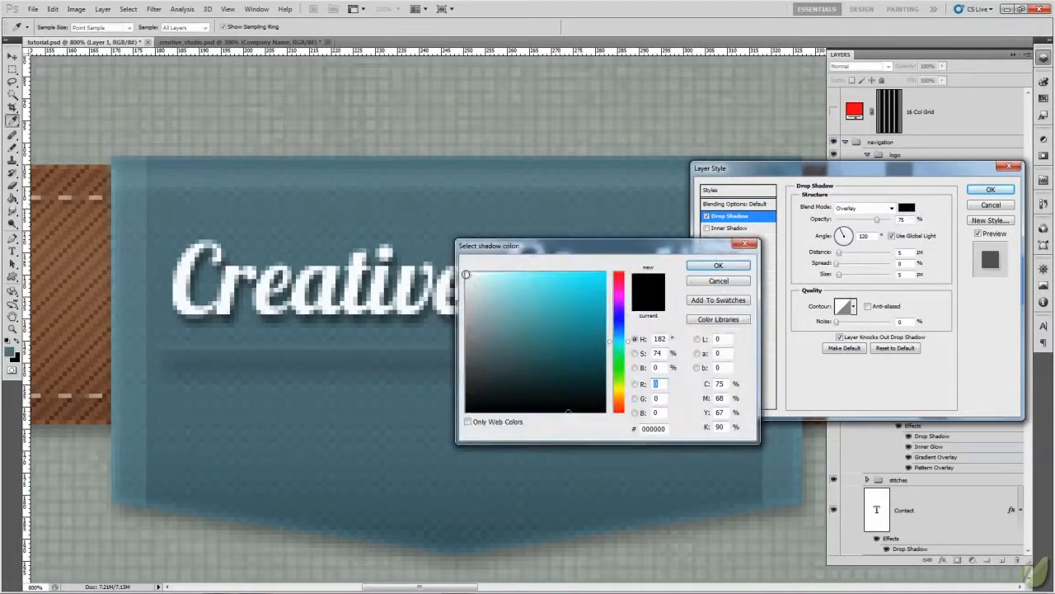
{"action": "left_click", "coordinate": [466, 274]}
{"action": "left_click", "coordinate": [717, 264]}
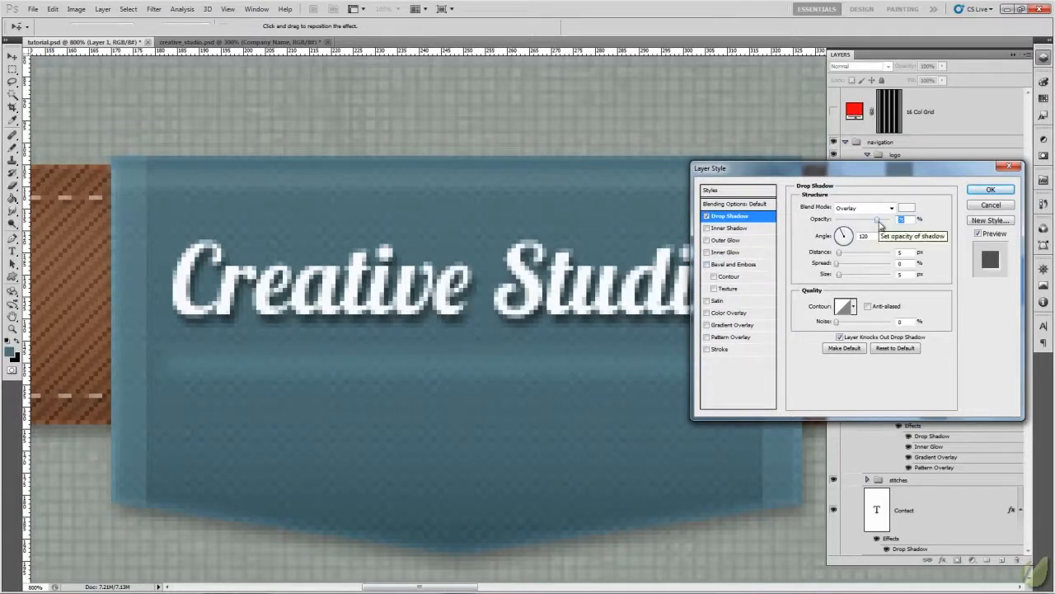
- Set the line's drop shadow to 26% opacity, 1 px distance and 0 px size, and check it on the badge
{"action": "left_click_drag", "start_coordinate": [879, 225], "coordinate": [849, 224]}
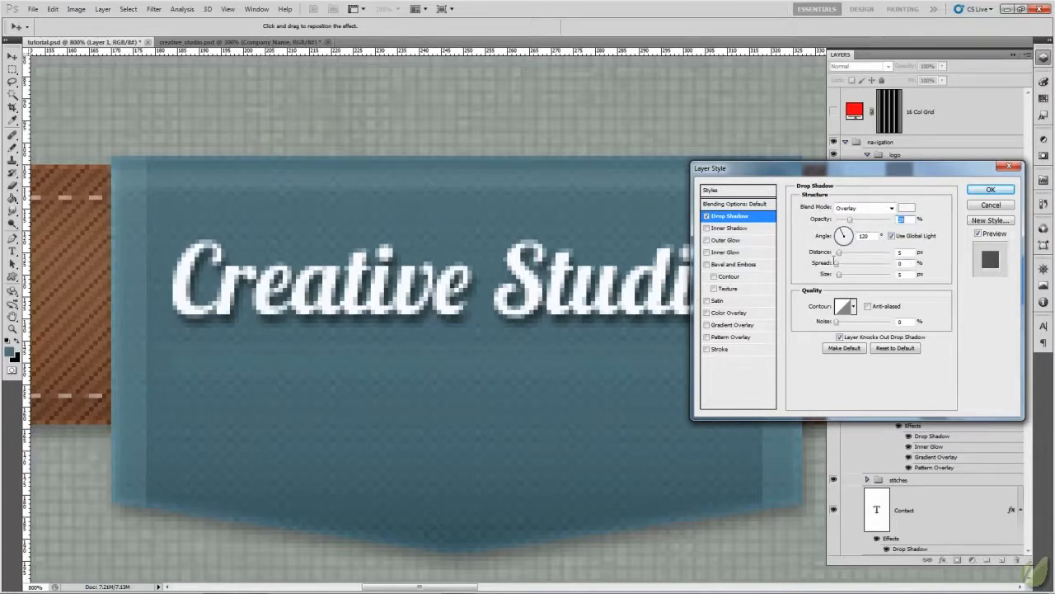
{"action": "left_click", "coordinate": [903, 254]}
{"action": "left_click", "coordinate": [899, 274]}
{"action": "type", "text": "0"}
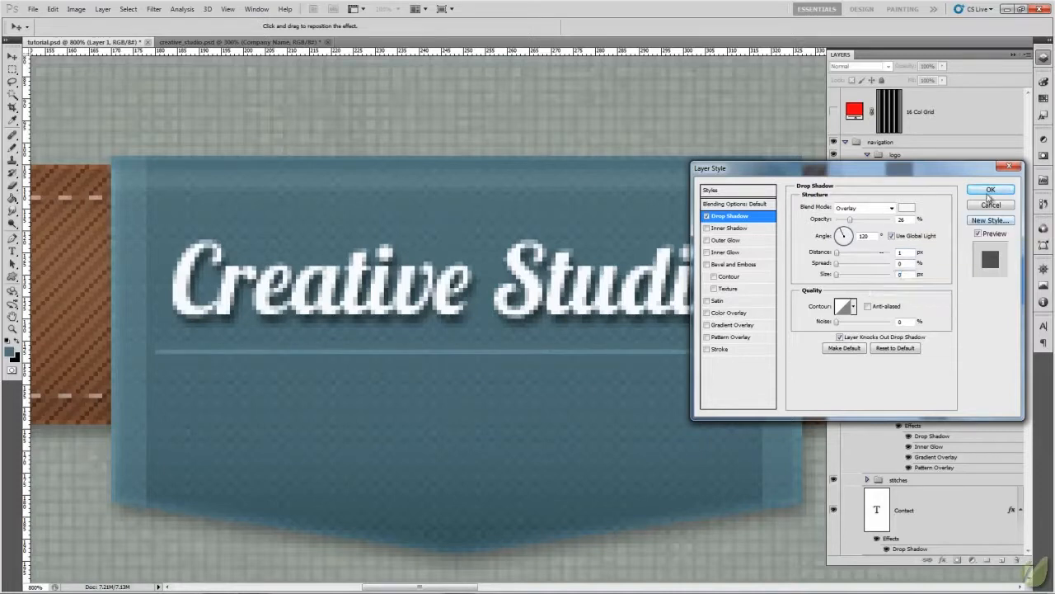
{"action": "left_click_drag", "start_coordinate": [864, 171], "coordinate": [605, 184]}
{"action": "key", "text": "ctrl+minus"}
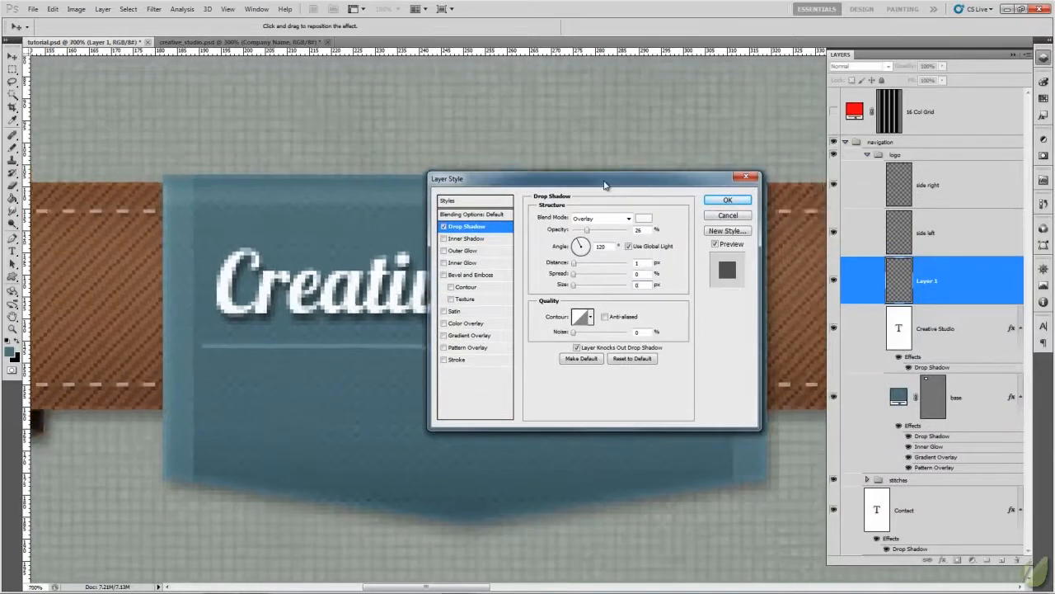
{"action": "key", "text": "ctrl+minus"}
{"action": "key", "text": "ctrl+minus"}
{"action": "key", "text": "ctrl+minus"}
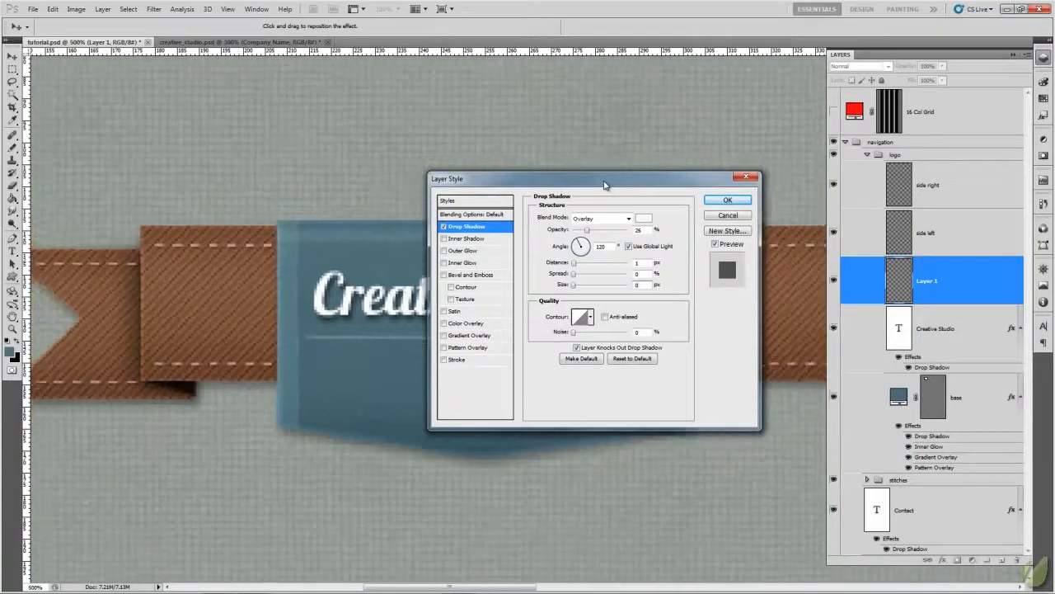
- Add a black inner shadow to the line on Layer 1: Linear Light blending, 24% opacity, 1 px distance and 2 px size
{"action": "left_click_drag", "start_coordinate": [607, 183], "coordinate": [537, 371]}
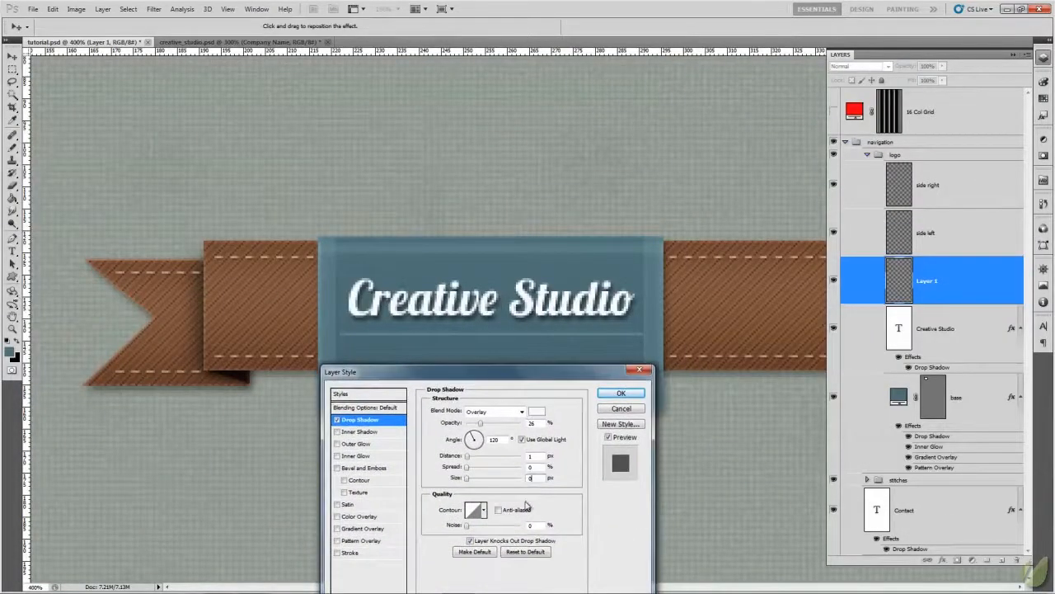
{"action": "left_click", "coordinate": [357, 433]}
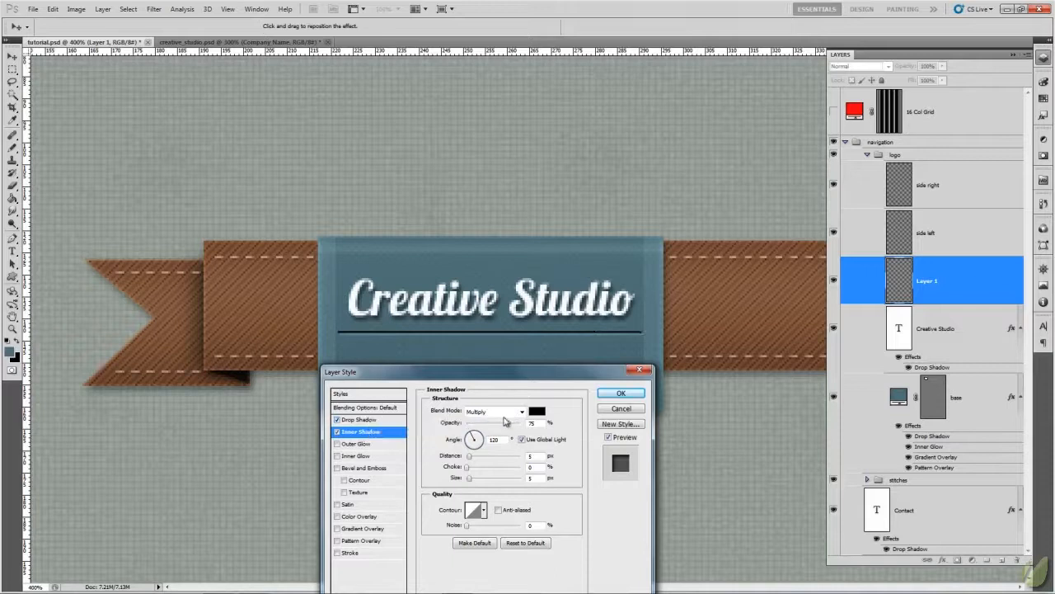
{"action": "left_click", "coordinate": [525, 412]}
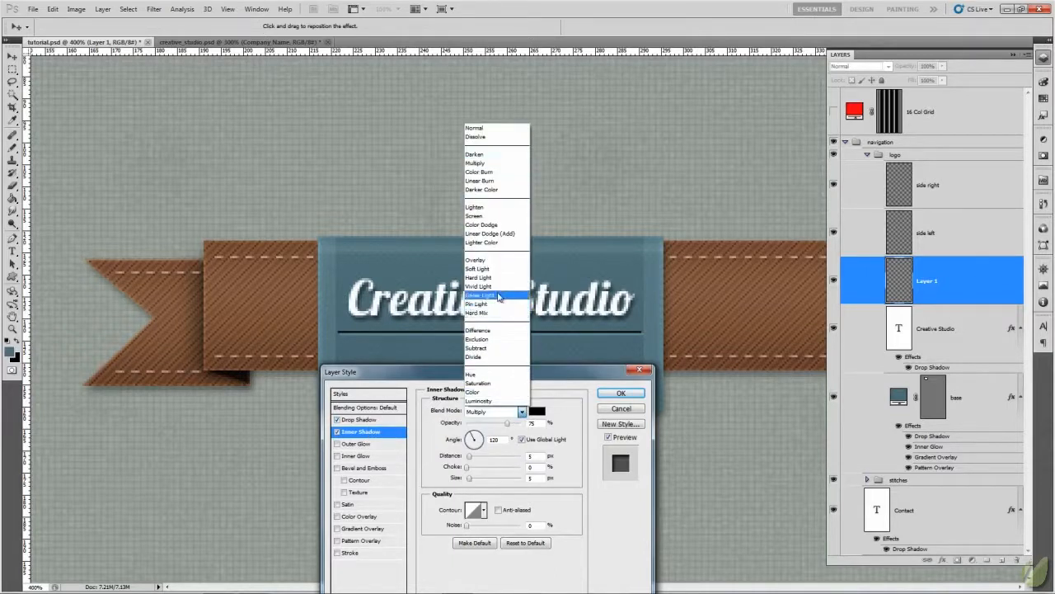
{"action": "left_click", "coordinate": [483, 294]}
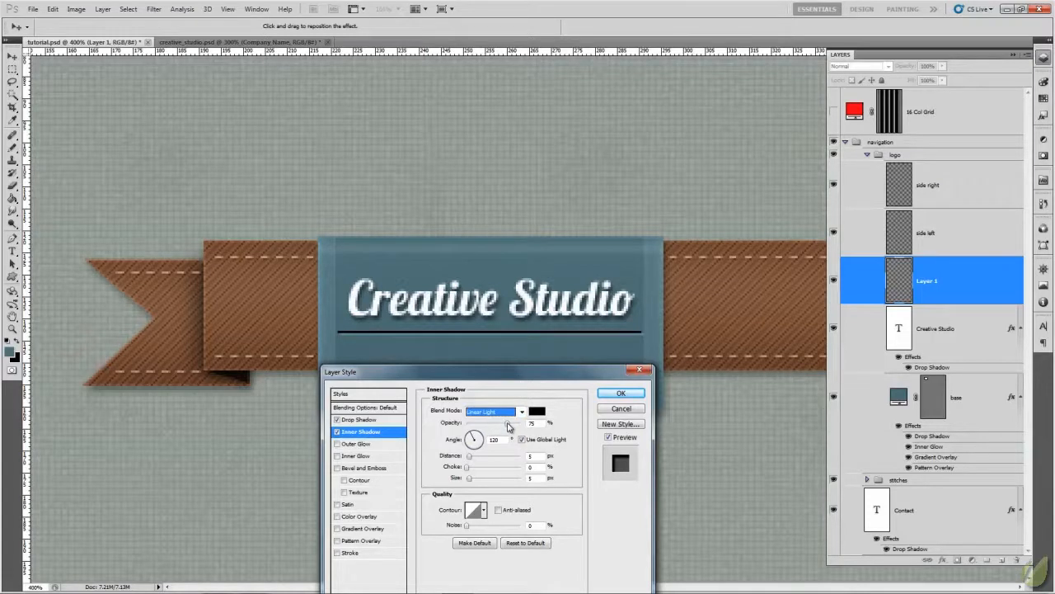
{"action": "left_click_drag", "start_coordinate": [509, 426], "coordinate": [480, 427]}
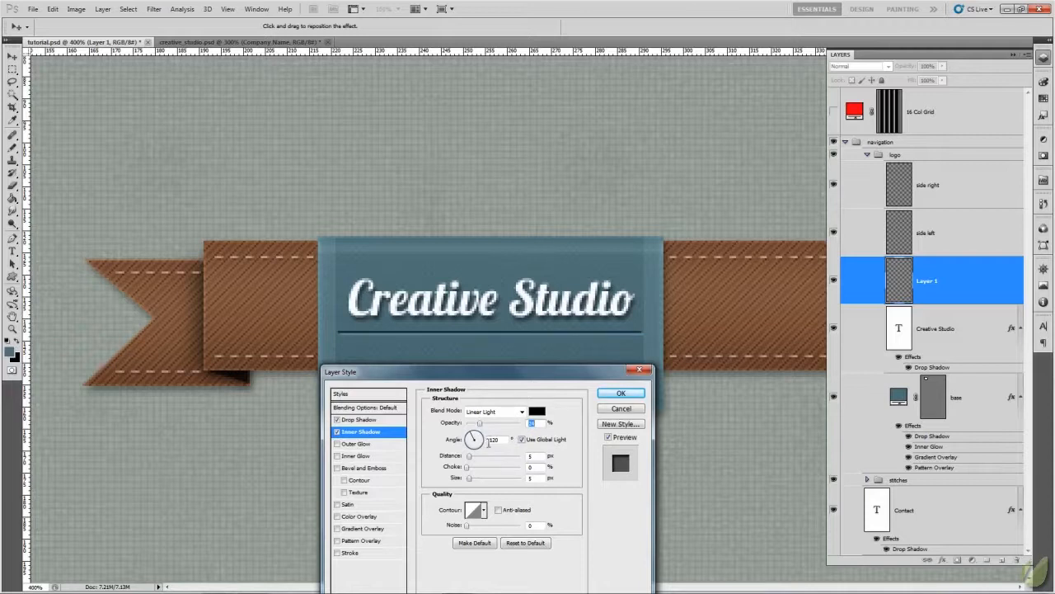
{"action": "double_click", "coordinate": [541, 456]}
{"action": "type", "text": "1"}
{"action": "type", "text": "2"}
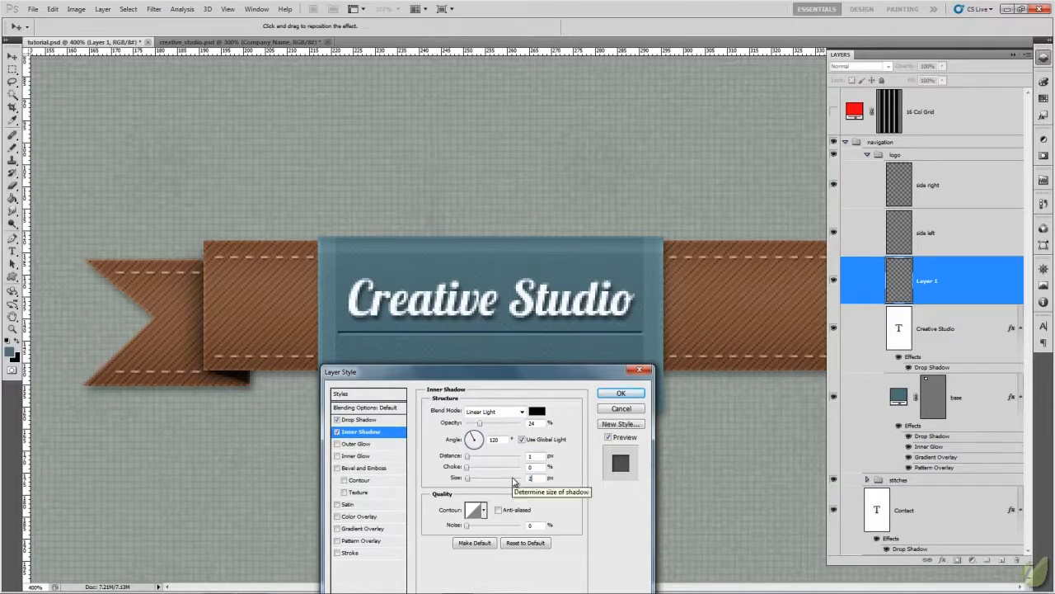
{"action": "left_click", "coordinate": [623, 393]}
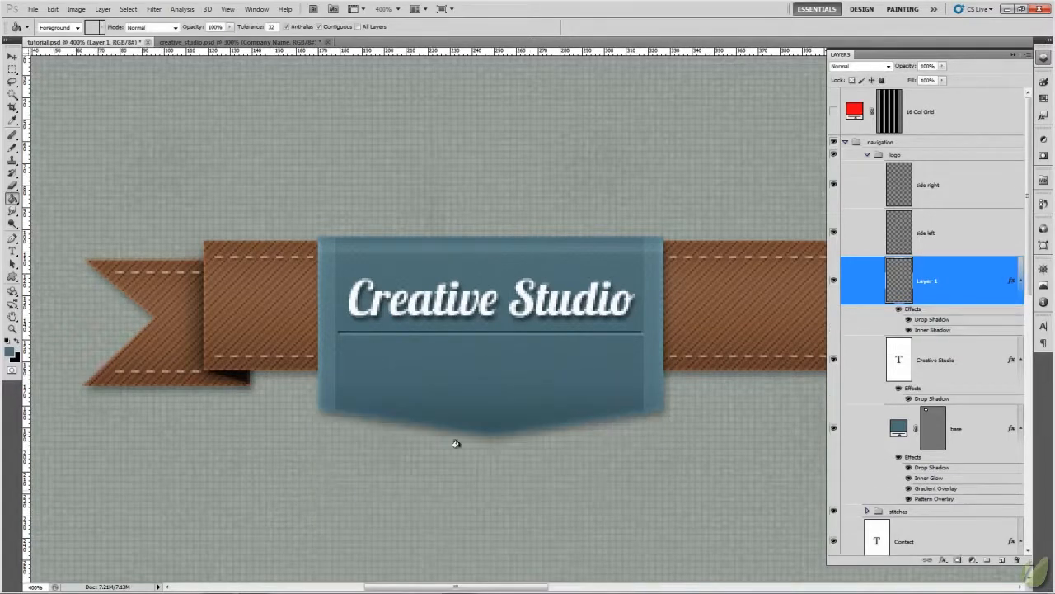
- Duplicate the line on Layer 1 just below the original to form a double divider, checking it against creative_studio.psd
{"action": "left_click", "coordinate": [256, 42]}
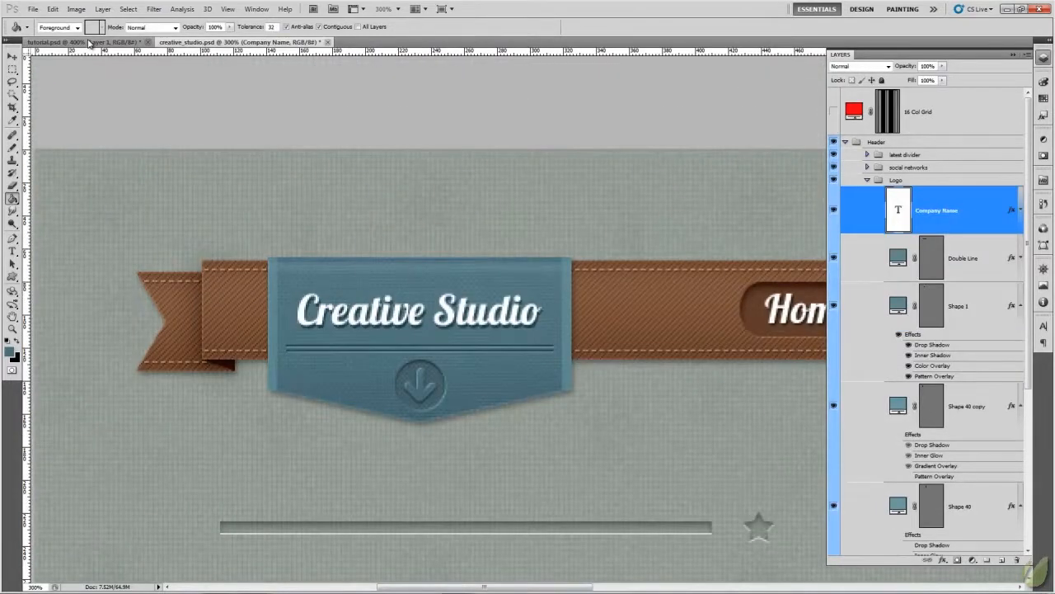
{"action": "left_click", "coordinate": [89, 42]}
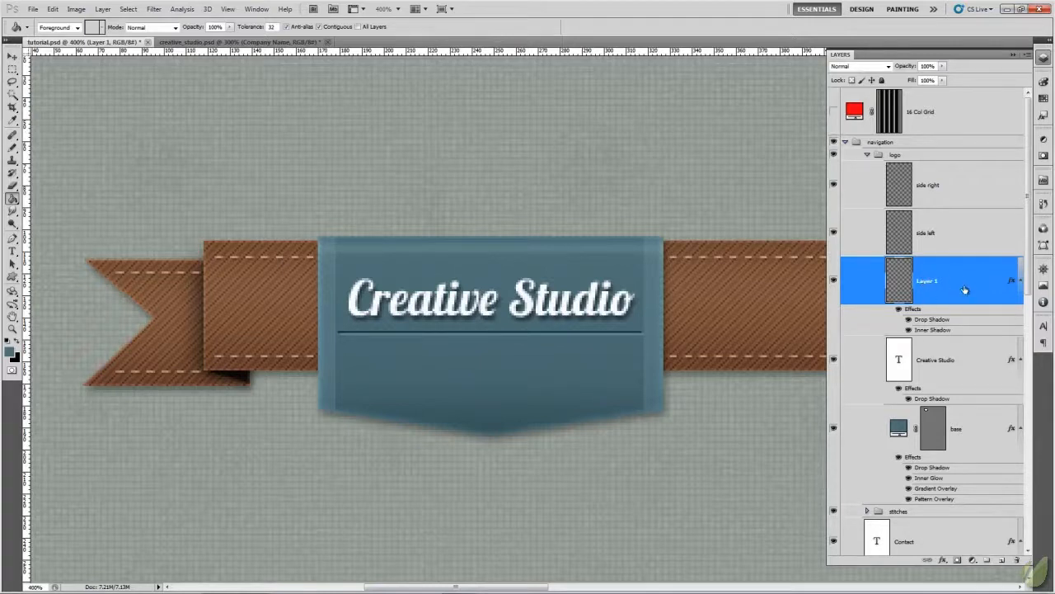
{"action": "left_click", "coordinate": [12, 54]}
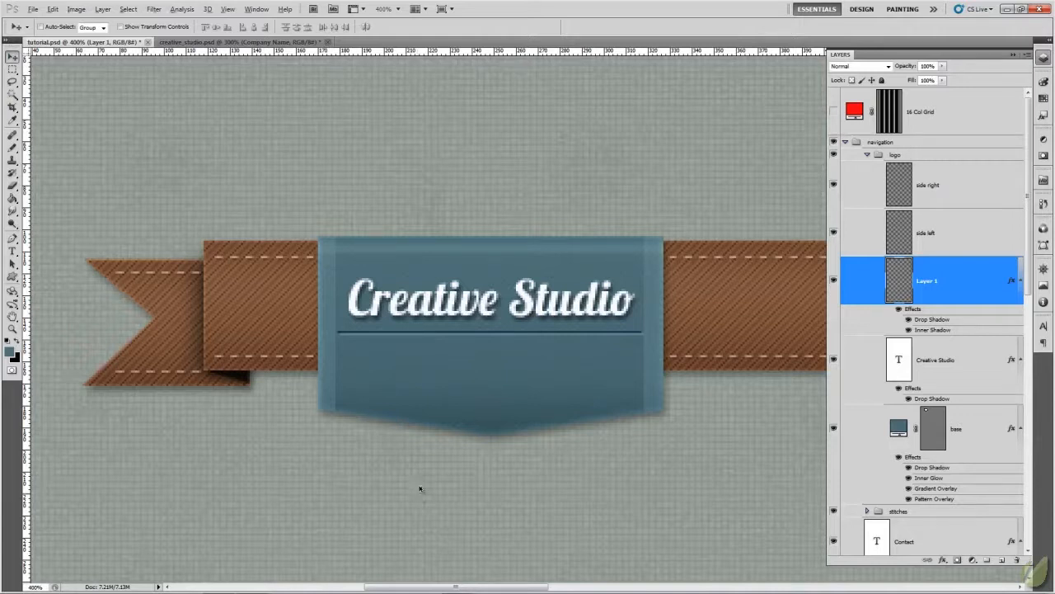
{"action": "key", "text": "alt+Down"}
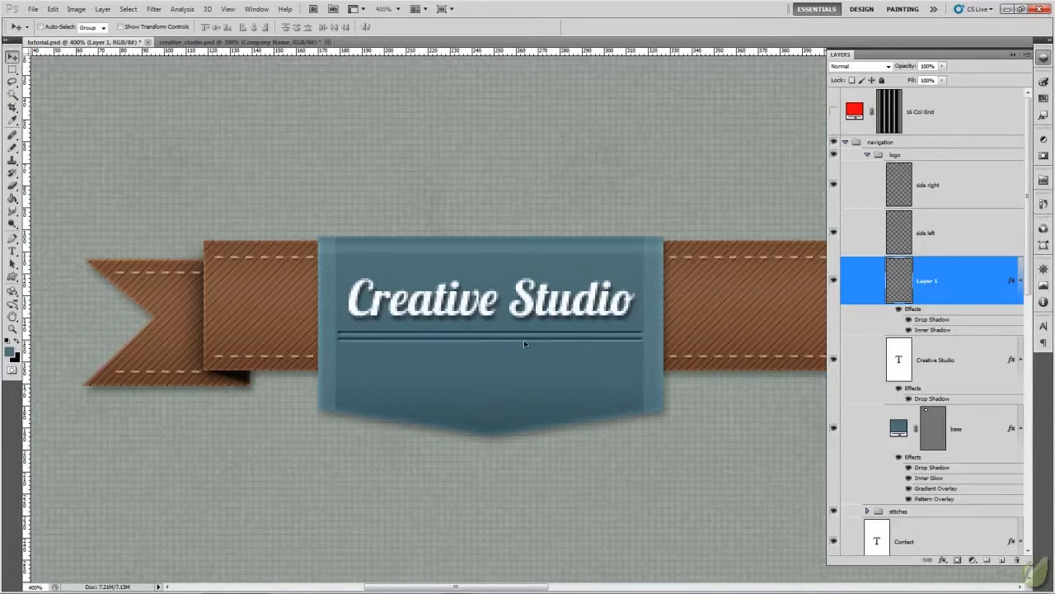
{"action": "left_click", "coordinate": [233, 42]}
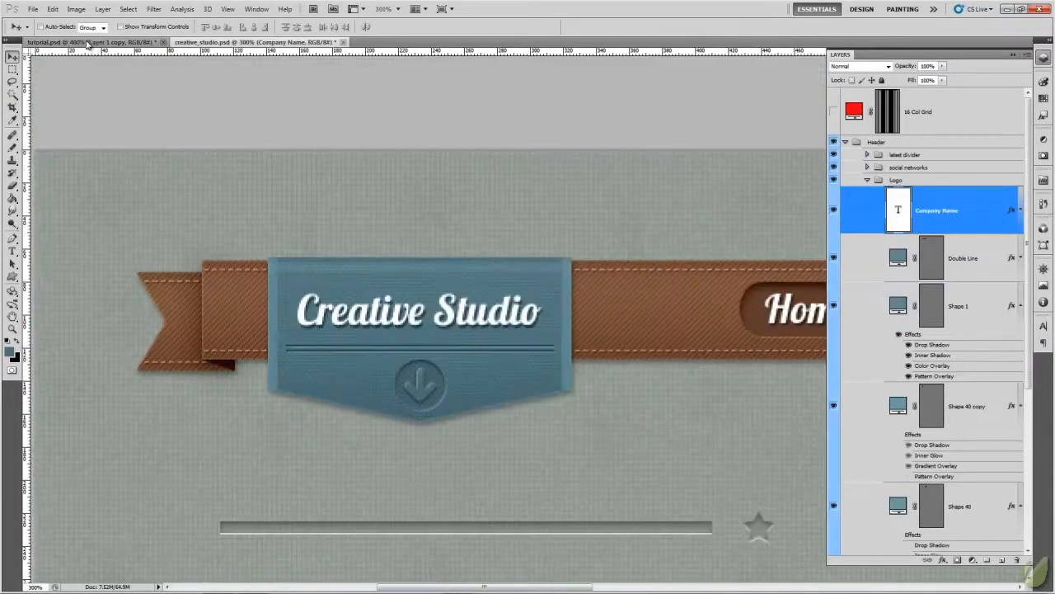
{"action": "left_click", "coordinate": [87, 43]}
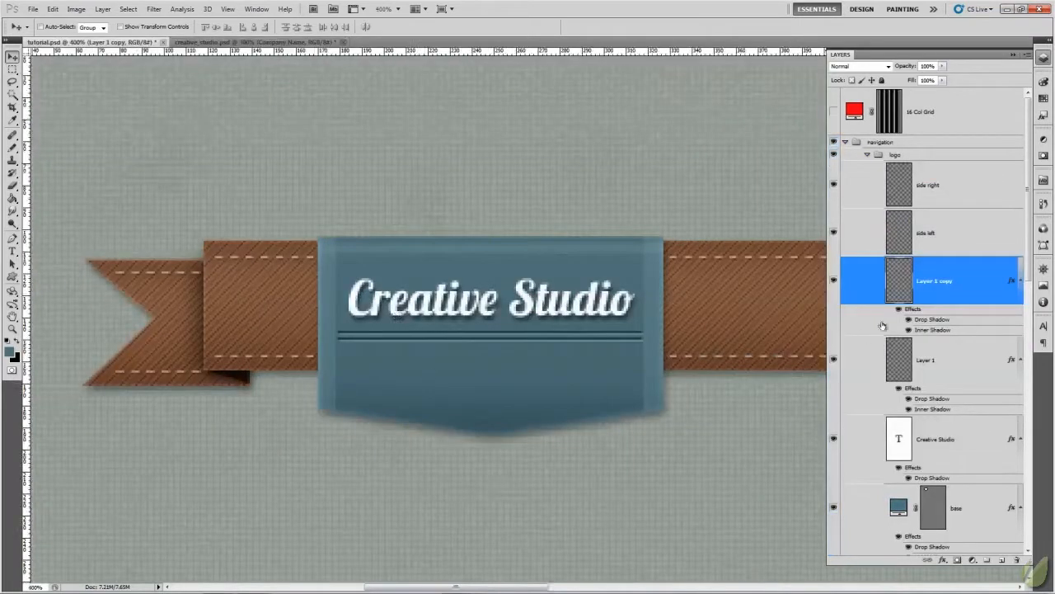
- Narrow both divider lines together slightly from each end, keeping them centred, and compare them with the divider in creative_studio.psd
{"action": "left_click", "coordinate": [946, 355], "text": "shift"}
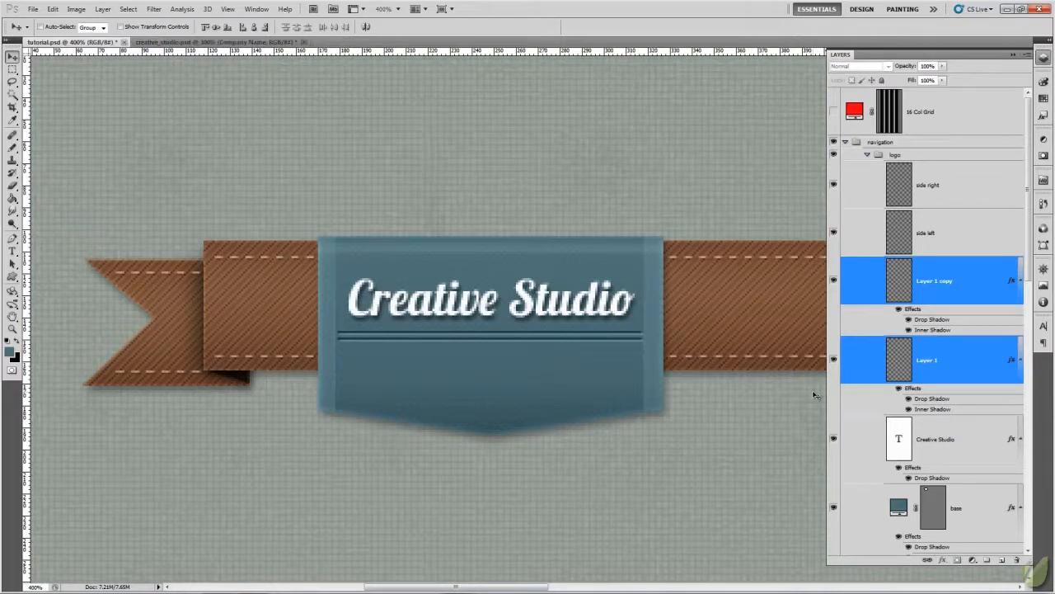
{"action": "key", "text": "ctrl+t"}
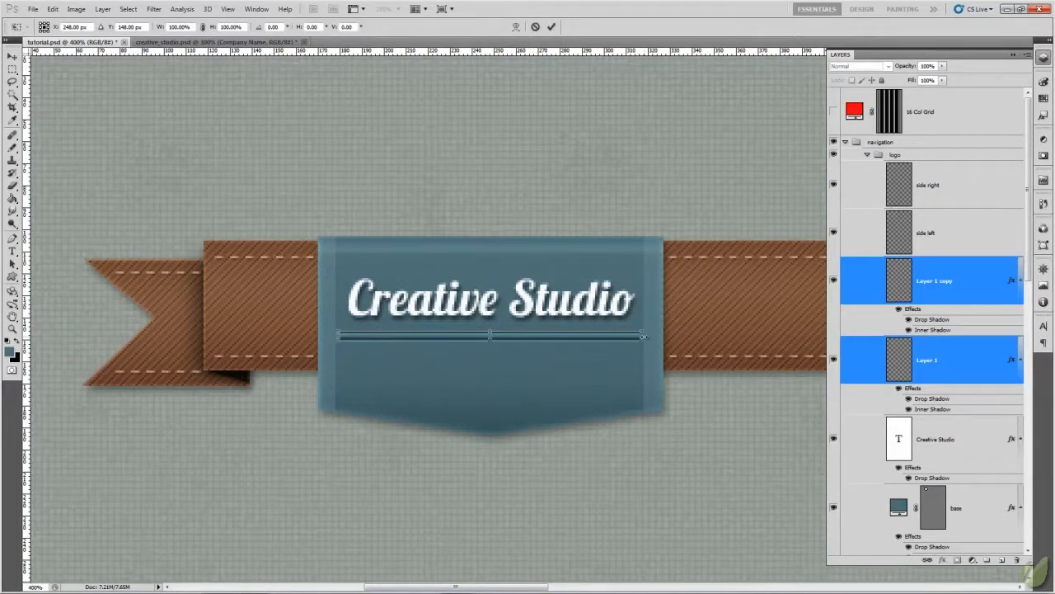
{"action": "left_click_drag", "start_coordinate": [643, 335], "coordinate": [639, 335]}
{"action": "left_click", "coordinate": [551, 27]}
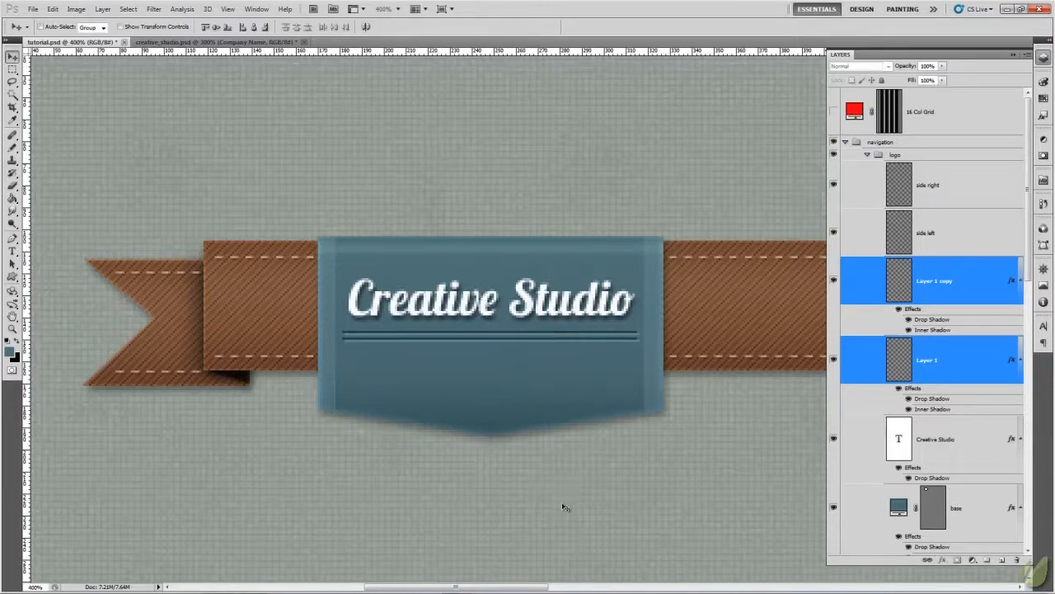
{"action": "left_click", "coordinate": [160, 42]}
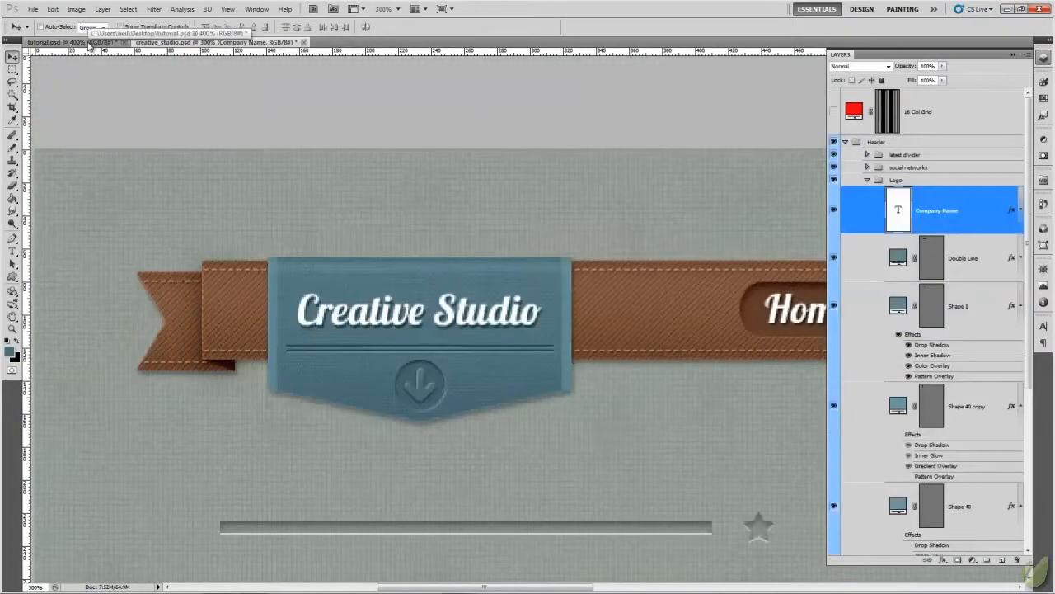
{"action": "left_click", "coordinate": [88, 46]}
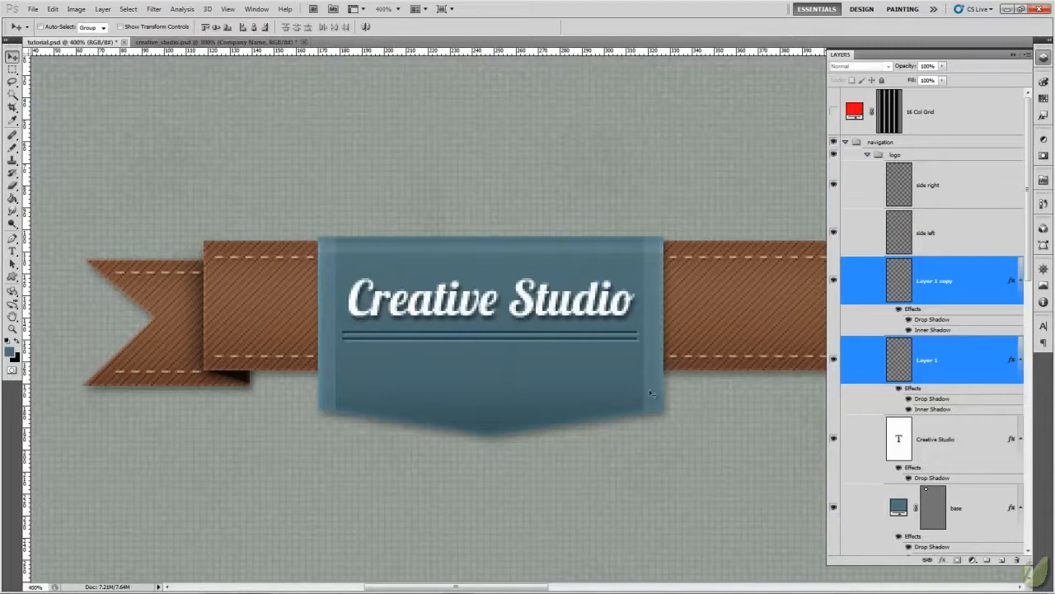
- Nudge both divider lines slightly down, away from the Creative Studio text, and select only the Layer 1 copy layer
{"action": "key", "text": "Down"}
{"action": "key", "text": "Down"}
{"action": "key", "text": "Down"}
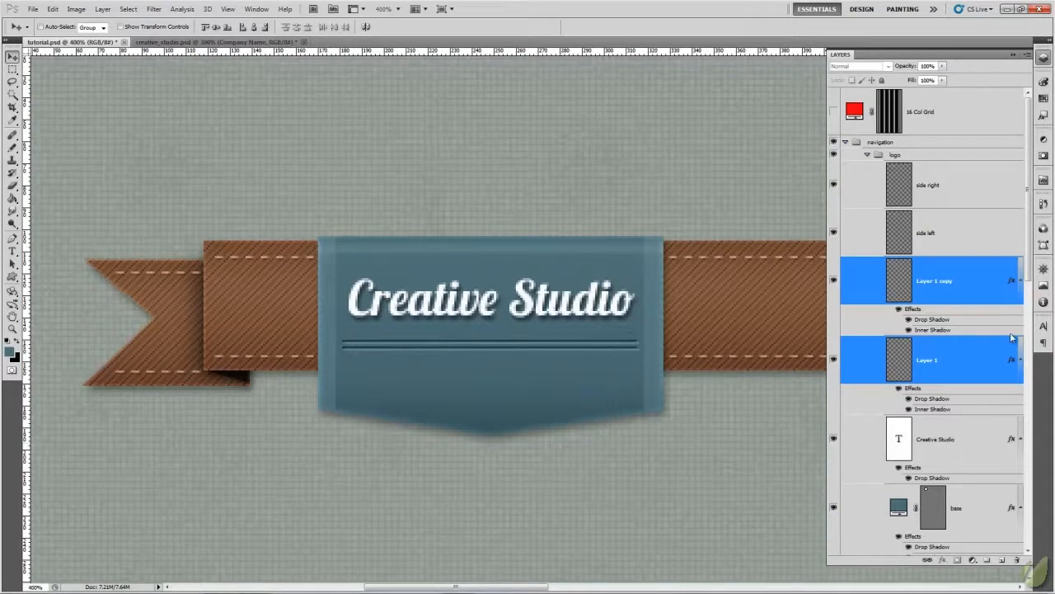
{"action": "left_click", "coordinate": [958, 291]}
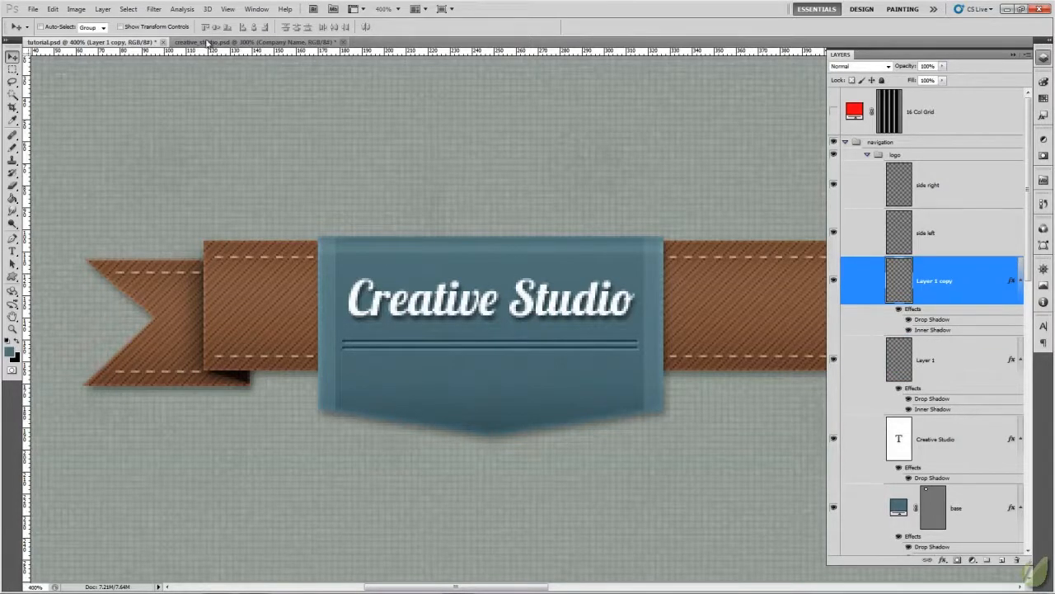
- Switch to creative_studio.psd and look through the custom shape library for a badge icon
{"action": "left_click", "coordinate": [210, 42]}
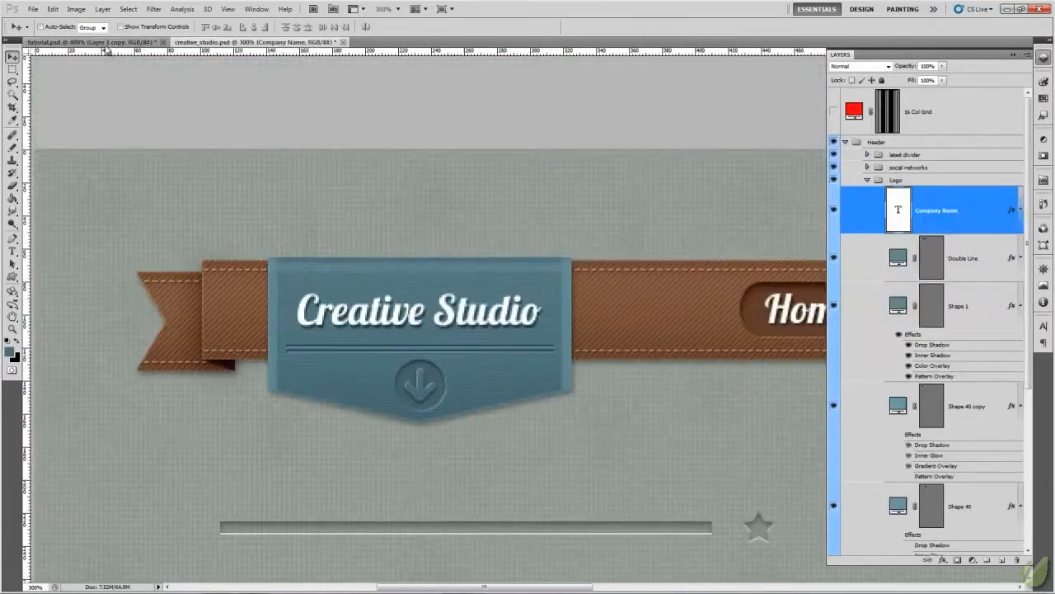
{"action": "left_click", "coordinate": [10, 279]}
{"action": "left_click", "coordinate": [54, 328]}
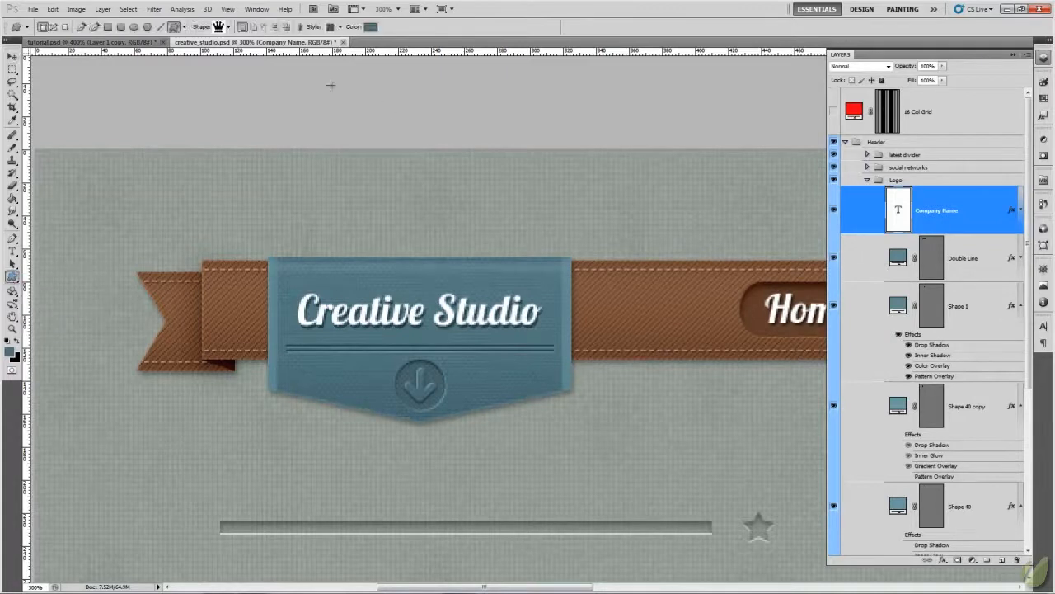
{"action": "left_click", "coordinate": [227, 28]}
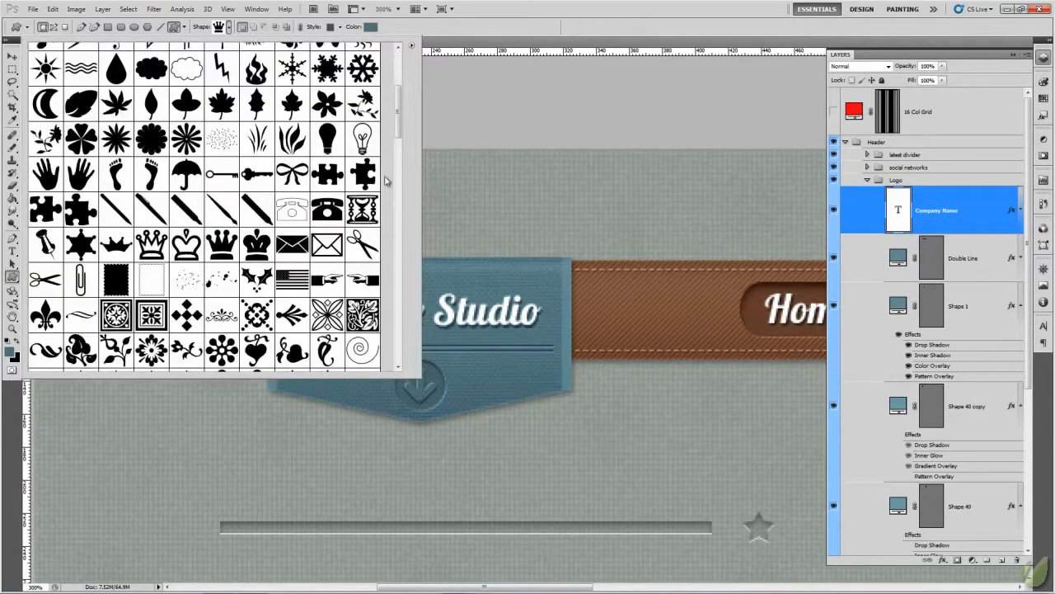
{"action": "scroll", "coordinate": [403, 116], "scroll_direction": "down", "scroll_amount": 1}
{"action": "left_click_drag", "start_coordinate": [403, 116], "coordinate": [399, 262]}
{"action": "left_click", "coordinate": [541, 23]}
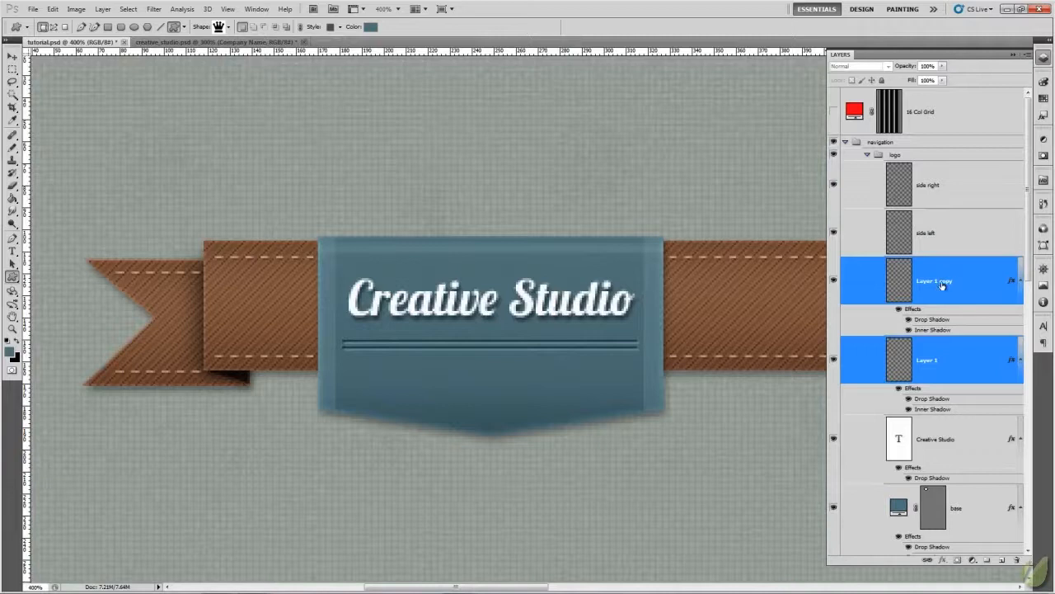
- Rename Layer 1 copy as lines, merge it with Layer 1, and toggle the merged layer's visibility to check it
{"action": "double_click", "coordinate": [943, 285]}
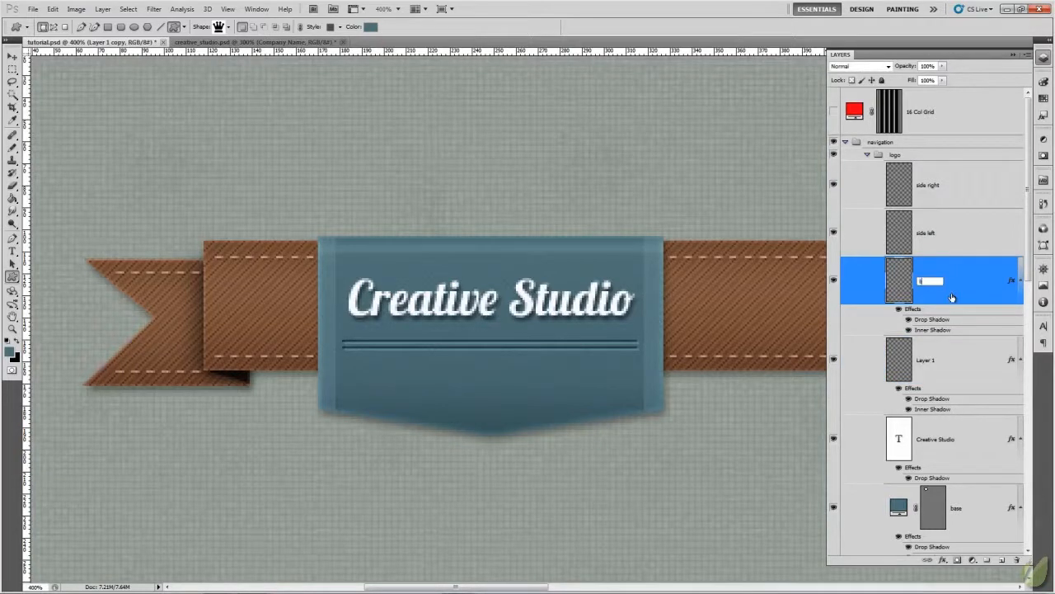
{"action": "key", "text": "Return"}
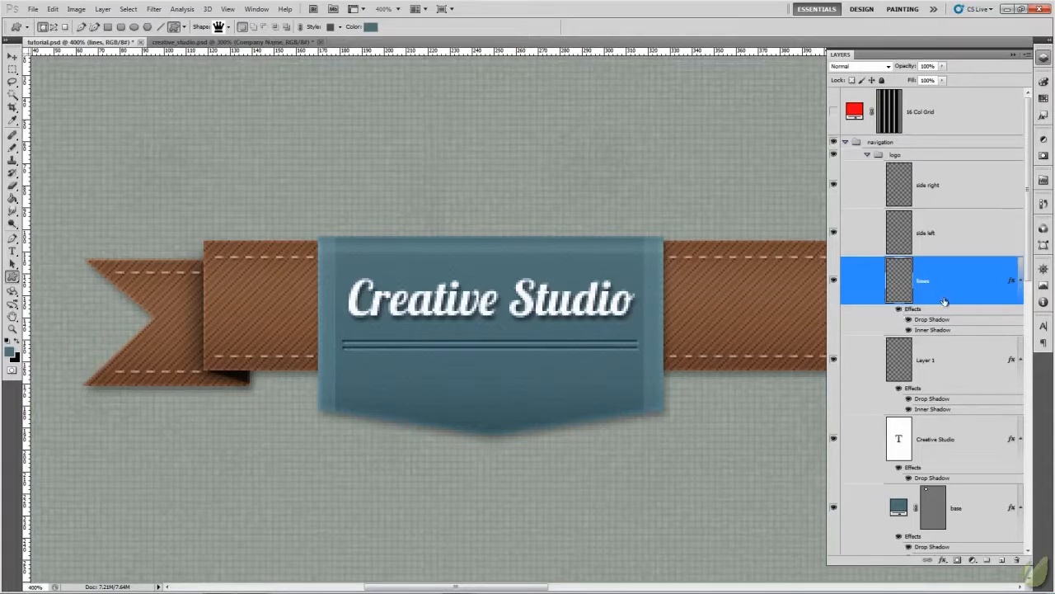
{"action": "left_click", "coordinate": [945, 363], "text": "ctrl"}
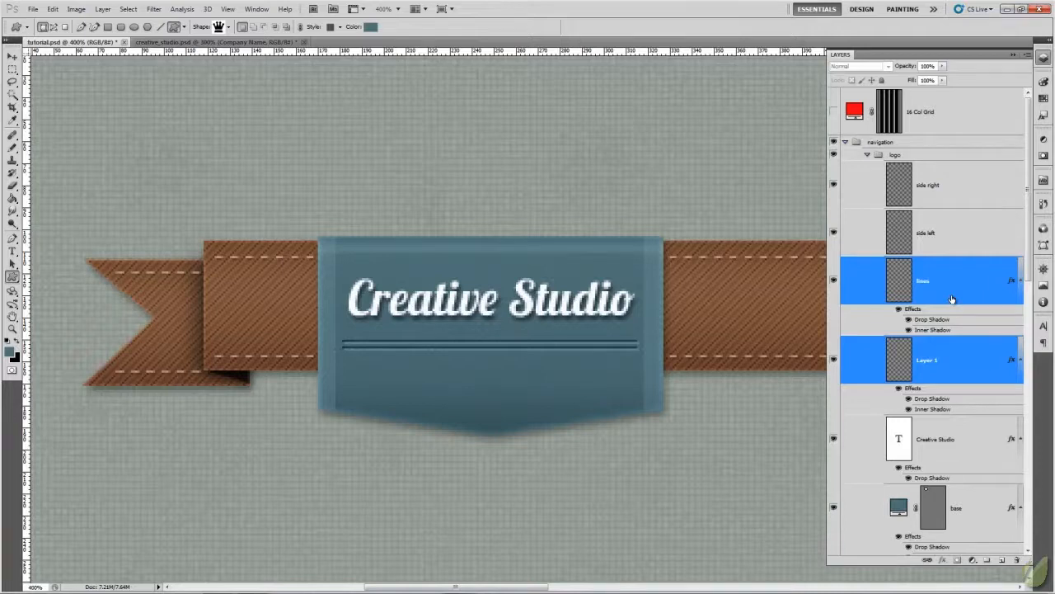
{"action": "key", "text": "ctrl+e"}
{"action": "left_click", "coordinate": [833, 281]}
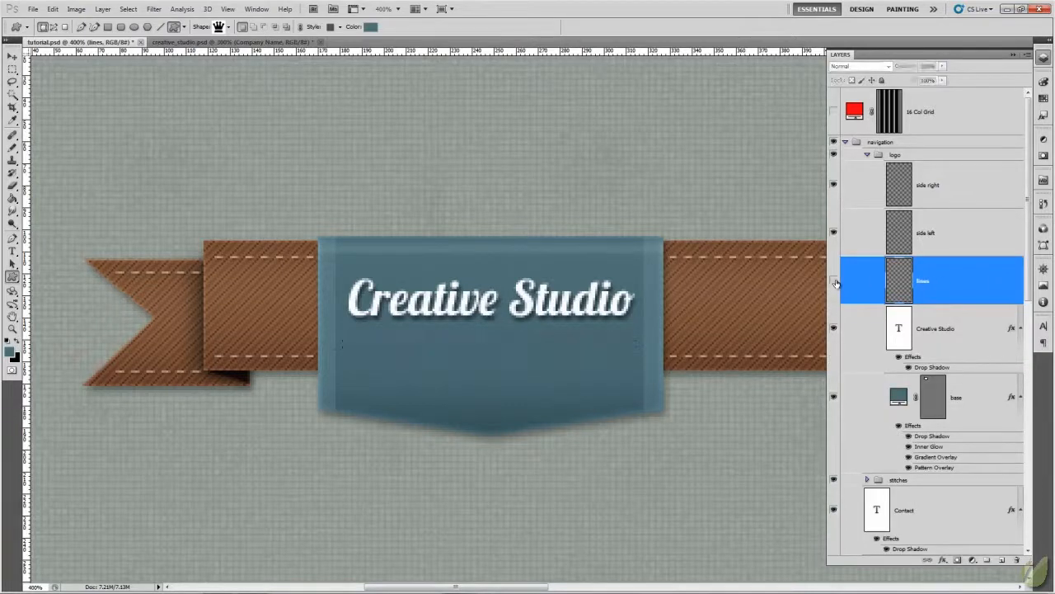
{"action": "left_click", "coordinate": [833, 281]}
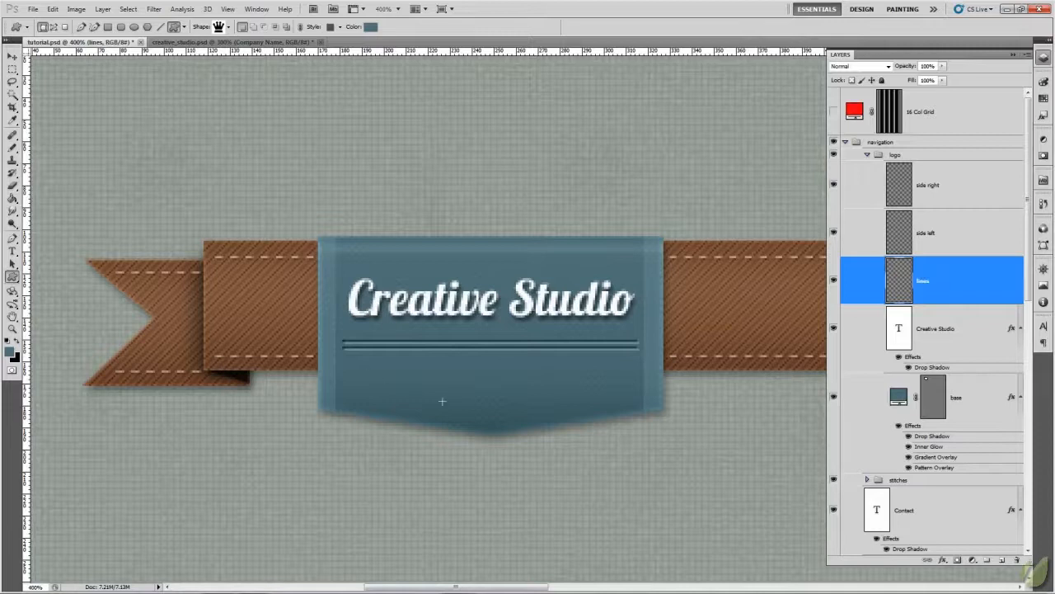
- Compare the badge in tutorial.psd with the finished badge and its arrow emblem in creative_studio.psd
{"action": "left_click", "coordinate": [227, 42]}
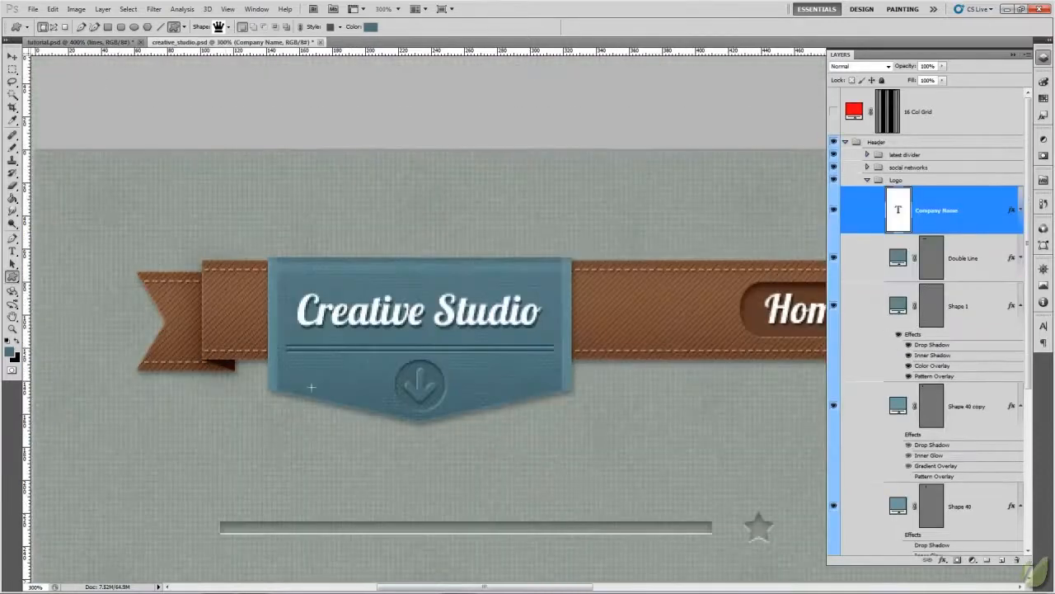
{"action": "left_click", "coordinate": [57, 42]}
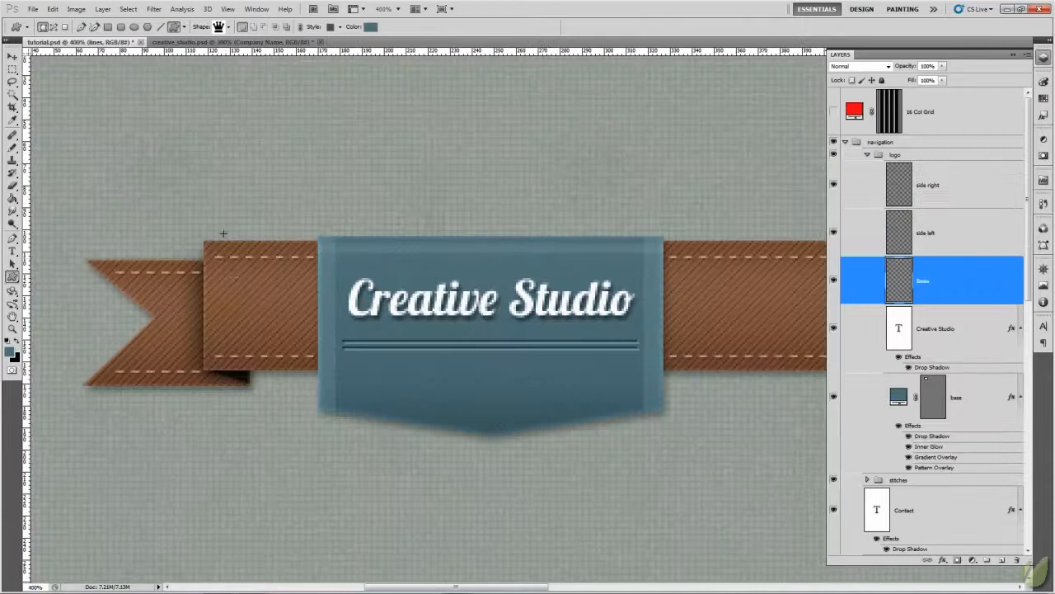
{"action": "left_click", "coordinate": [219, 42]}
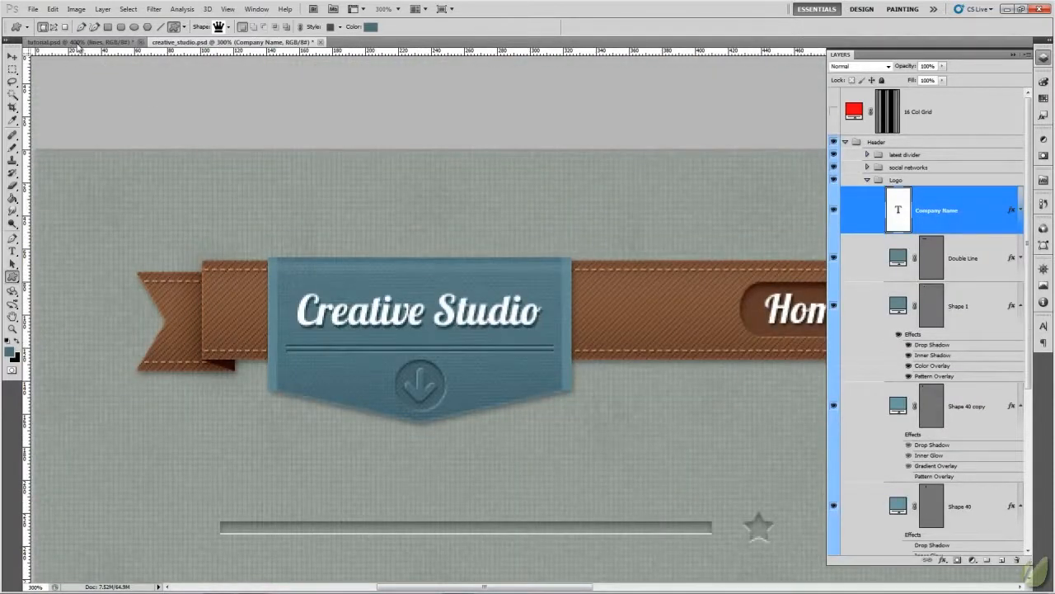
{"action": "left_click", "coordinate": [80, 44]}
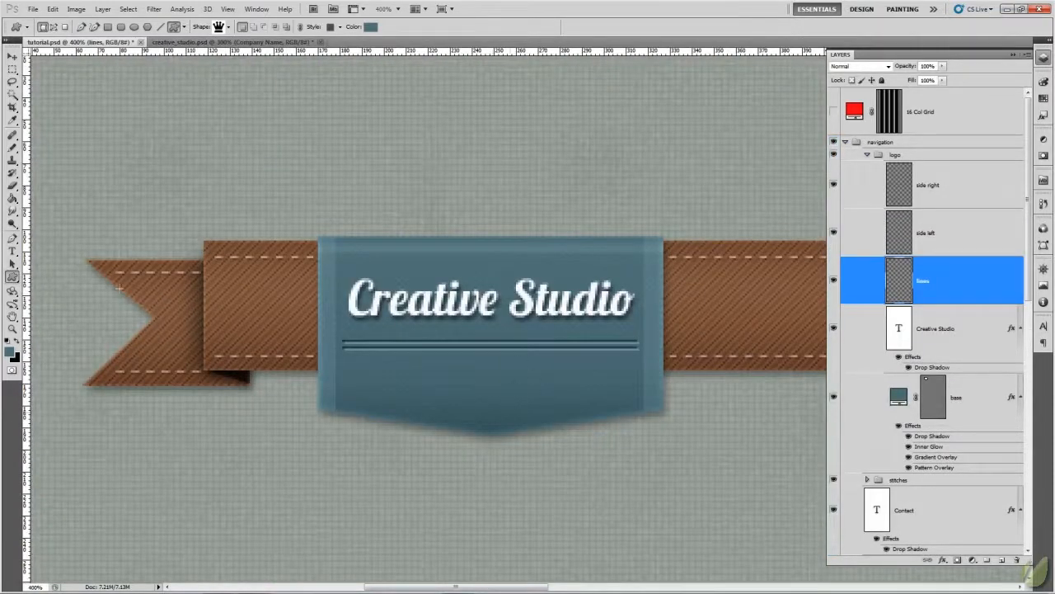
- Draw a small crown custom shape, chosen from the shape library, centred on the badge below the double divider
{"action": "left_click", "coordinate": [11, 278]}
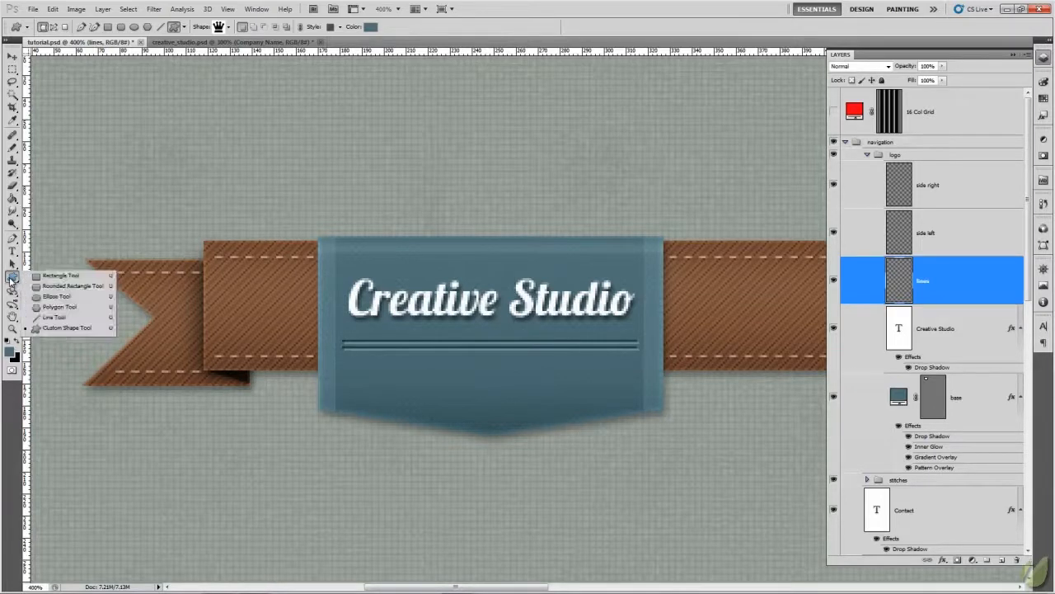
{"action": "left_click", "coordinate": [68, 329]}
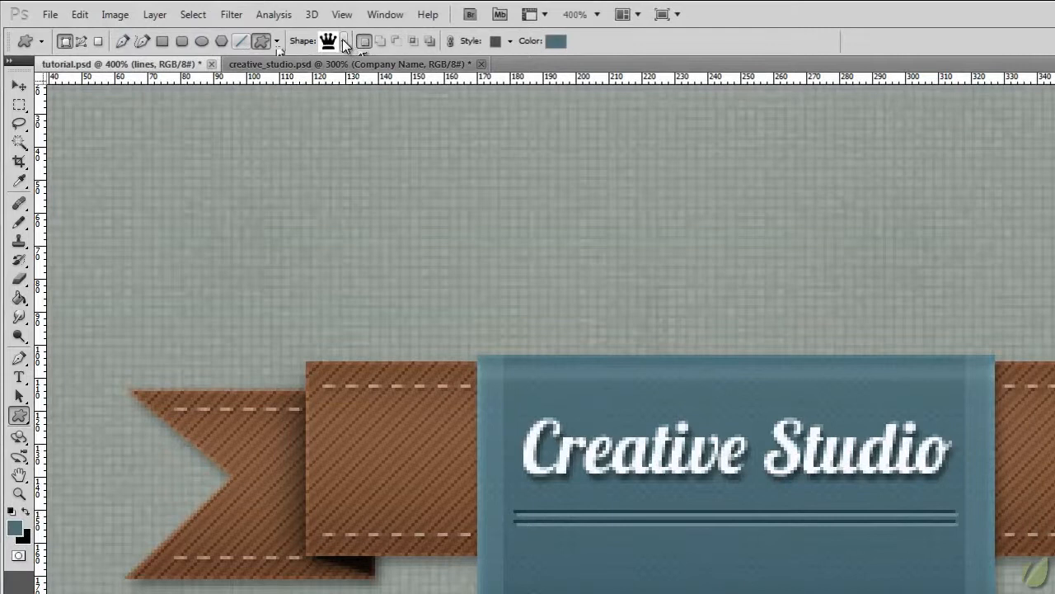
{"action": "left_click", "coordinate": [343, 41]}
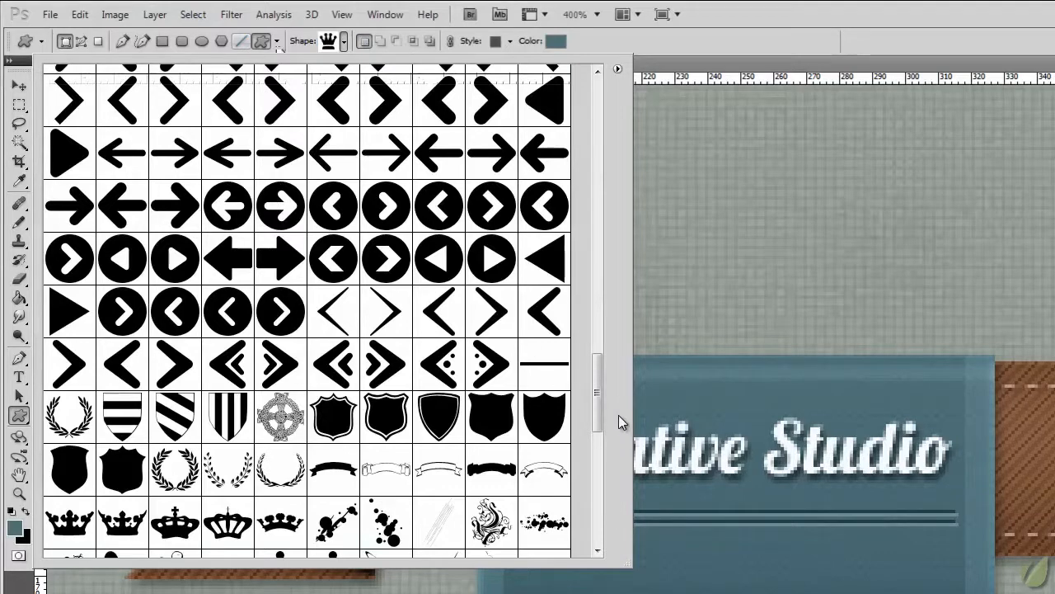
{"action": "left_click_drag", "start_coordinate": [598, 371], "coordinate": [595, 330]}
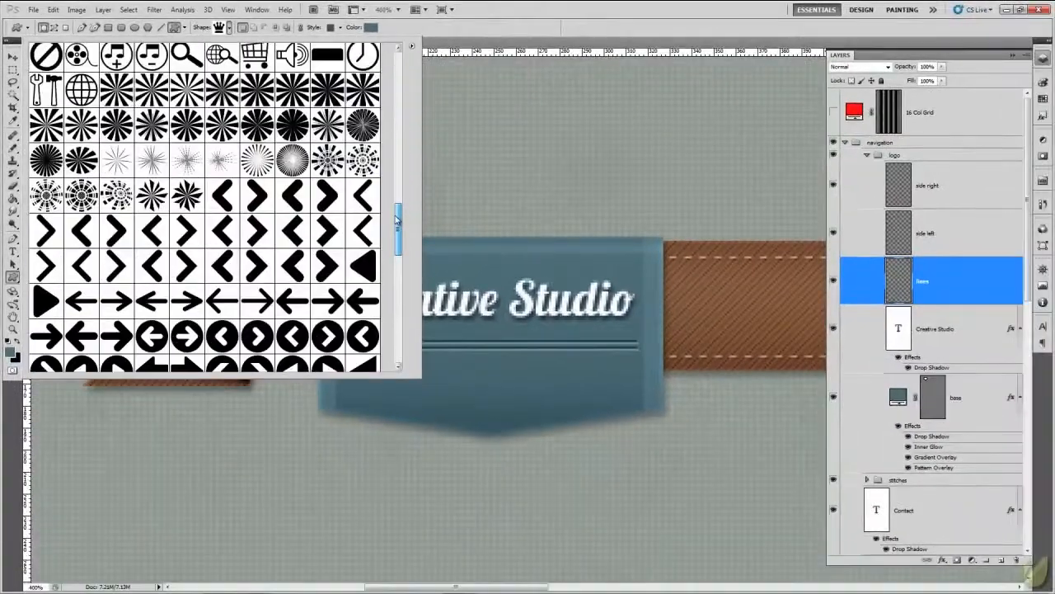
{"action": "left_click_drag", "start_coordinate": [397, 220], "coordinate": [388, 115]}
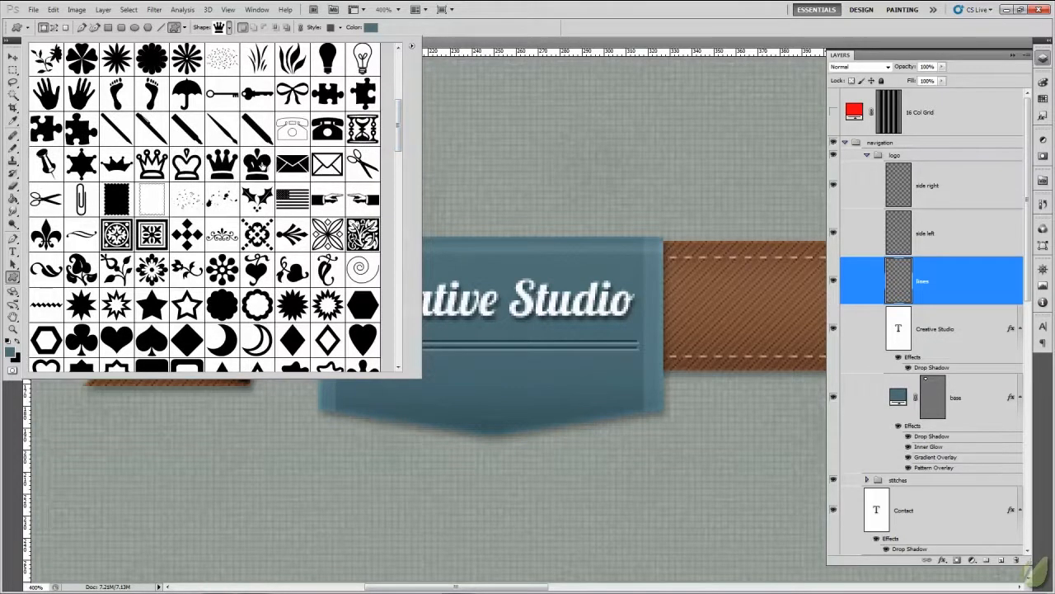
{"action": "left_click", "coordinate": [258, 164]}
{"action": "left_click", "coordinate": [573, 19]}
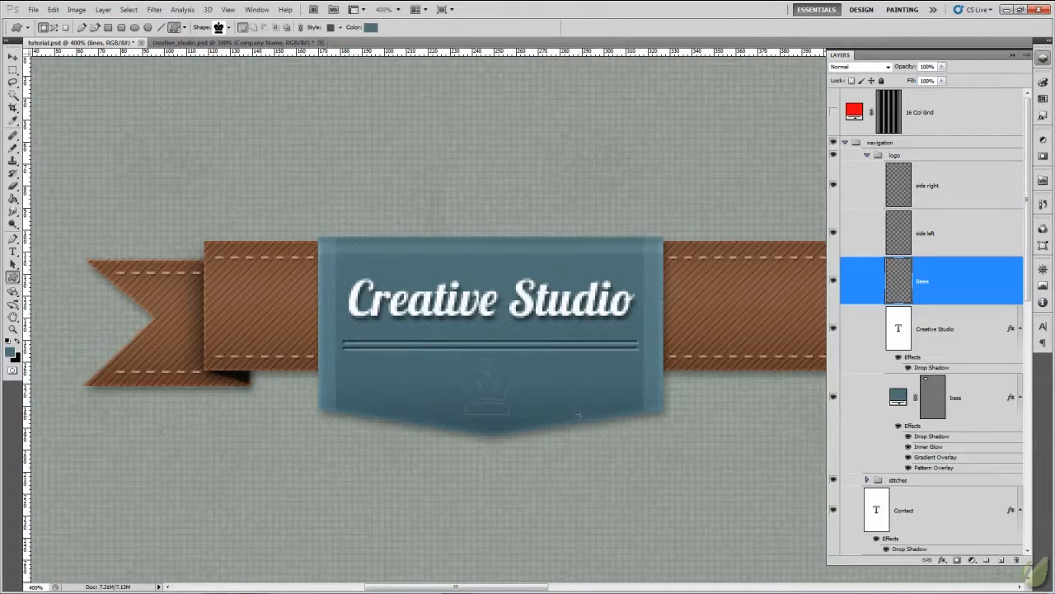
{"action": "left_click_drag", "start_coordinate": [581, 414], "coordinate": [582, 420]}
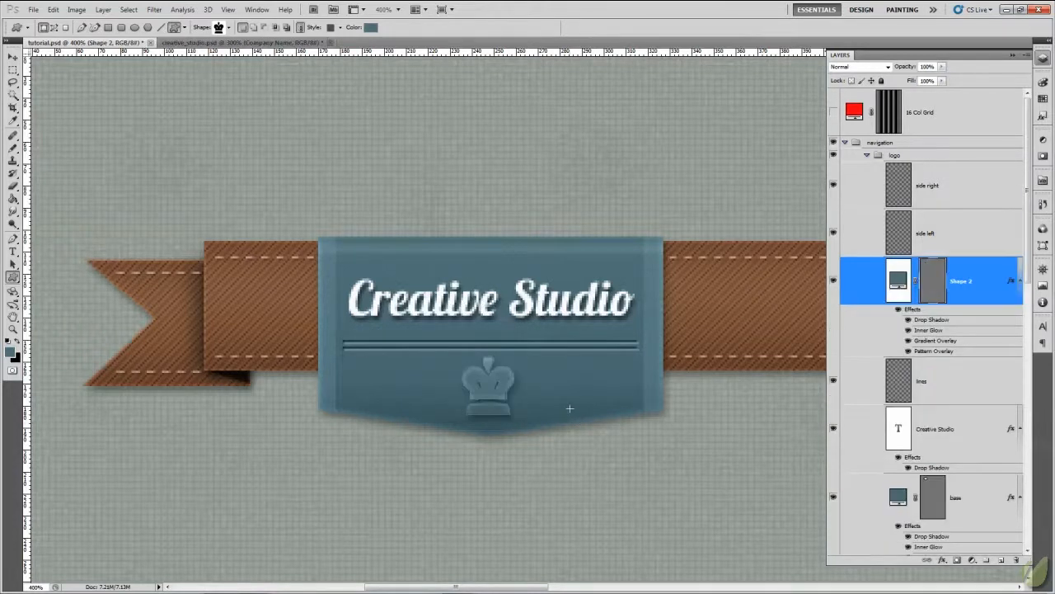
- Clear the inherited layer style from the crown shape layer and check its centring against the guides
{"action": "right_click", "coordinate": [1012, 281]}
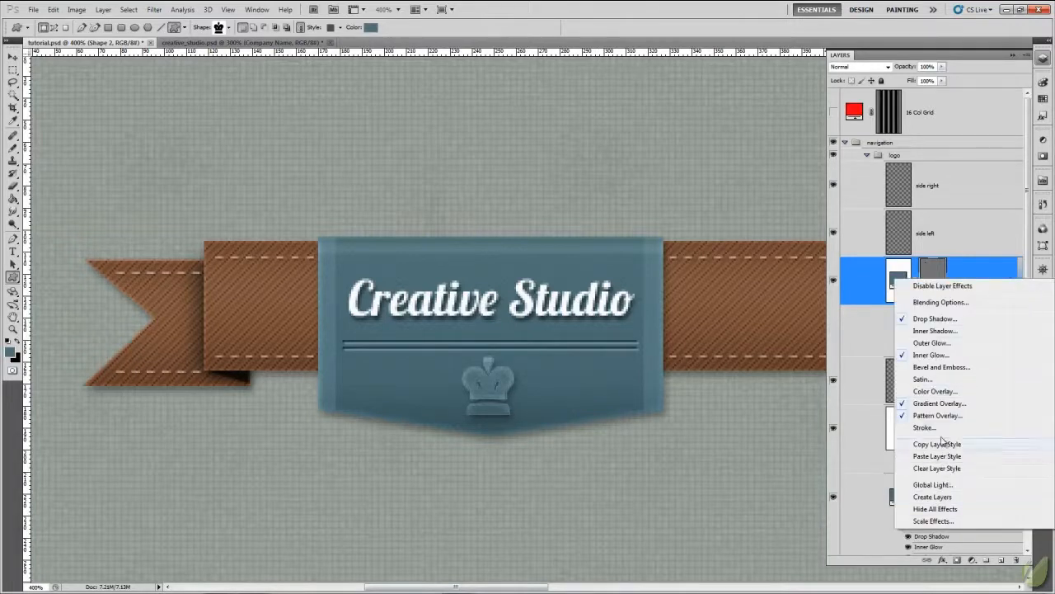
{"action": "left_click", "coordinate": [937, 468]}
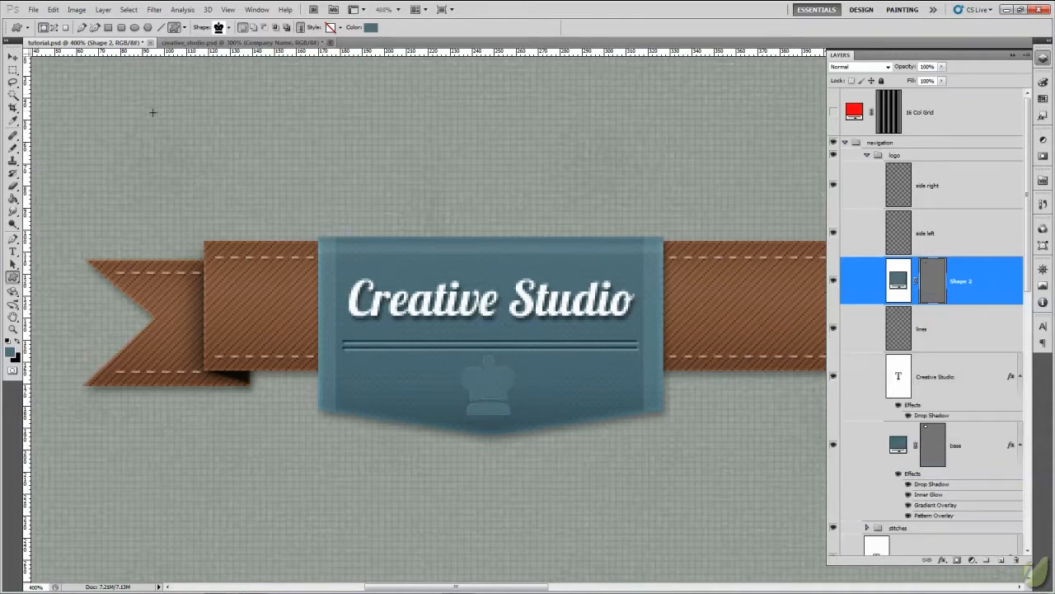
{"action": "key", "text": "ctrl+semicolon"}
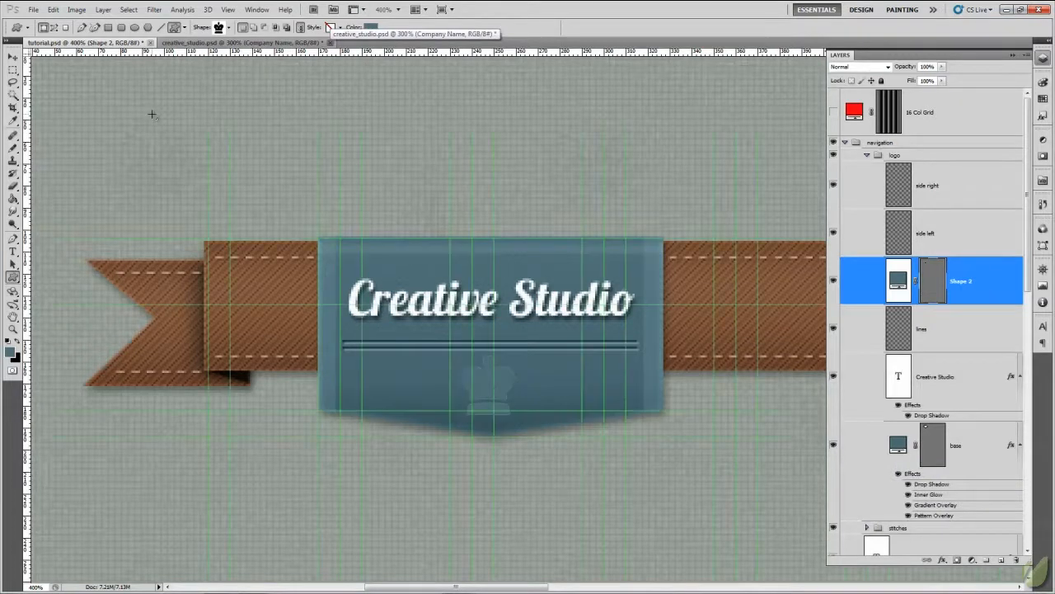
{"action": "key", "text": "ctrl+semicolon"}
{"action": "key", "text": "ctrl+semicolon"}
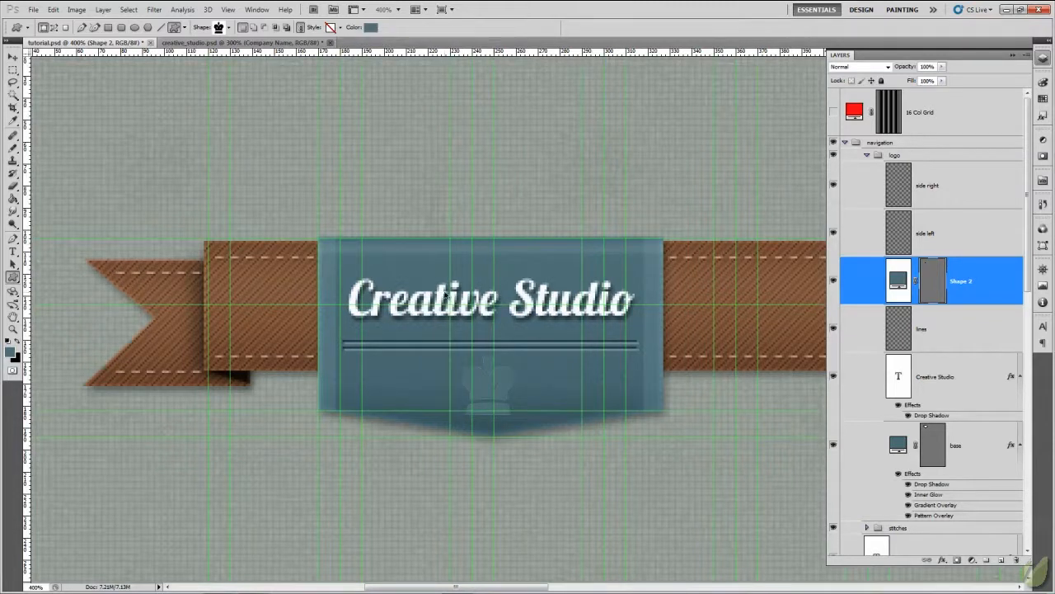
{"action": "key", "text": "ctrl+semicolon"}
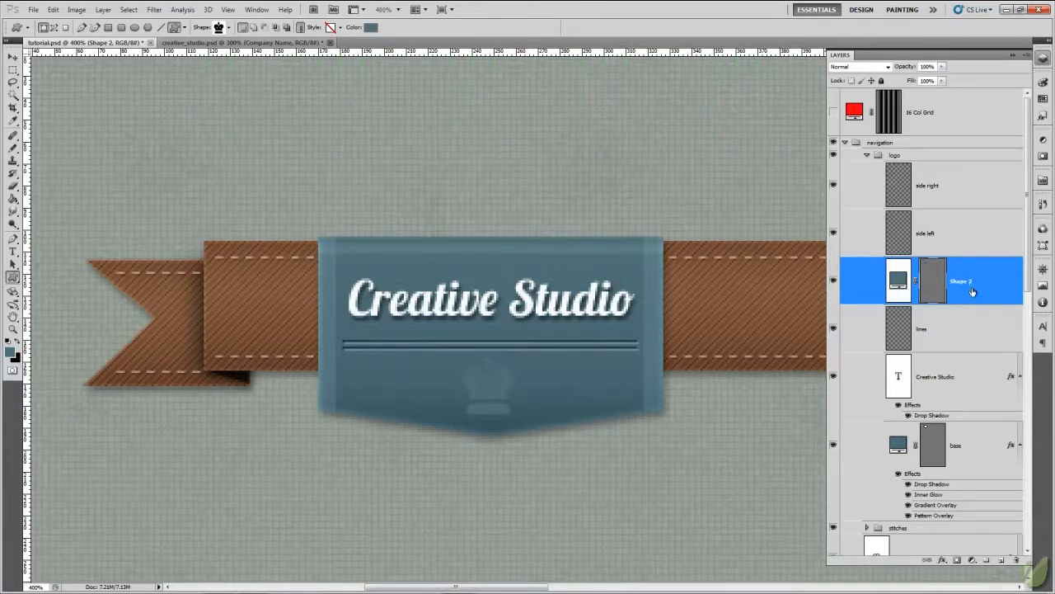
- Add a white drop shadow with the Overlay blend mode to the crown shape layer
{"action": "right_click", "coordinate": [906, 283]}
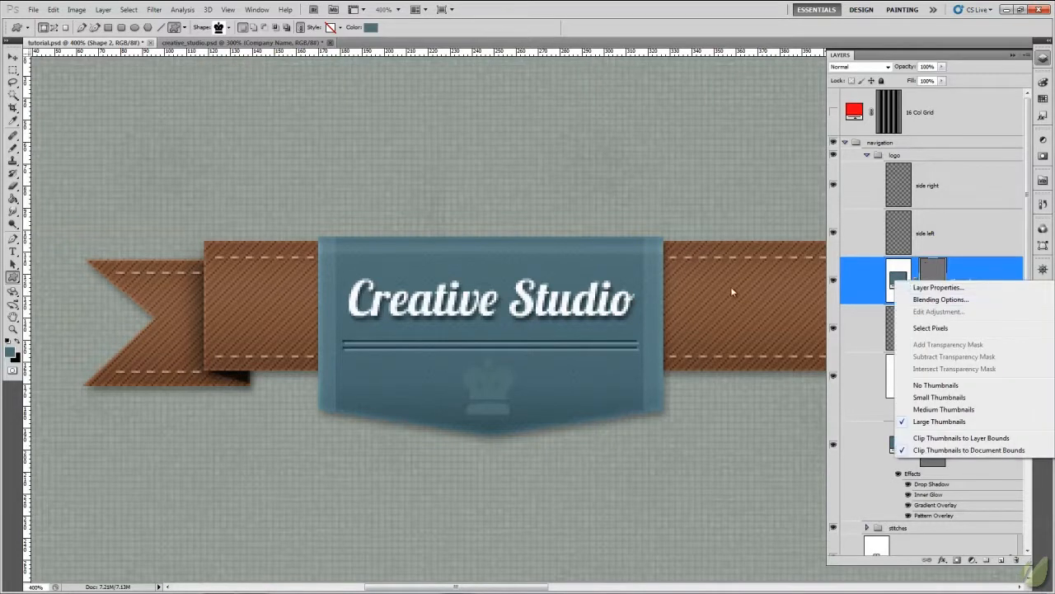
{"action": "left_click", "coordinate": [941, 299]}
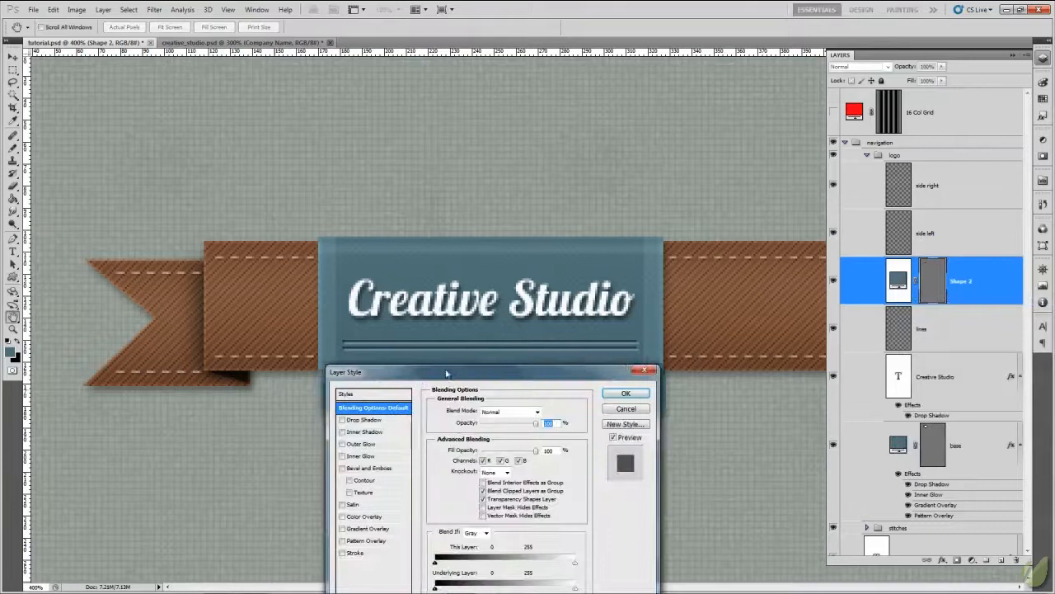
{"action": "left_click_drag", "start_coordinate": [418, 380], "coordinate": [695, 235]}
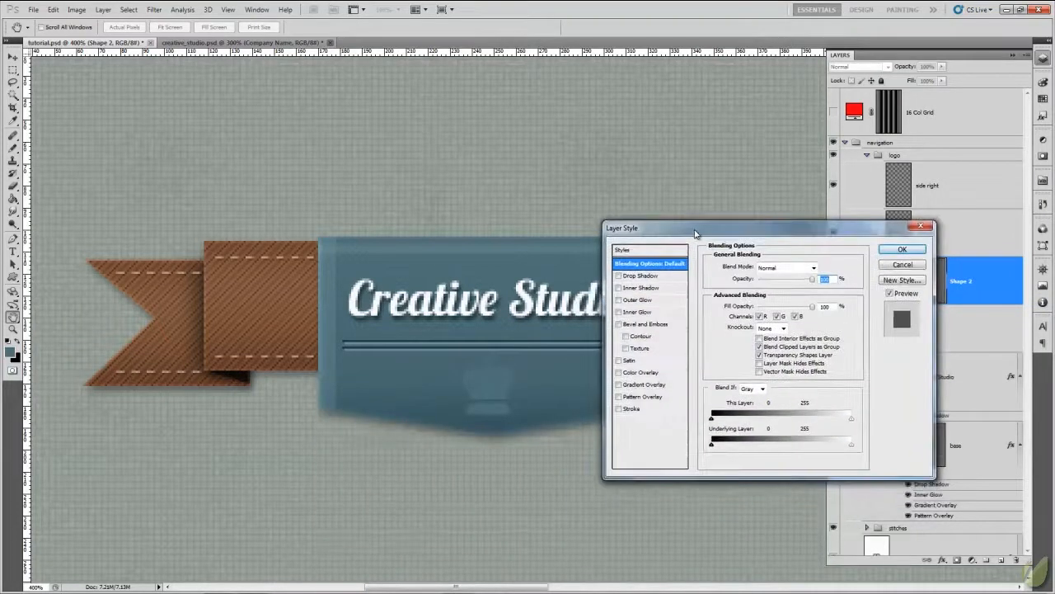
{"action": "left_click", "coordinate": [648, 276]}
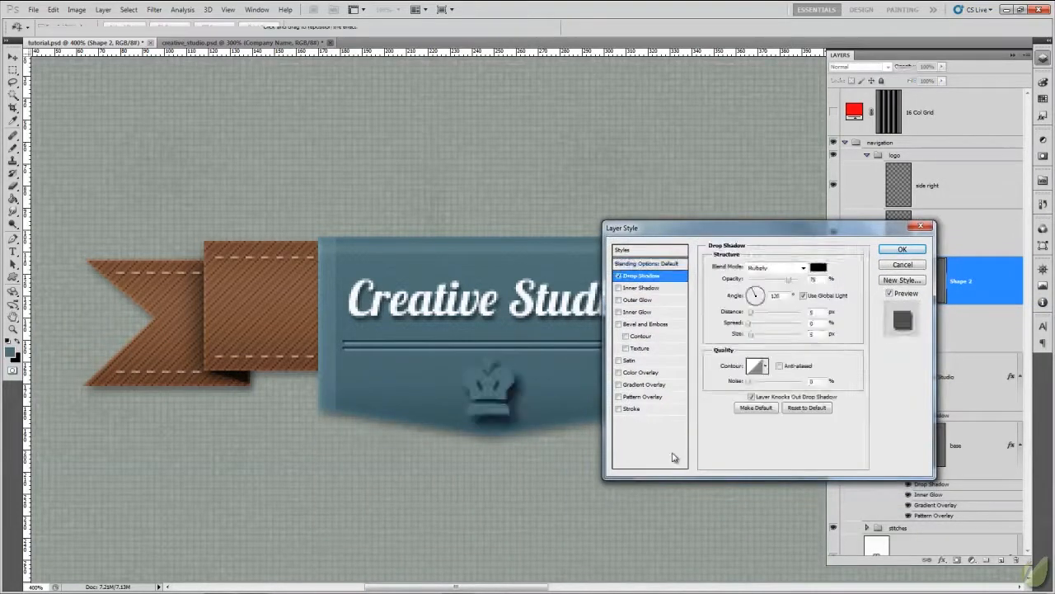
{"action": "left_click", "coordinate": [803, 268]}
{"action": "left_click", "coordinate": [768, 280]}
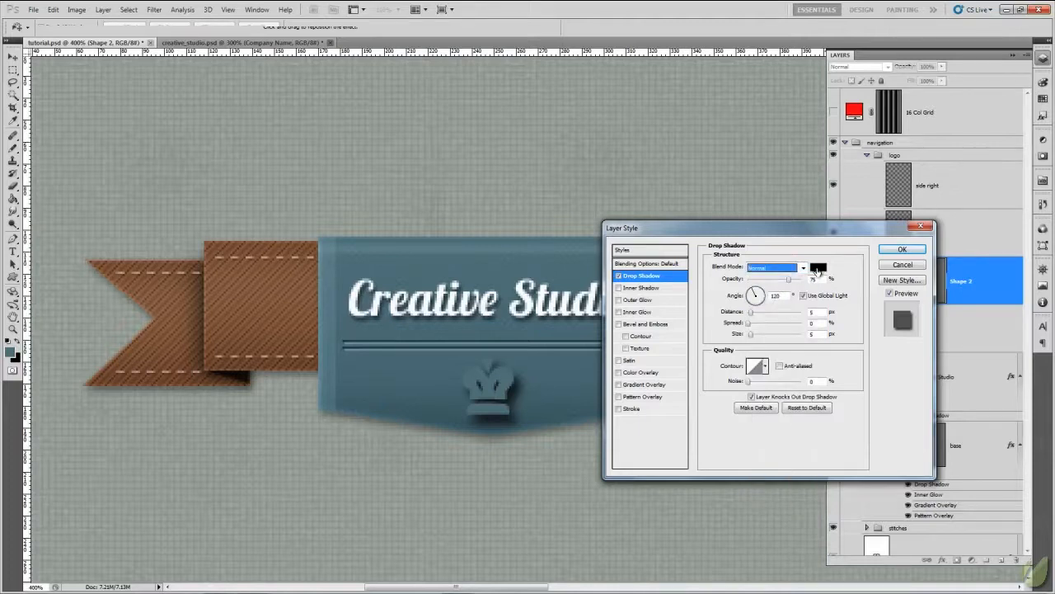
{"action": "left_click", "coordinate": [818, 267]}
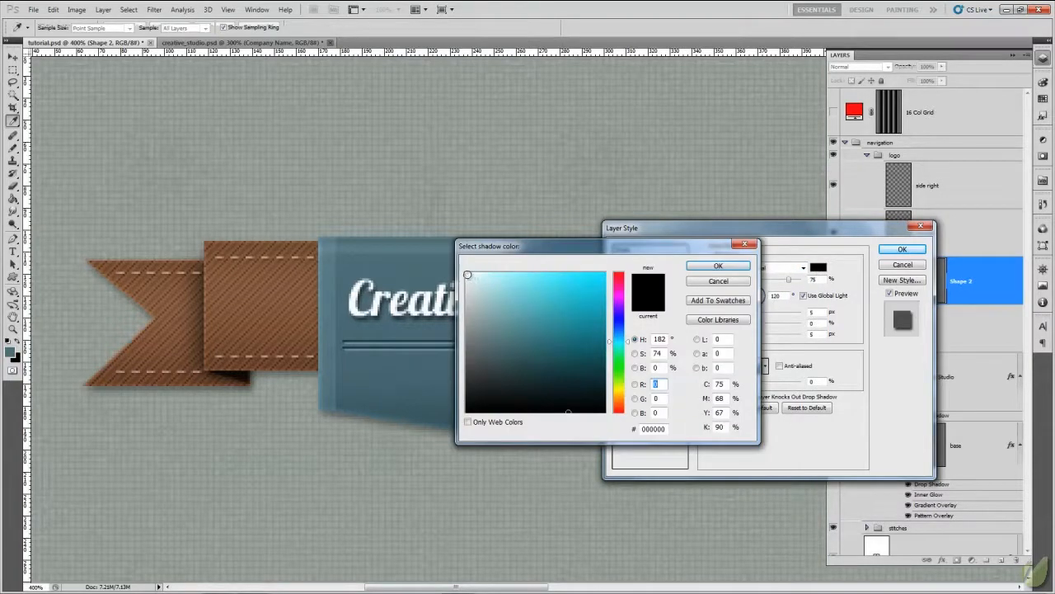
{"action": "left_click", "coordinate": [467, 274]}
{"action": "left_click", "coordinate": [718, 266]}
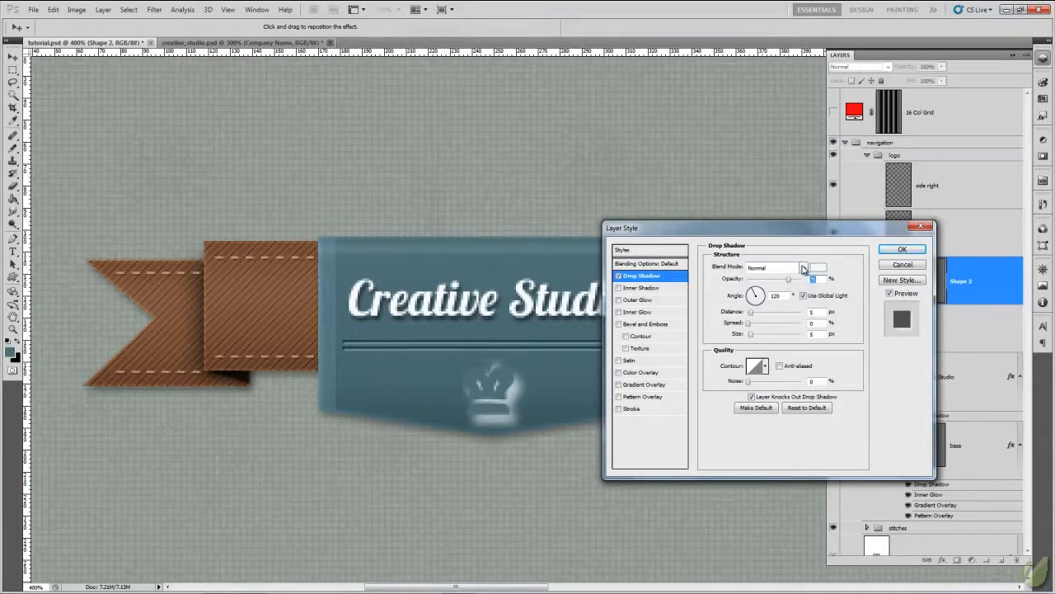
{"action": "left_click", "coordinate": [803, 267]}
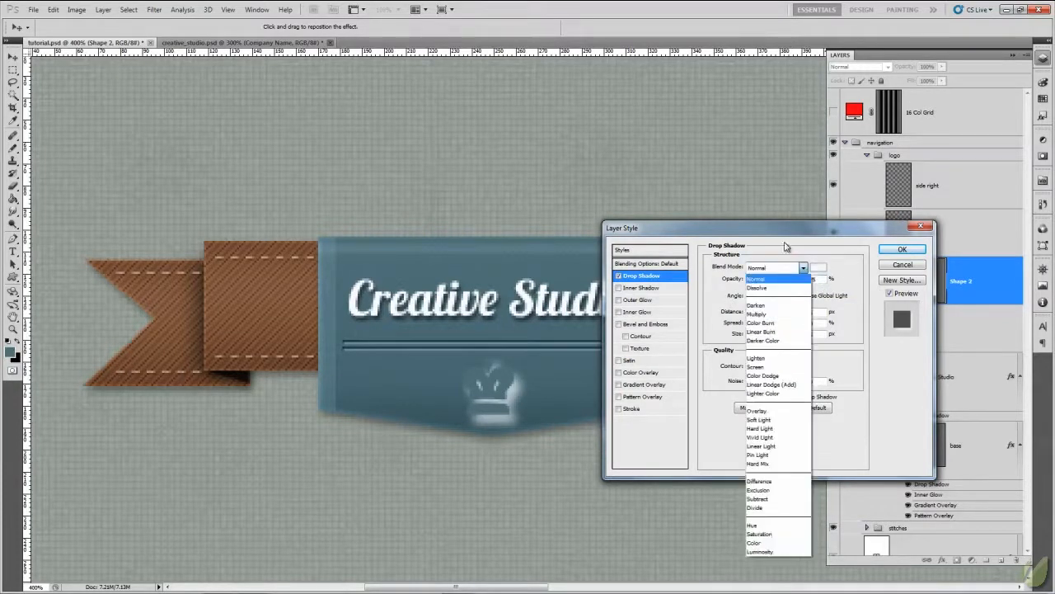
{"action": "left_click", "coordinate": [758, 410]}
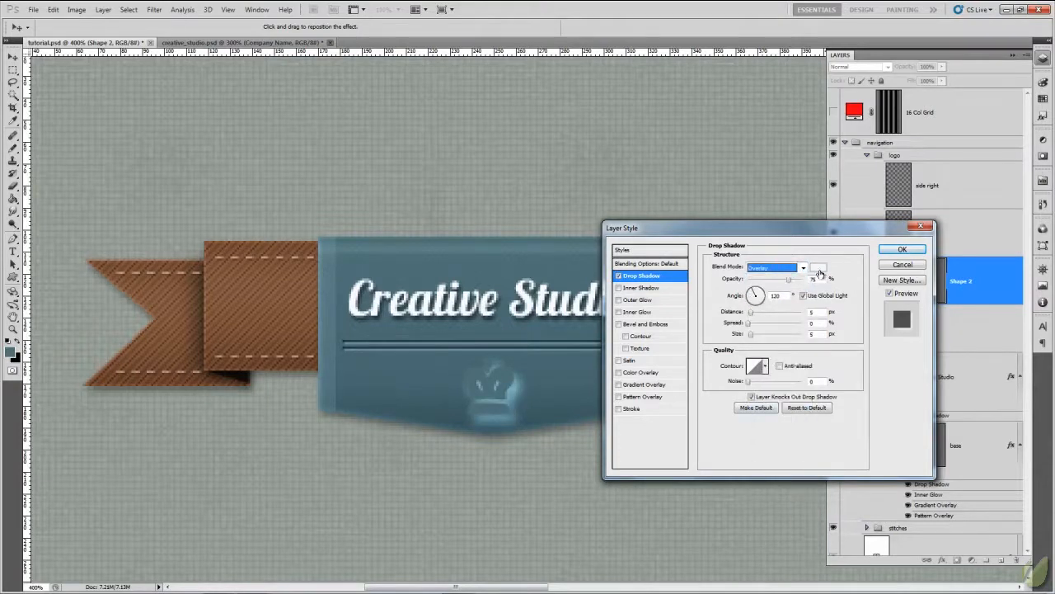
- Set the crown's drop shadow to 26% opacity, 1 px distance and 0 px size
{"action": "left_click_drag", "start_coordinate": [788, 283], "coordinate": [759, 284]}
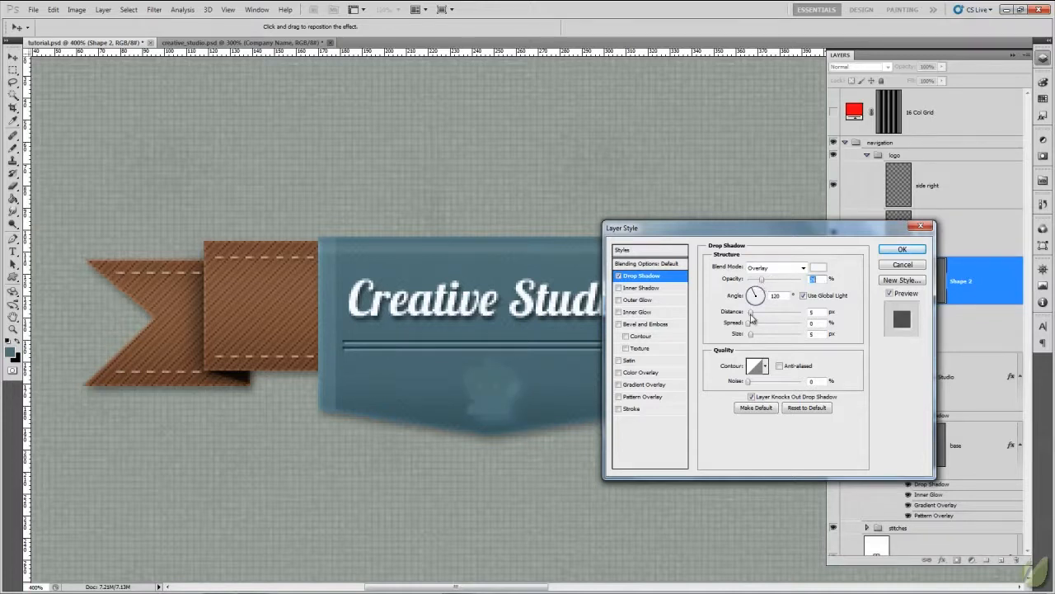
{"action": "double_click", "coordinate": [816, 312]}
{"action": "type", "text": "1"}
{"action": "double_click", "coordinate": [812, 334]}
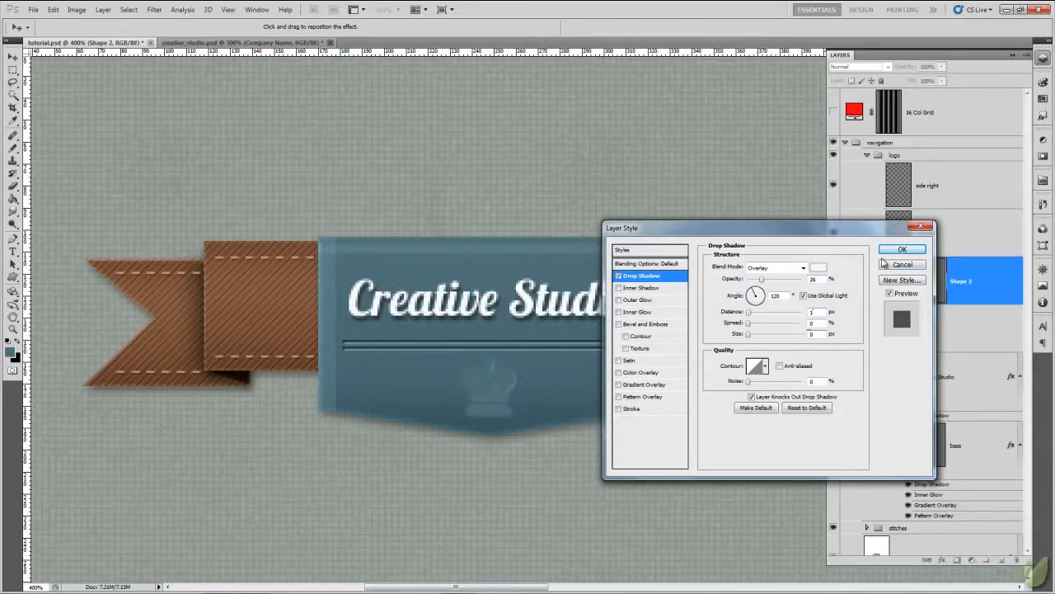
- Add a black inner shadow to the crown with Linear Light blending, 24% opacity, 1 px distance and 2 px size
{"action": "left_click", "coordinate": [635, 288]}
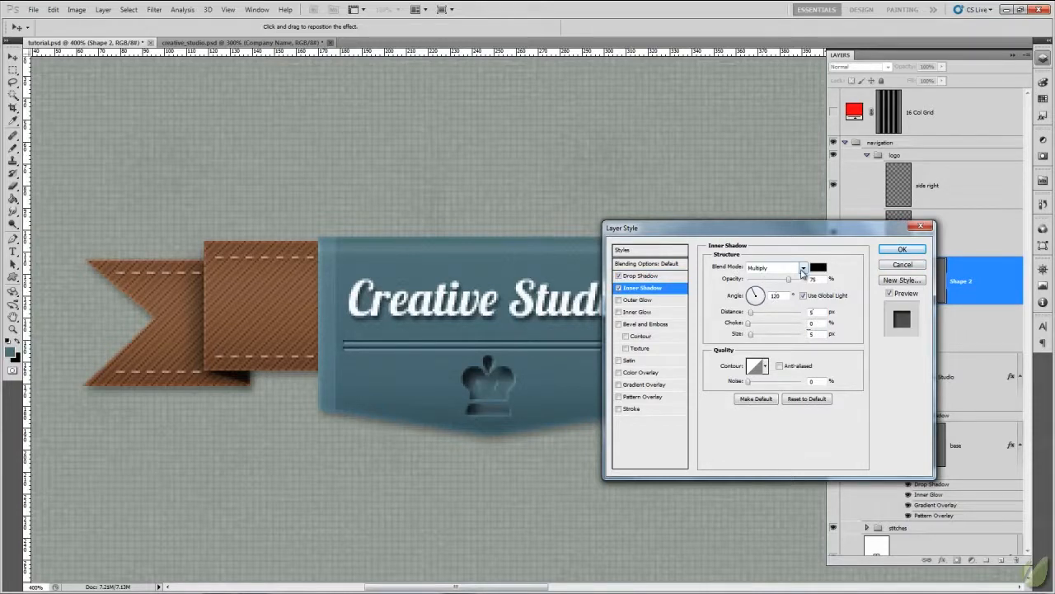
{"action": "left_click", "coordinate": [802, 269]}
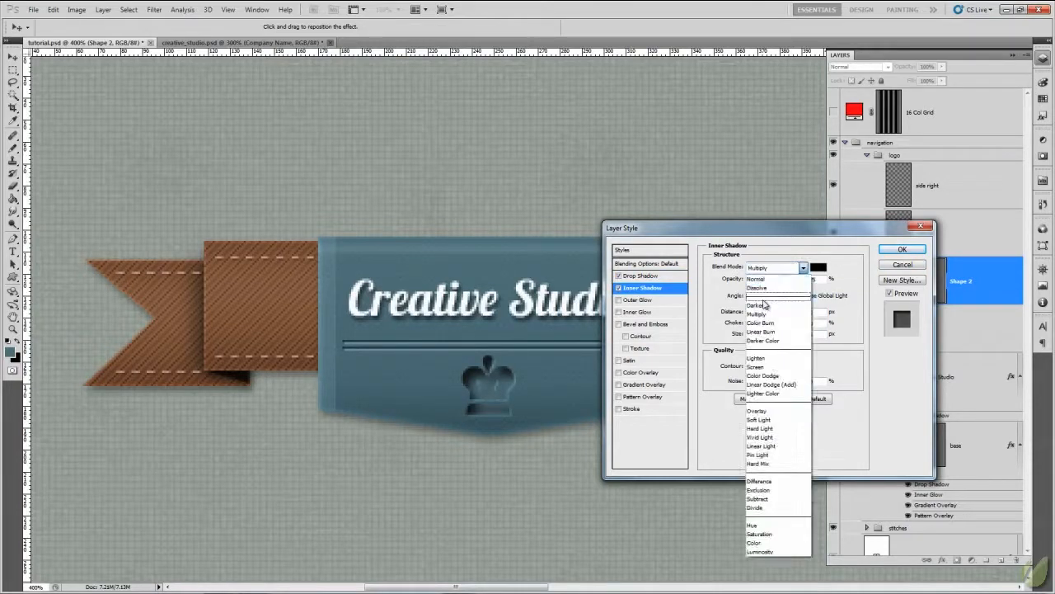
{"action": "left_click", "coordinate": [772, 445]}
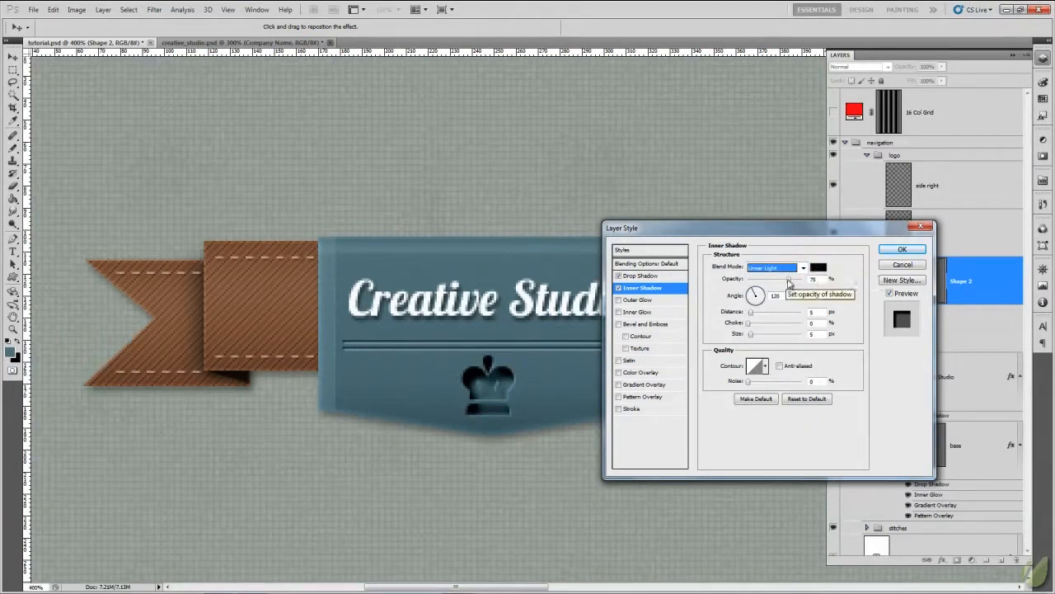
{"action": "left_click_drag", "start_coordinate": [789, 283], "coordinate": [762, 284]}
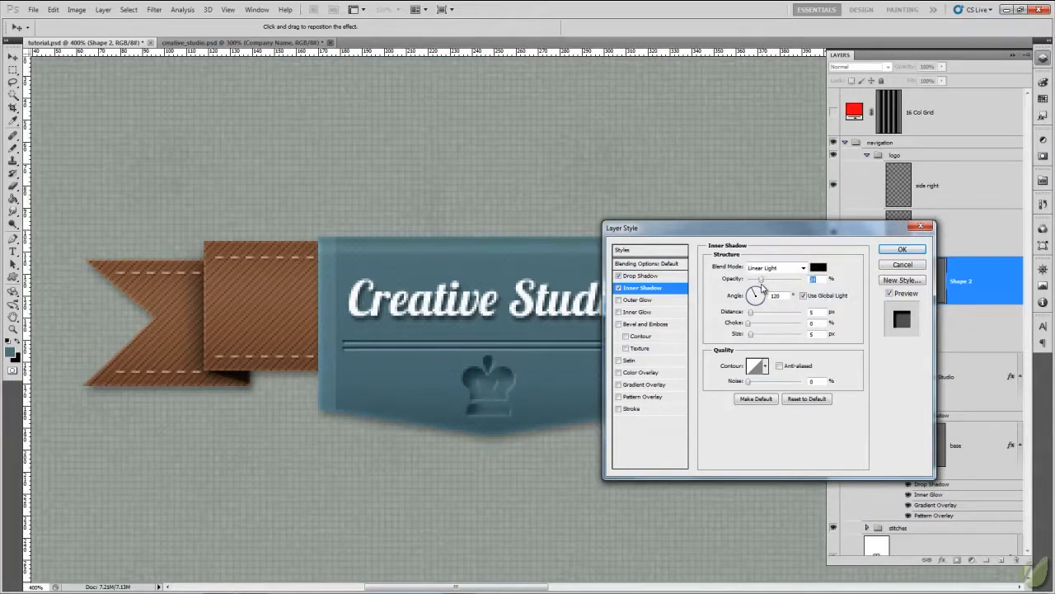
{"action": "left_click_drag", "start_coordinate": [818, 312], "coordinate": [793, 344]}
{"action": "type", "text": "1"}
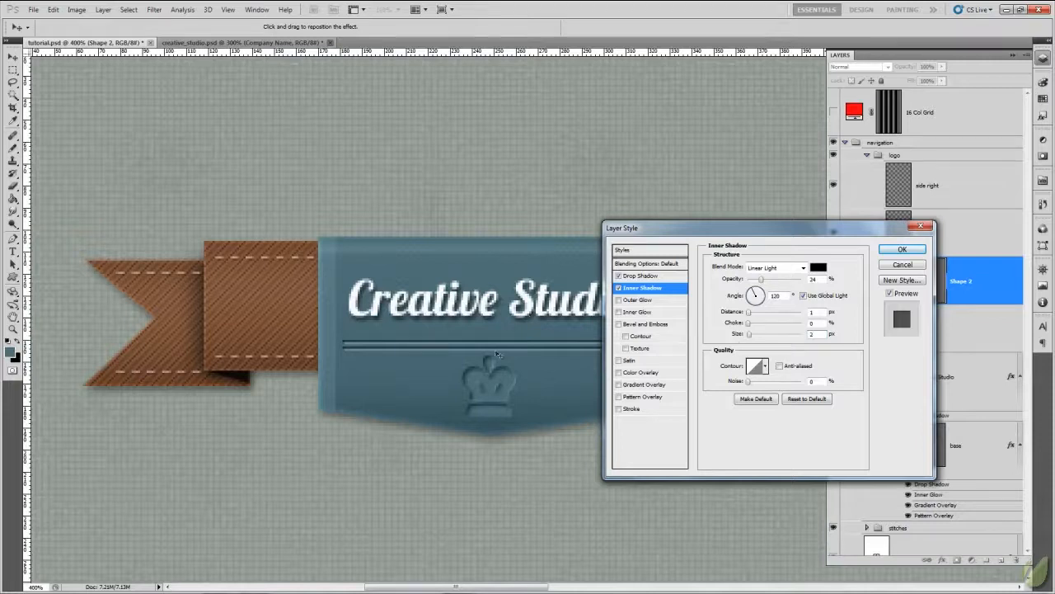
- Add a pattern overlay to the crown shape layer using the dark grey gradient checker pattern
{"action": "left_click", "coordinate": [642, 398]}
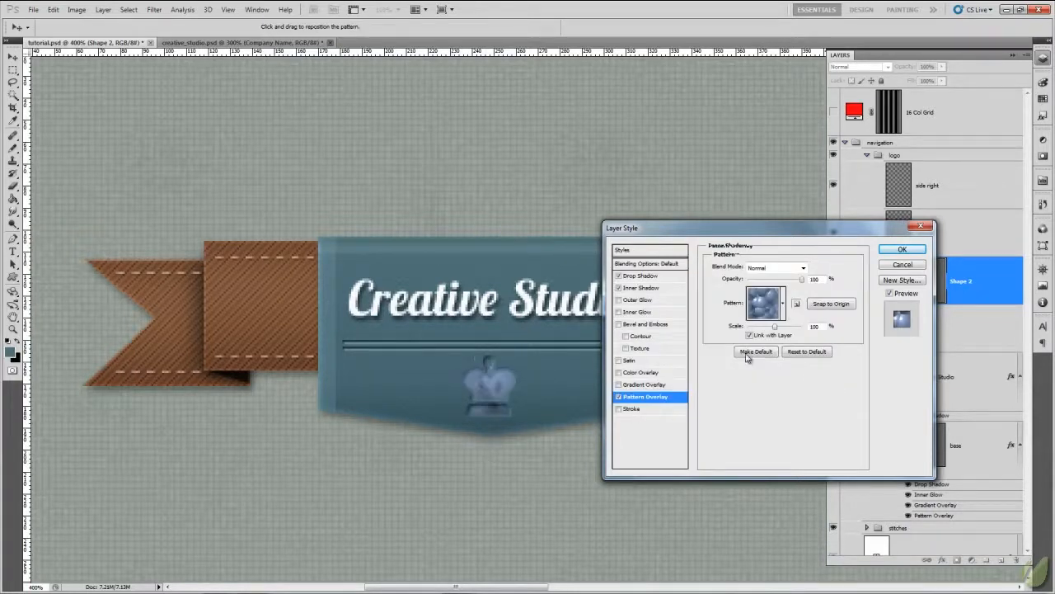
{"action": "left_click", "coordinate": [783, 303]}
{"action": "left_click", "coordinate": [836, 524]}
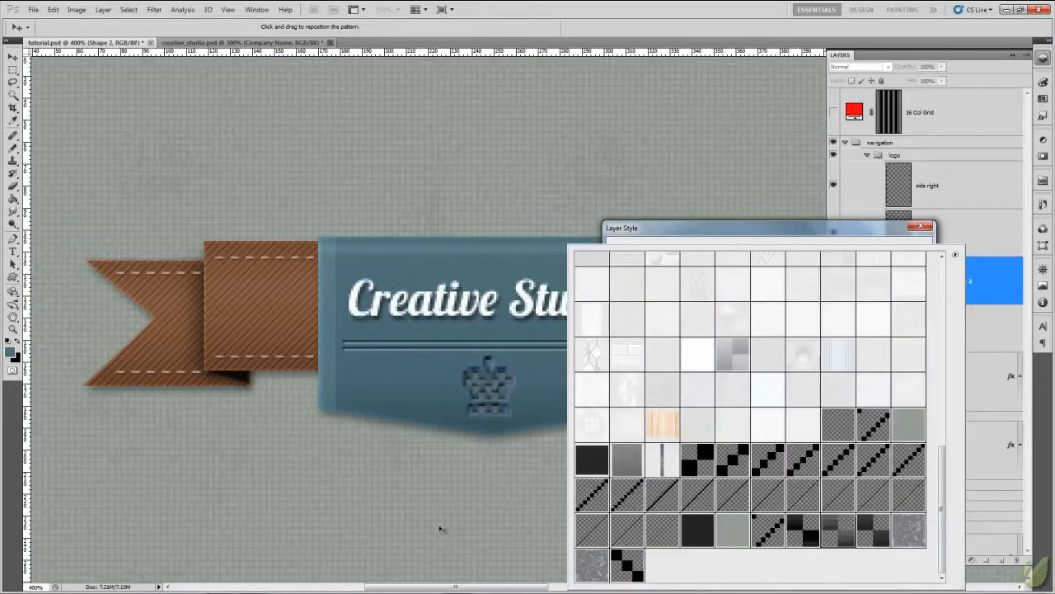
{"action": "left_click", "coordinate": [870, 231]}
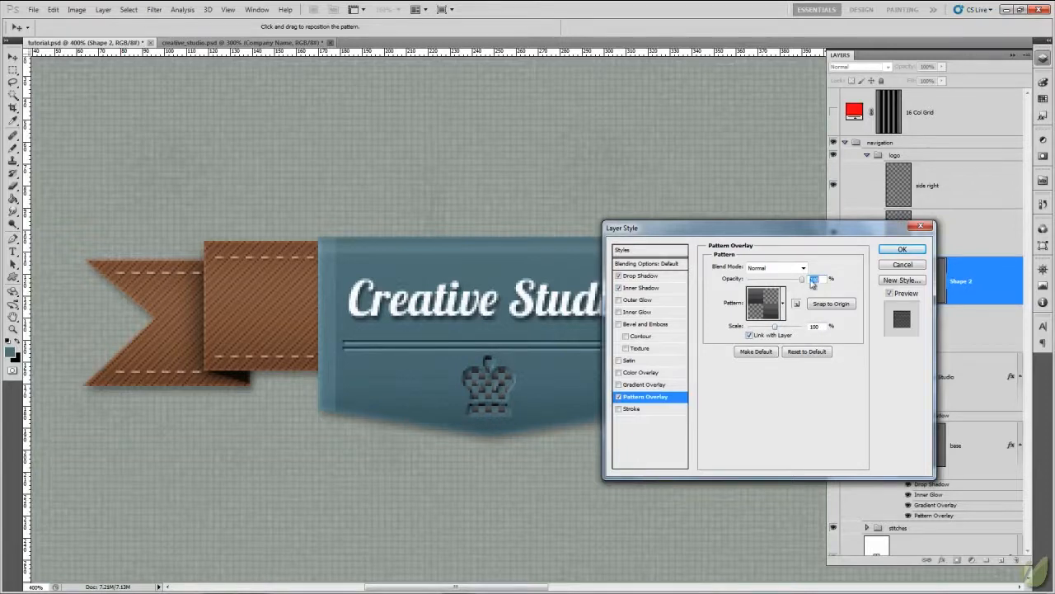
- Set the crown's pattern overlay to 24% opacity and 69% scale in Normal blend mode
{"action": "left_click_drag", "start_coordinate": [802, 280], "coordinate": [756, 283]}
{"action": "left_click_drag", "start_coordinate": [775, 326], "coordinate": [767, 330]}
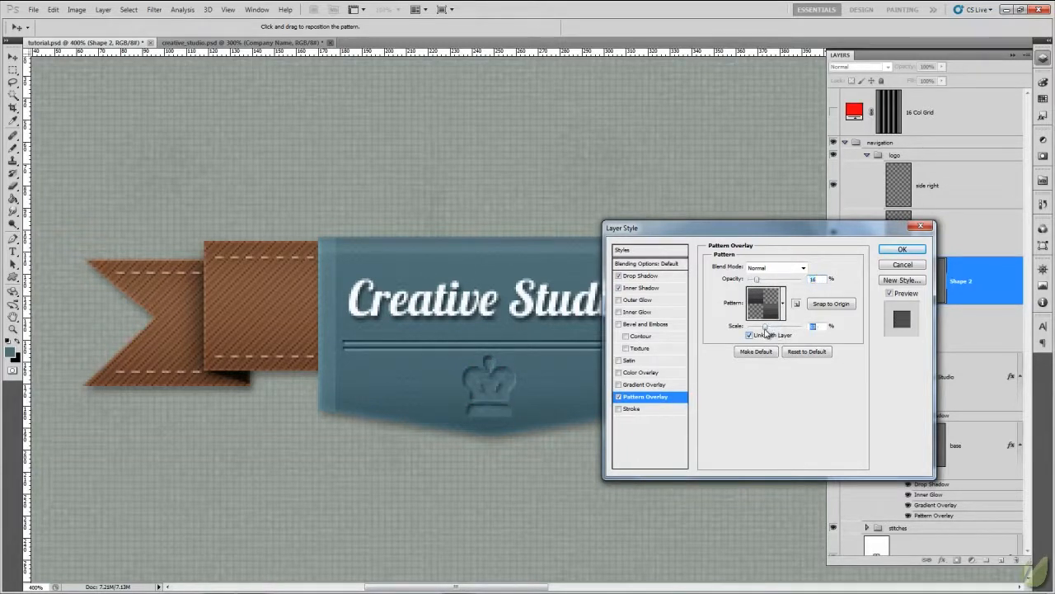
{"action": "left_click_drag", "start_coordinate": [757, 283], "coordinate": [782, 282]}
{"action": "left_click_drag", "start_coordinate": [762, 329], "coordinate": [766, 330]}
{"action": "left_click_drag", "start_coordinate": [784, 283], "coordinate": [763, 282]}
- Compare the crown with and without the pattern overlay, raise the overlay's opacity to about 41% and apply the layer style
{"action": "left_click", "coordinate": [619, 397]}
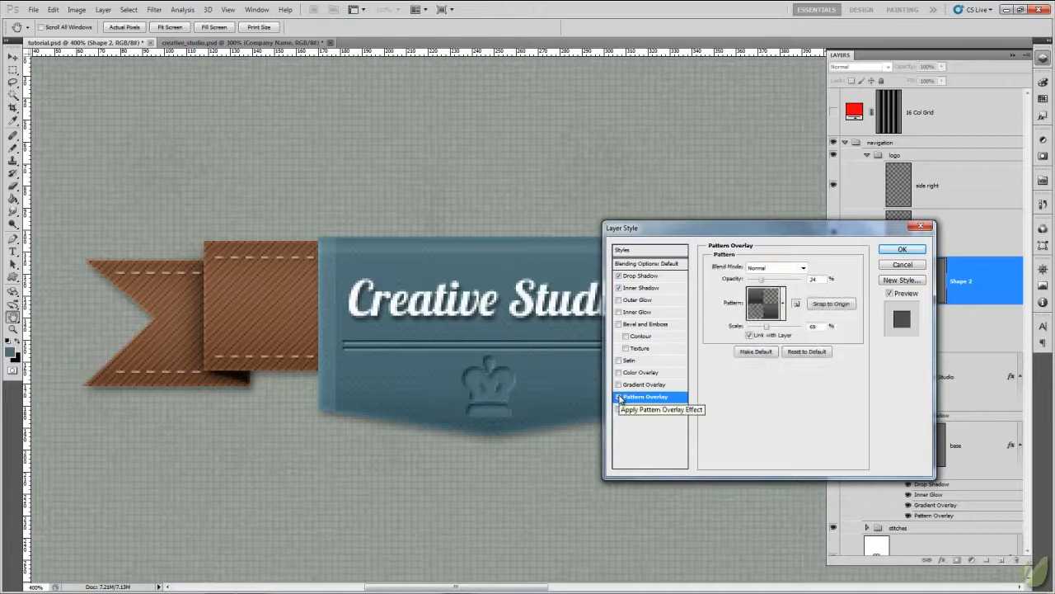
{"action": "left_click", "coordinate": [620, 398]}
{"action": "left_click_drag", "start_coordinate": [761, 279], "coordinate": [767, 282]}
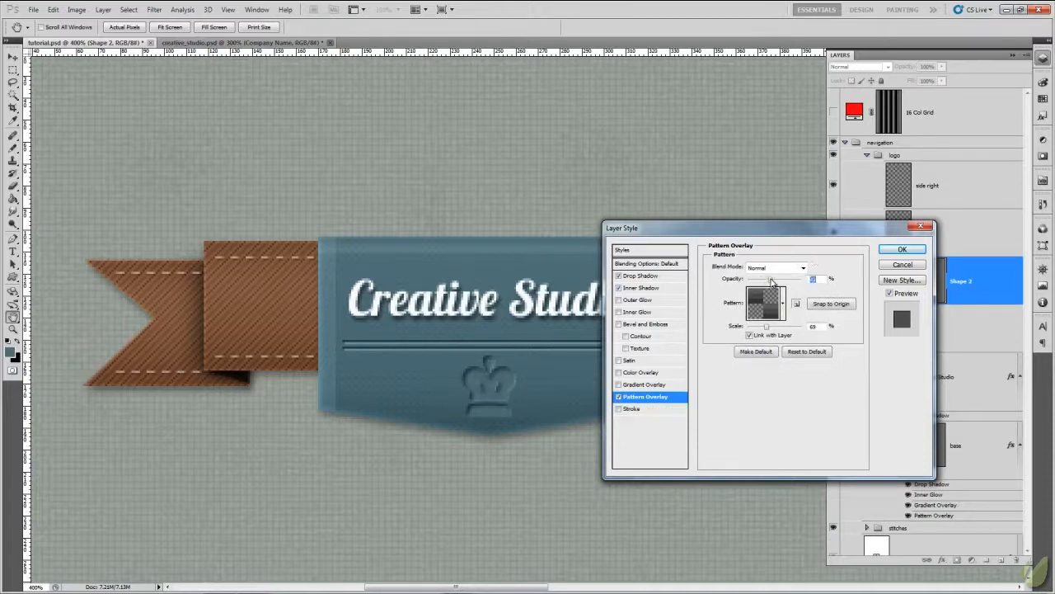
{"action": "left_click", "coordinate": [904, 250]}
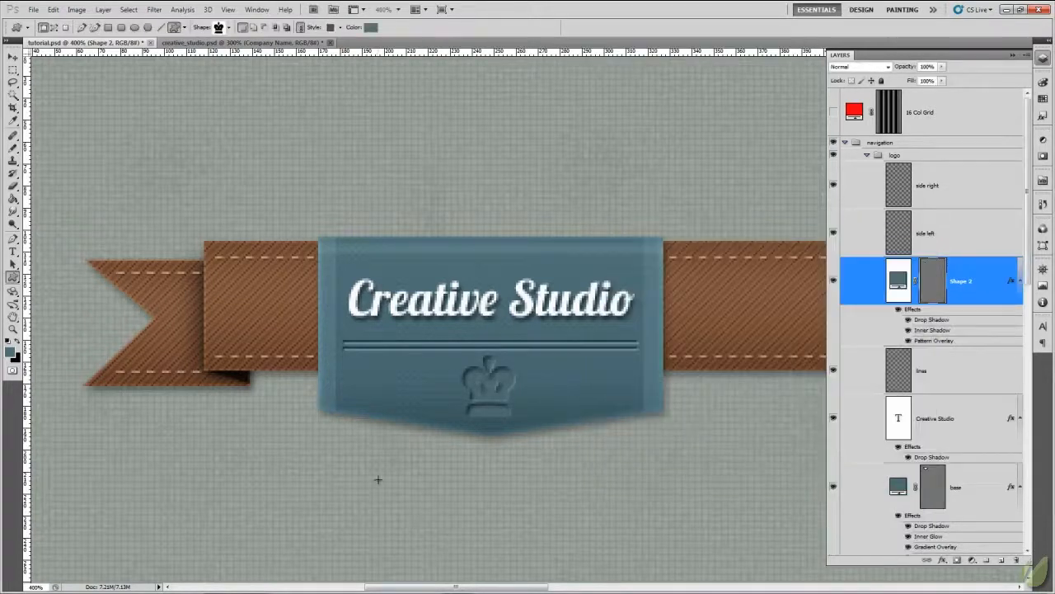
- Check the whole navigation ribbon and logo badge at 100% zoom against the finished creative_studio.psd design
{"action": "key", "text": "ctrl+minus"}
{"action": "key", "text": "ctrl+minus"}
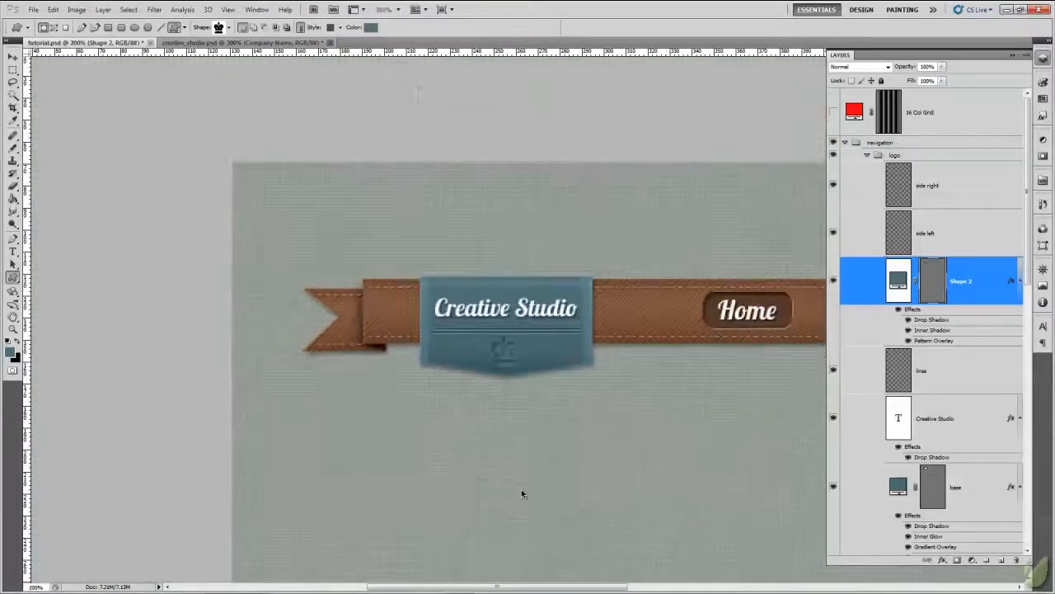
{"action": "key", "text": "ctrl+minus"}
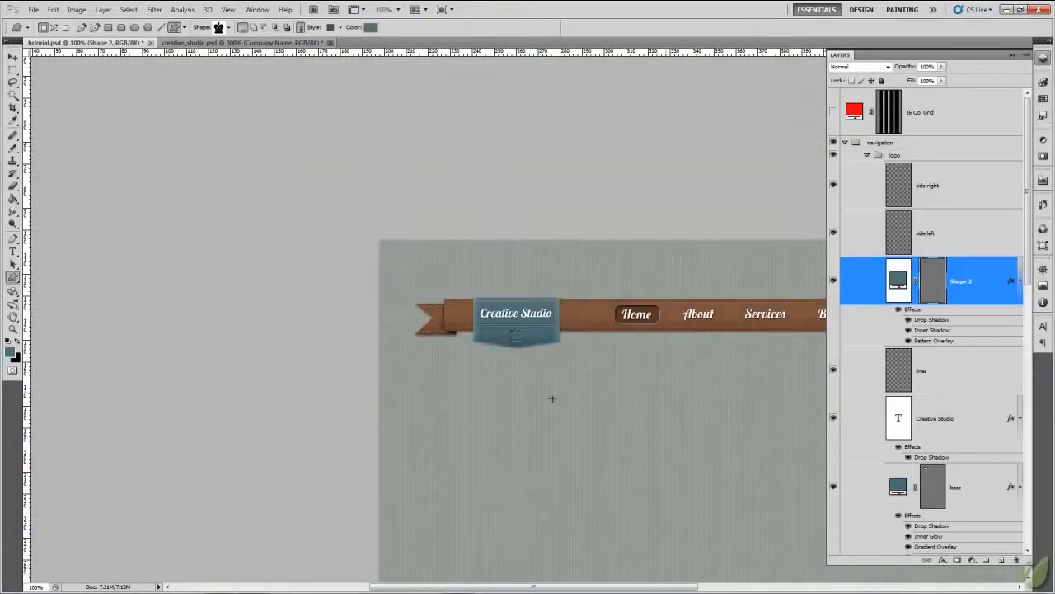
{"action": "left_click_drag", "start_coordinate": [606, 413], "coordinate": [275, 249]}
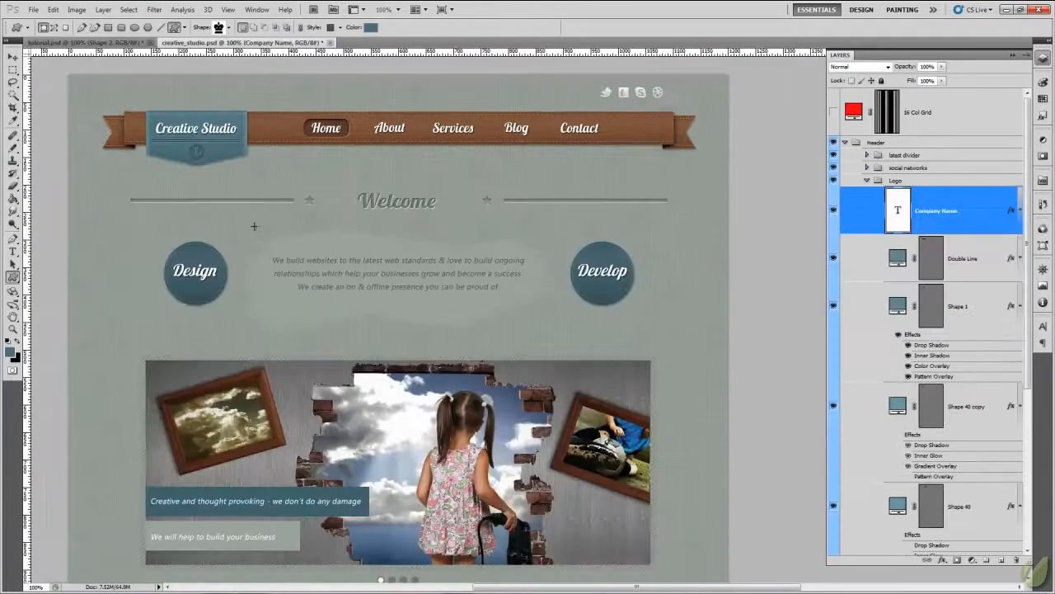
{"action": "left_click", "coordinate": [272, 42]}
{"action": "left_click", "coordinate": [132, 42]}
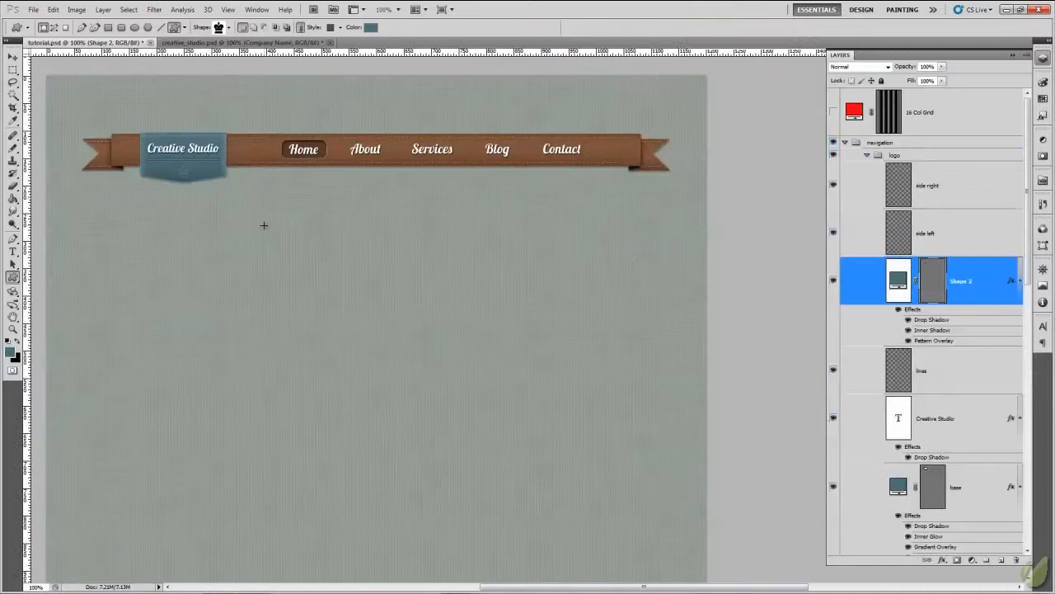